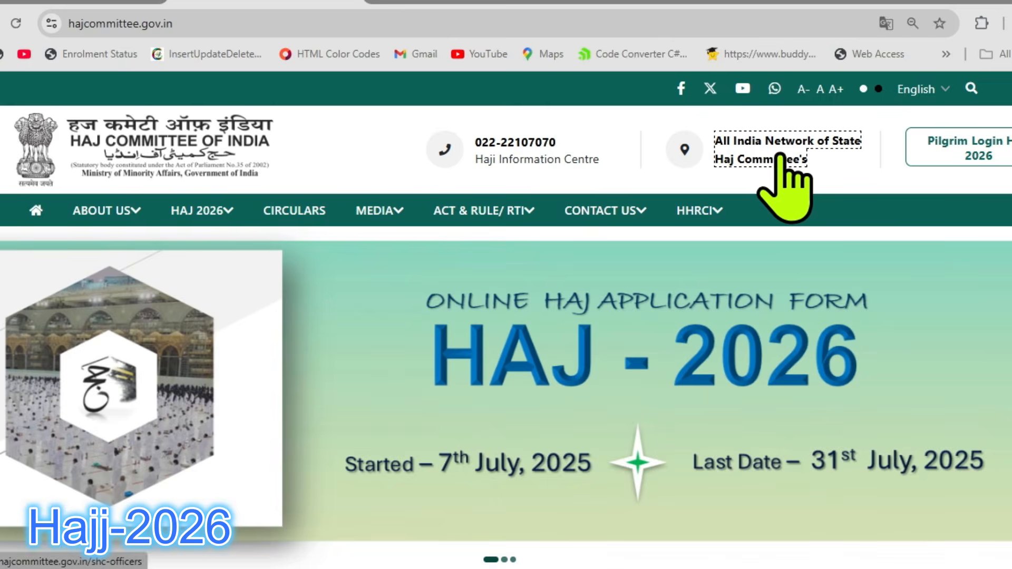
Open the All India Network of State Haj Committees page and examine the executive officers' contact details listed by state.
click(775, 159)
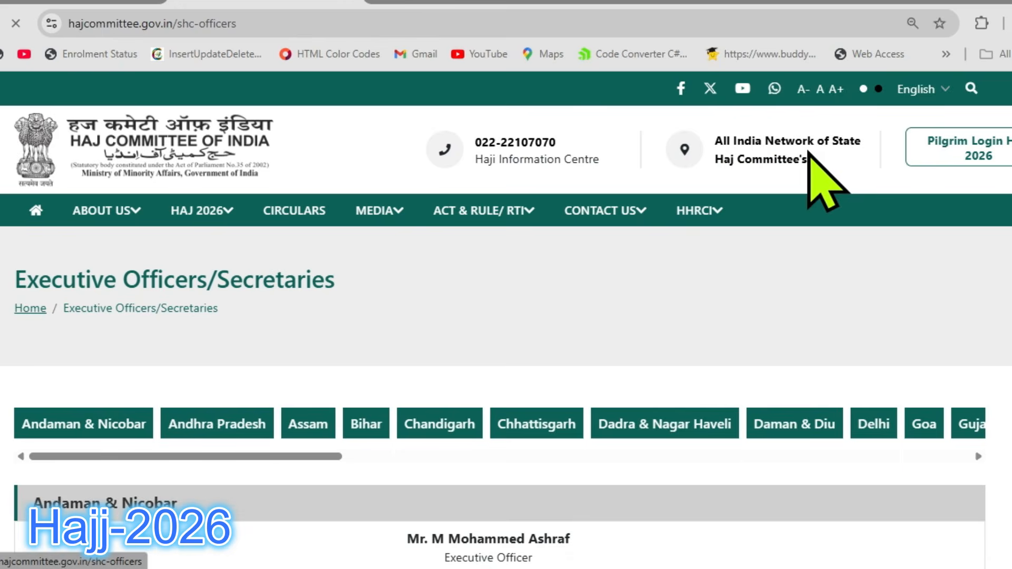
scroll(674, 158, down, 5)
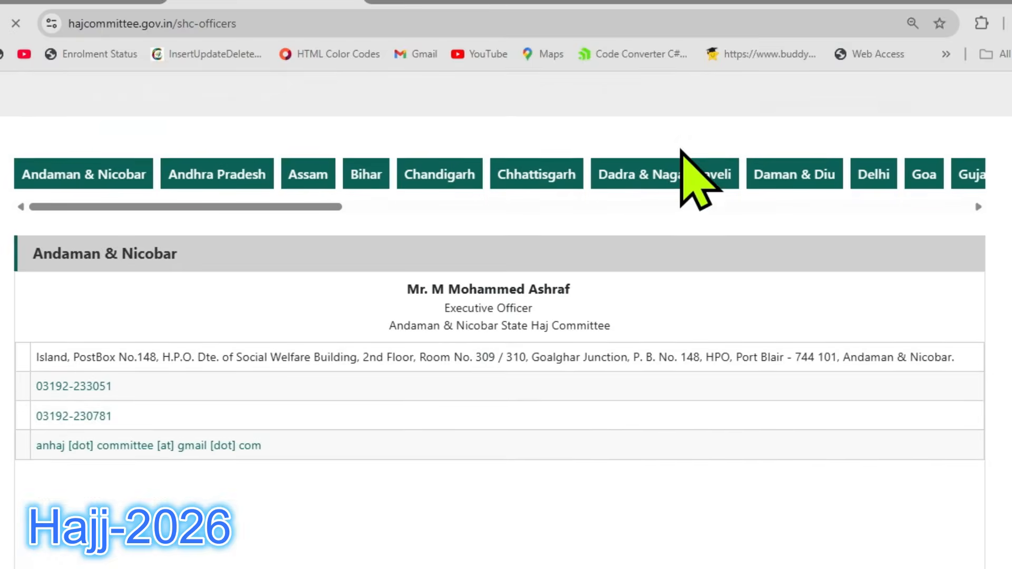
scroll(723, 174, down, 4)
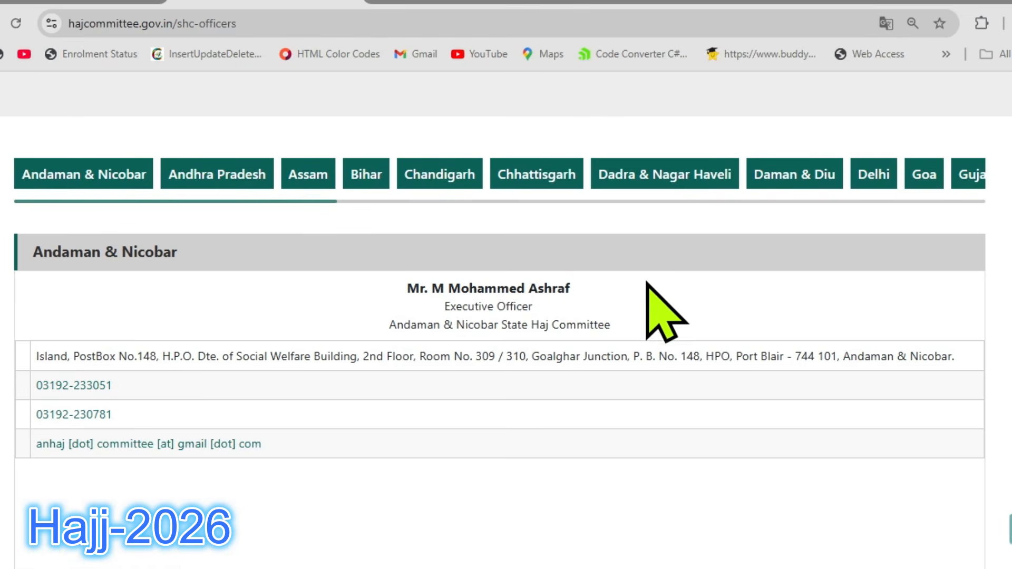
scroll(645, 261, down, 1)
scroll(644, 259, down, 1)
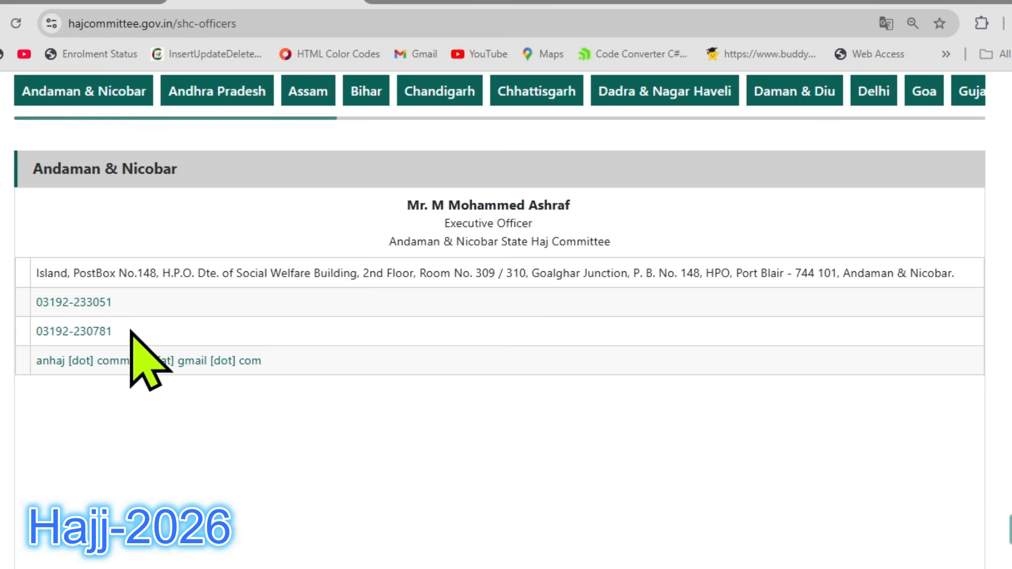
scroll(434, 359, down, 4)
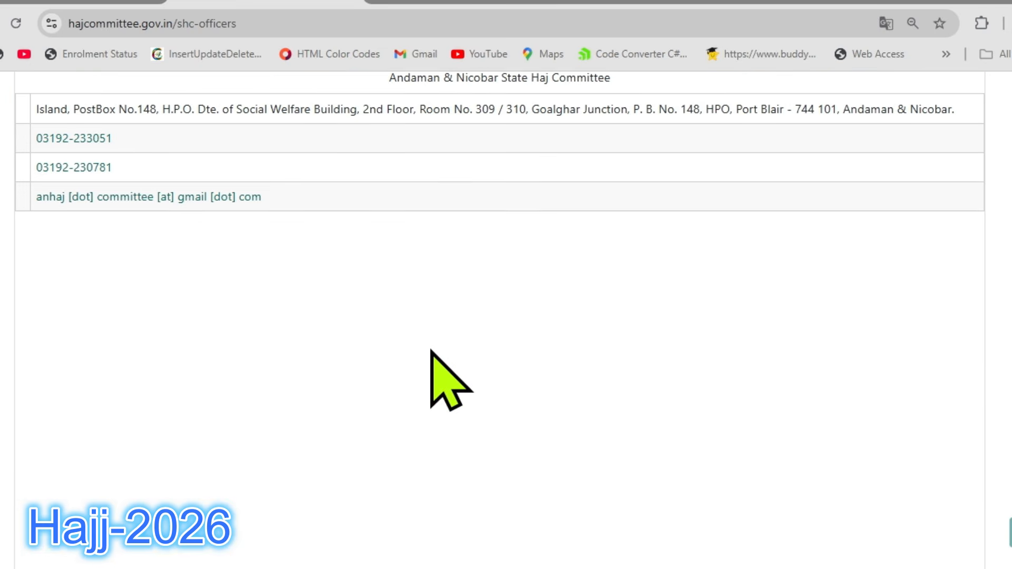
scroll(430, 351, down, 7)
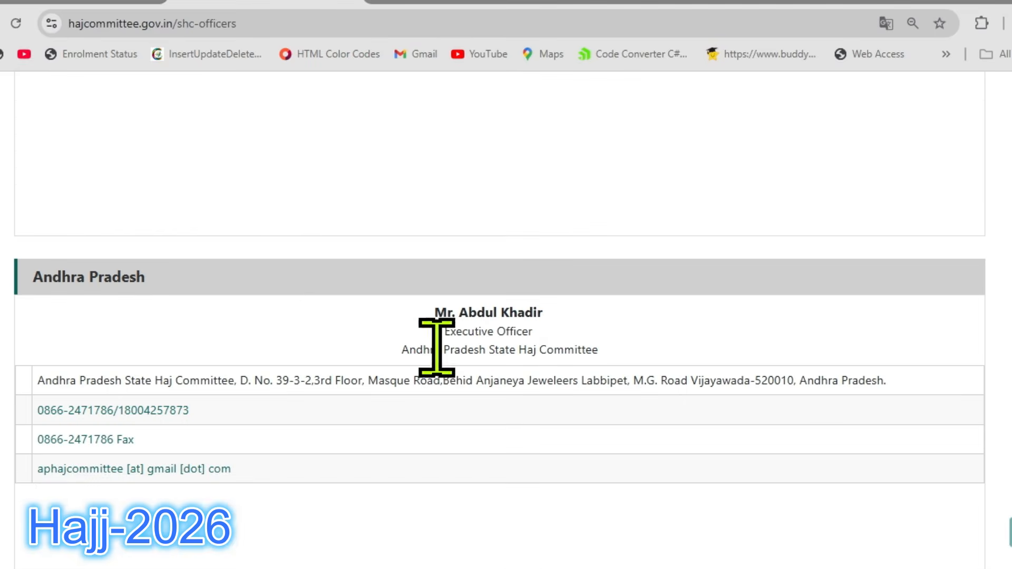
scroll(369, 293, down, 4)
scroll(431, 299, up, 12)
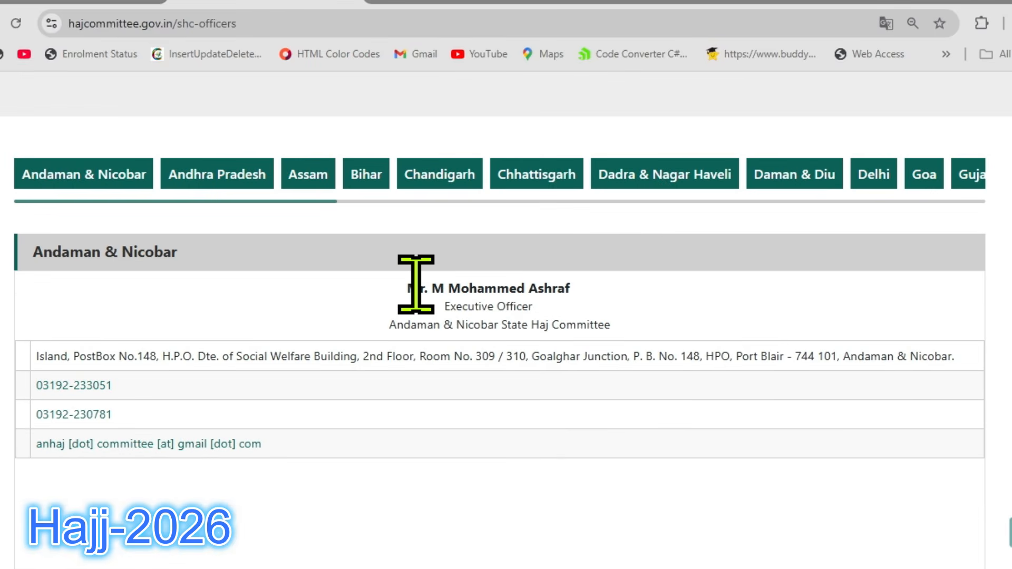
scroll(419, 296, down, 8)
scroll(419, 287, down, 20)
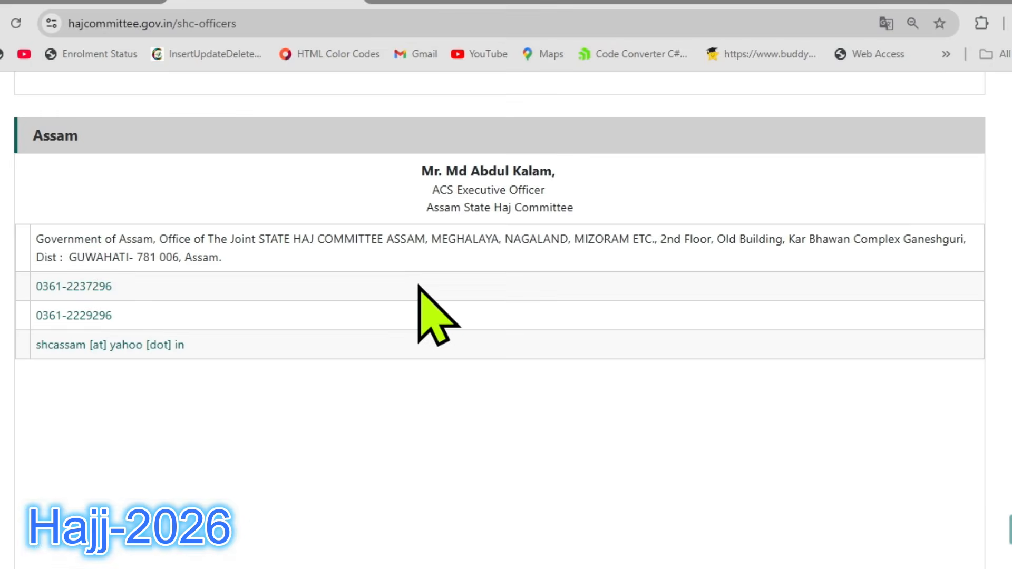
scroll(420, 317, down, 15)
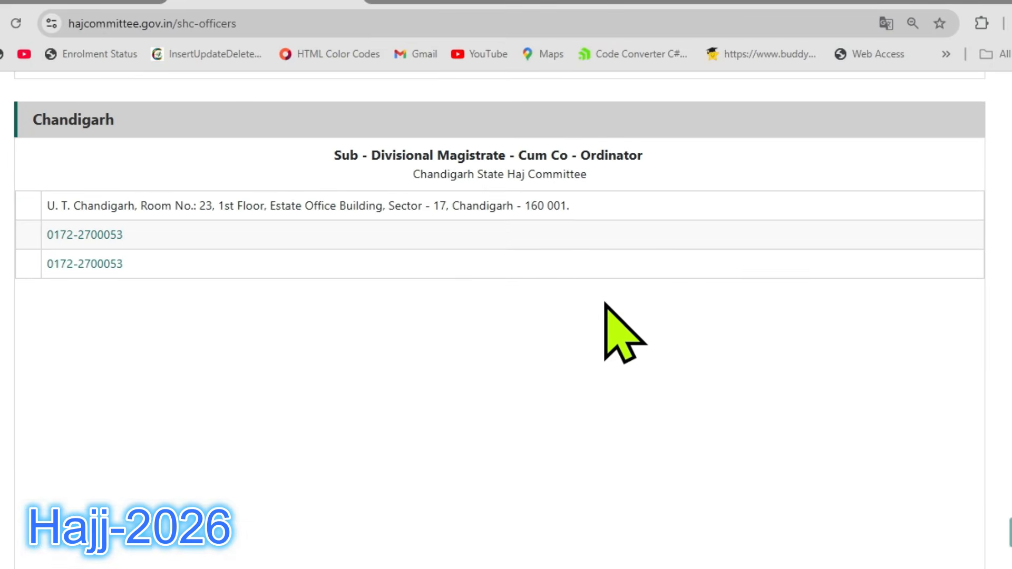
scroll(606, 316, up, 20)
scroll(606, 305, up, 15)
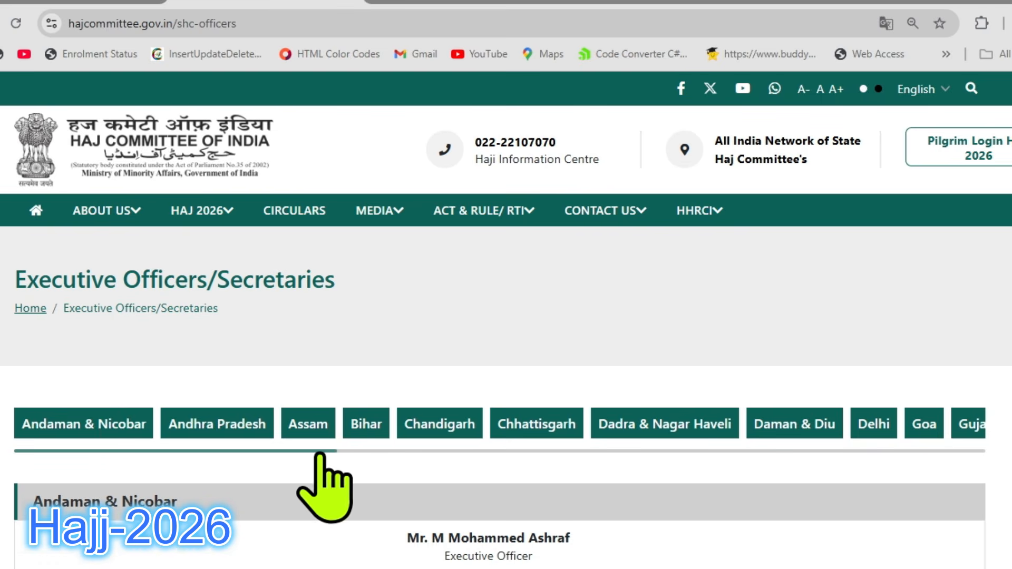
Look up the Maharashtra State Haj Committee's contact details through the list of states and browse the neighbouring entries.
drag(317, 452, 563, 477)
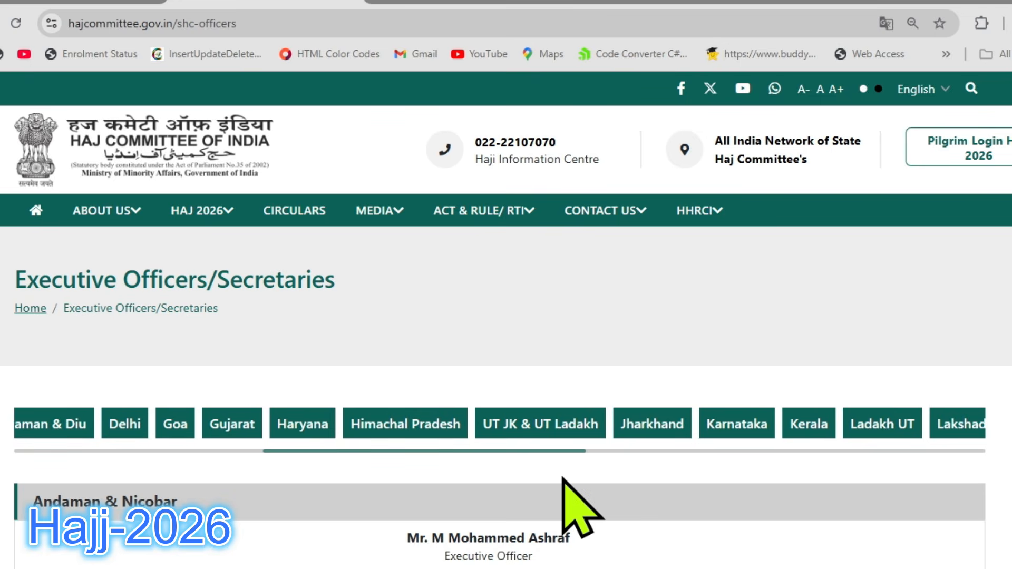
drag(563, 479, 742, 481)
click(717, 425)
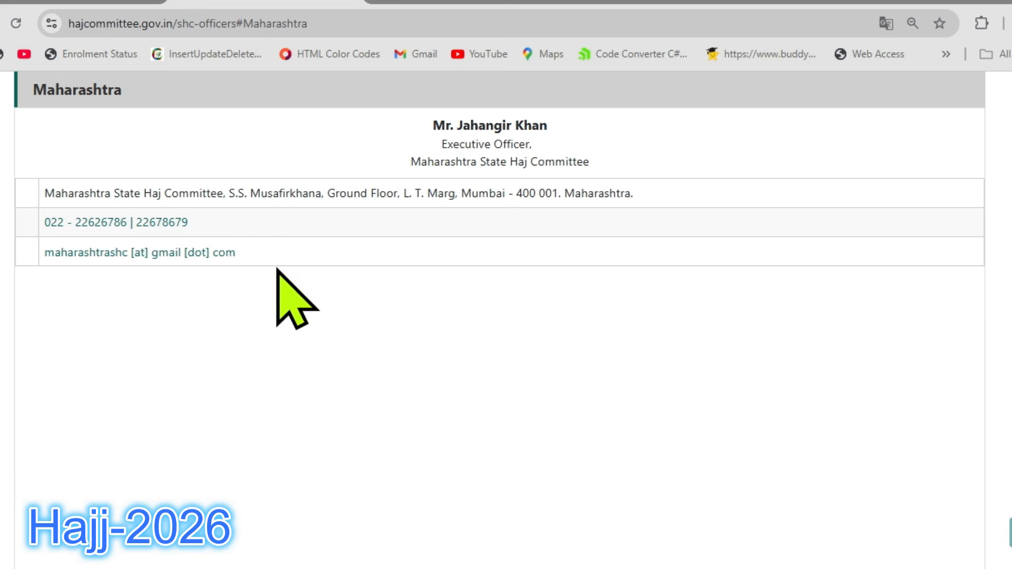
scroll(352, 262, down, 5)
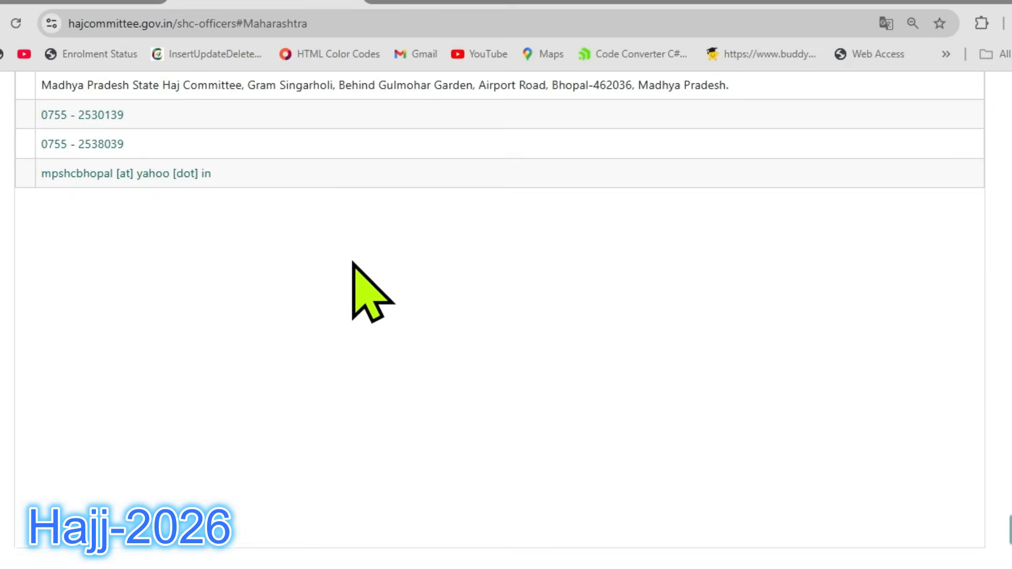
scroll(353, 262, down, 15)
scroll(395, 271, up, 10)
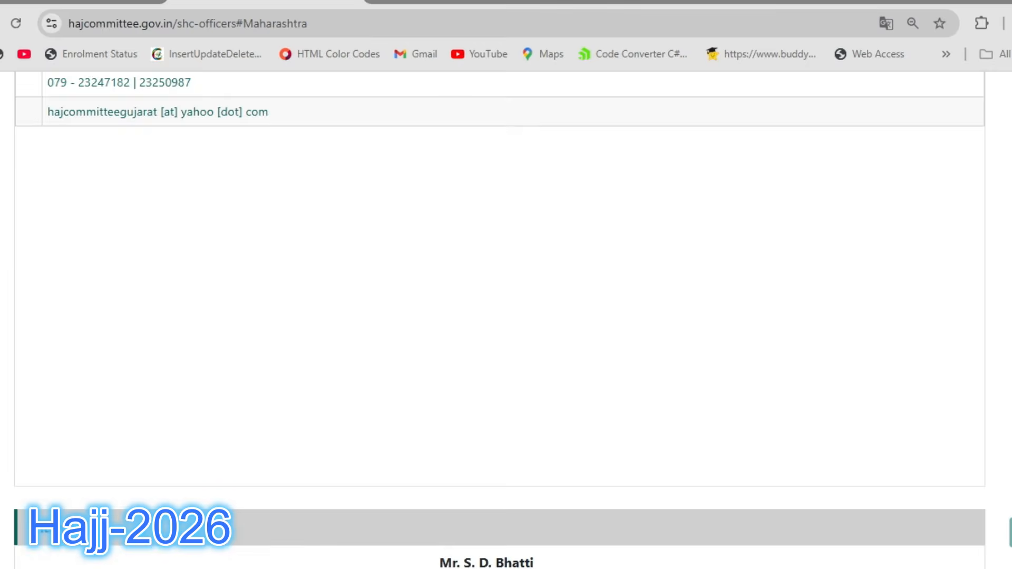
scroll(500, 316, up, 8)
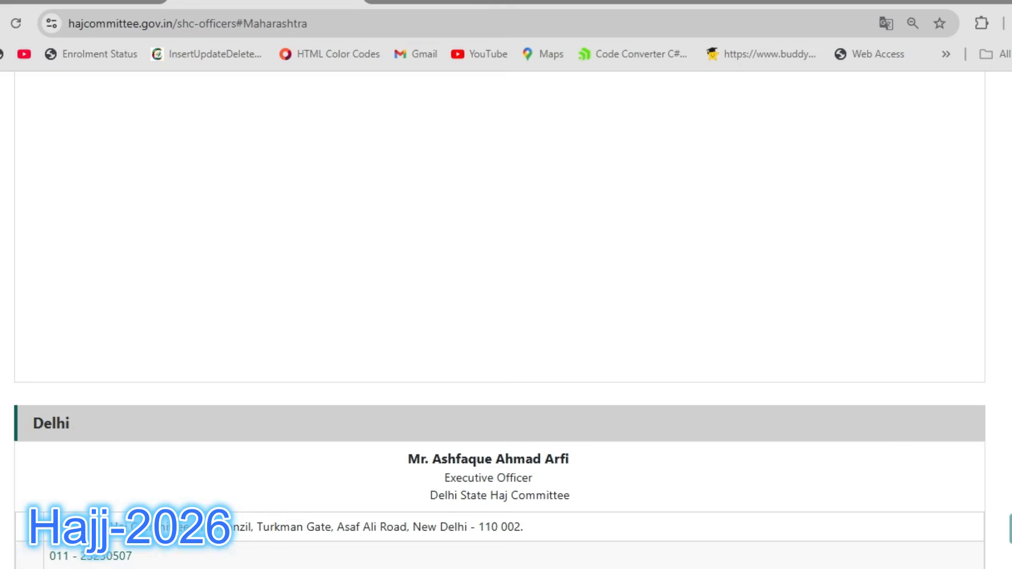
scroll(507, 285, up, 15)
mouse_move(719, 217)
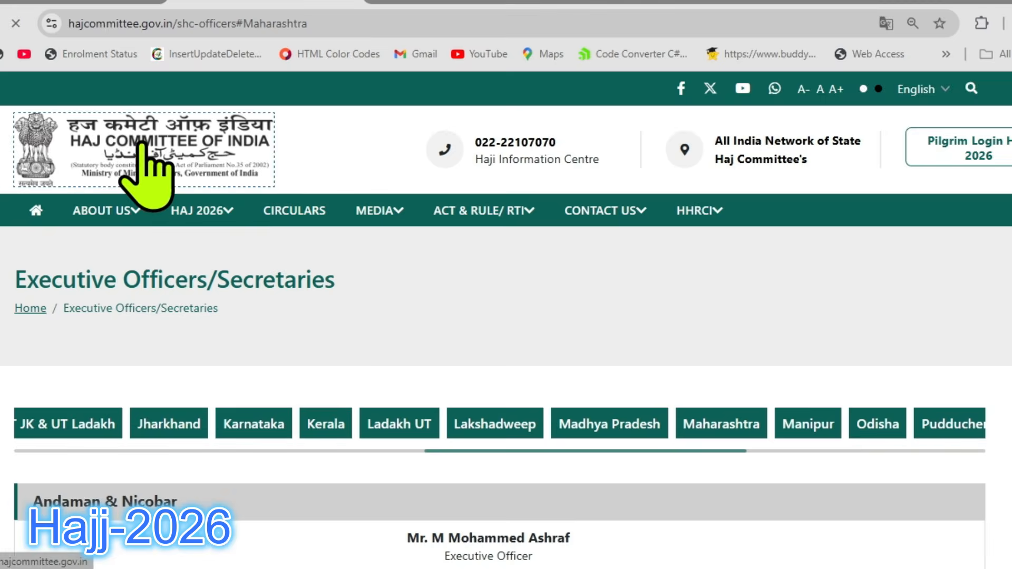
Return to the Haj Committee home page and open the Haj 2026 announcement in English.
click(128, 153)
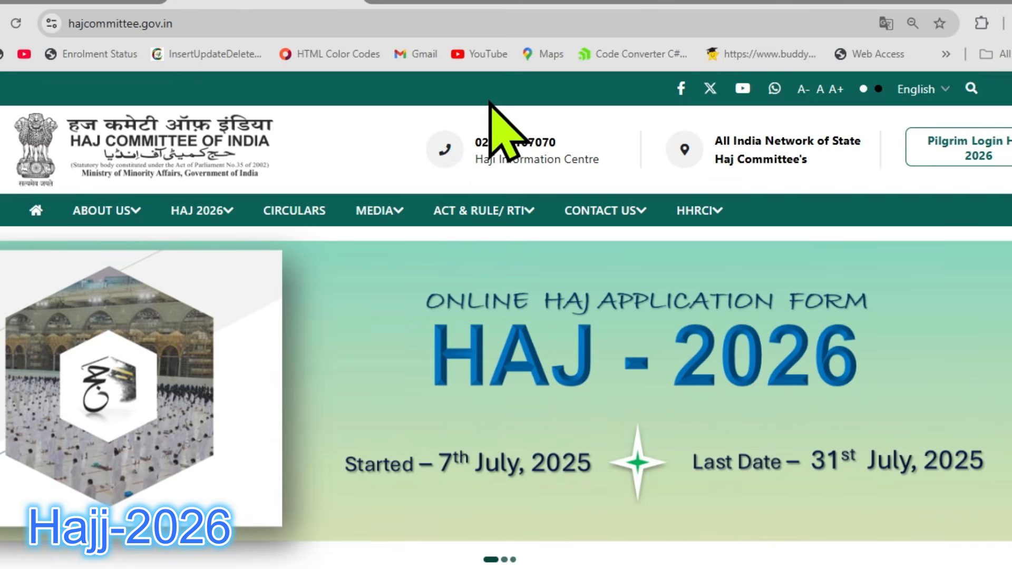
mouse_move(218, 217)
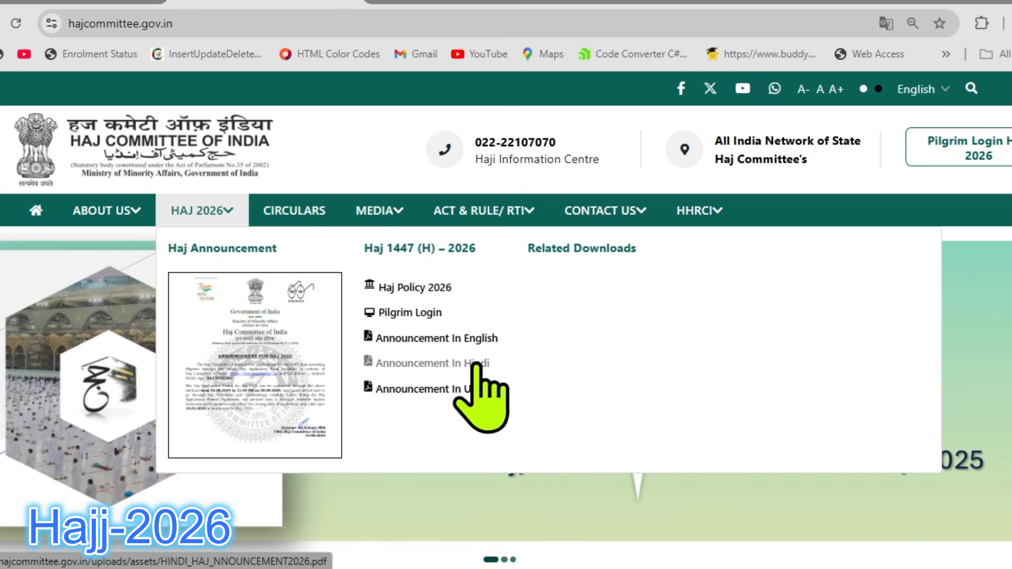
click(467, 338)
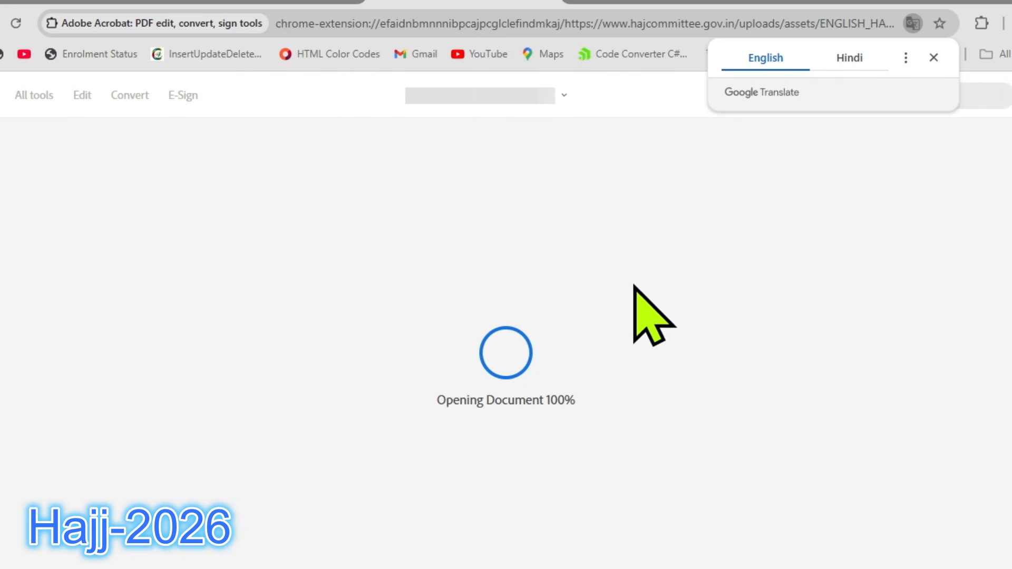
Read the Haj 2026 announcement for the application dates, passport requirements and cancellation rules.
scroll(719, 256, down, 5)
scroll(733, 244, down, 1)
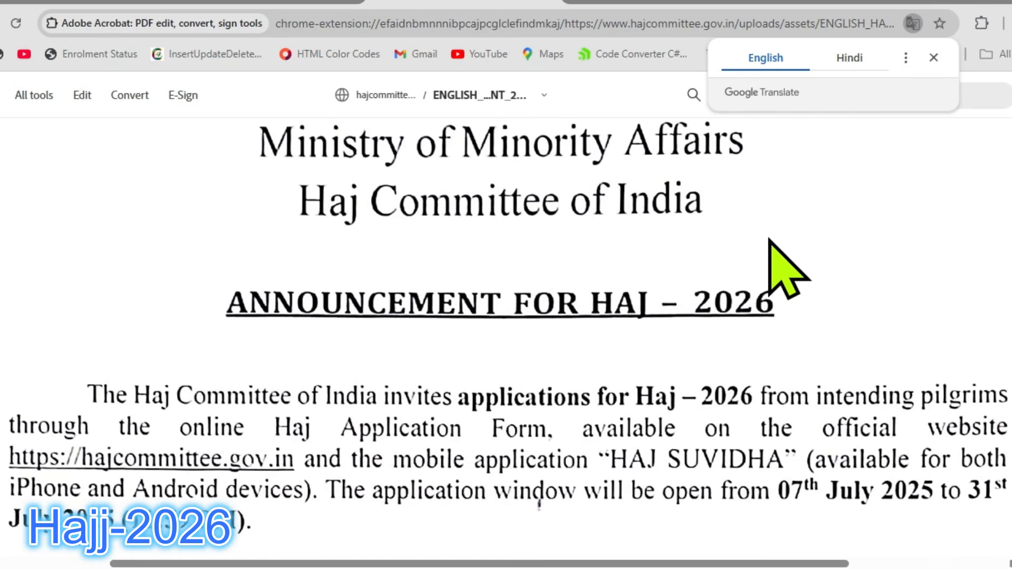
scroll(813, 231, up, 5)
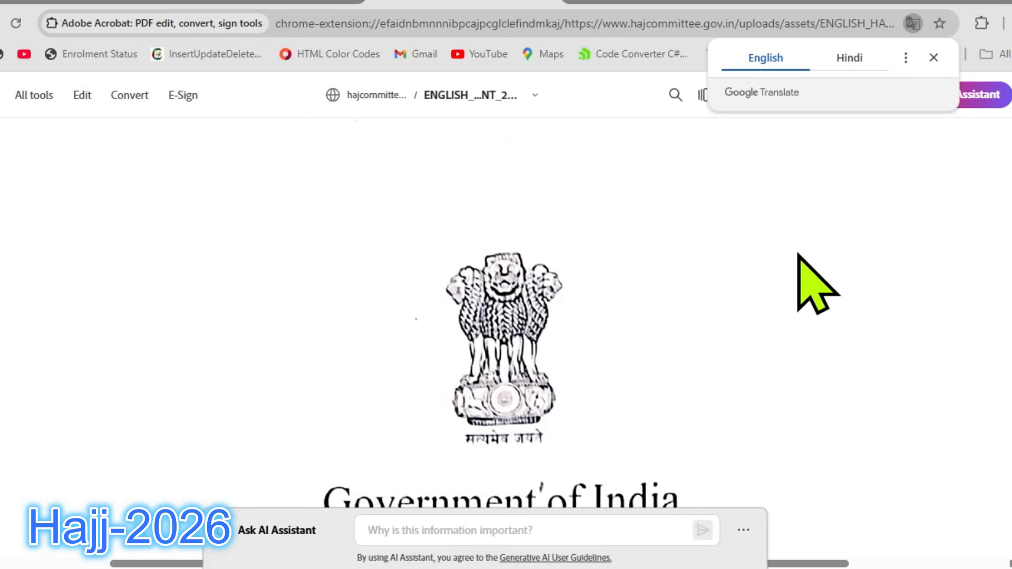
scroll(799, 253, down, 10)
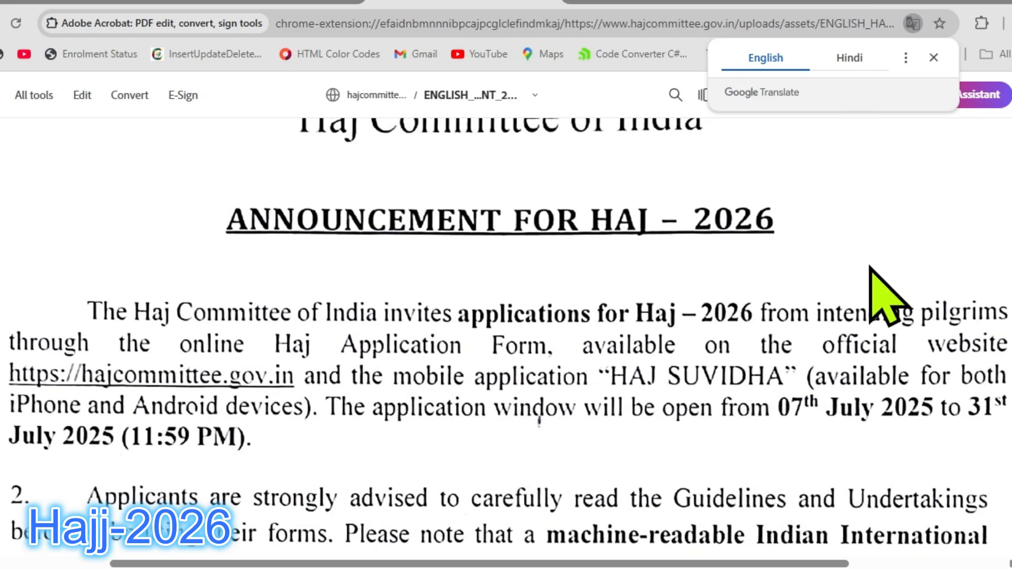
scroll(868, 274, down, 2)
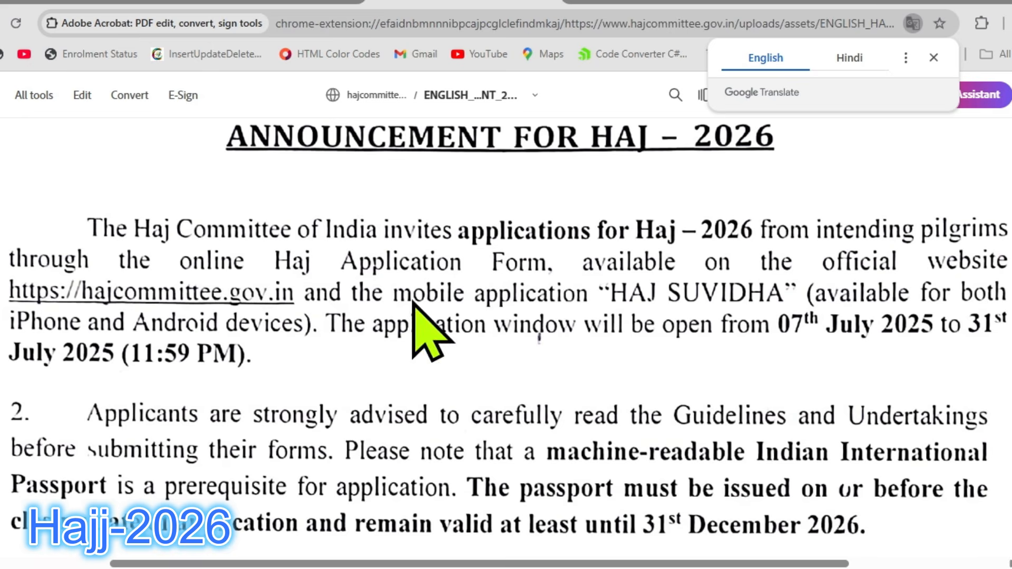
scroll(532, 349, down, 1)
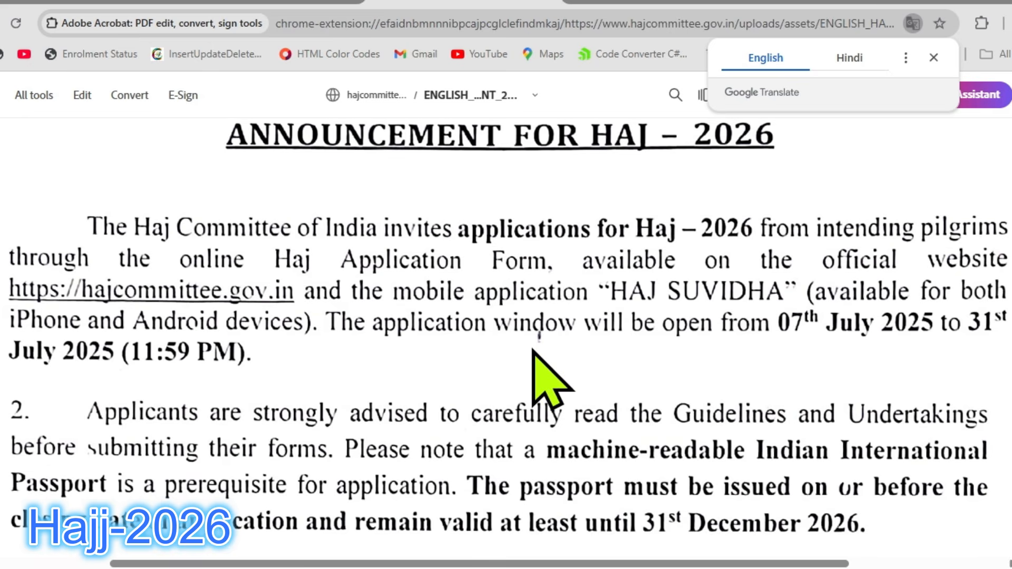
scroll(551, 377, down, 5)
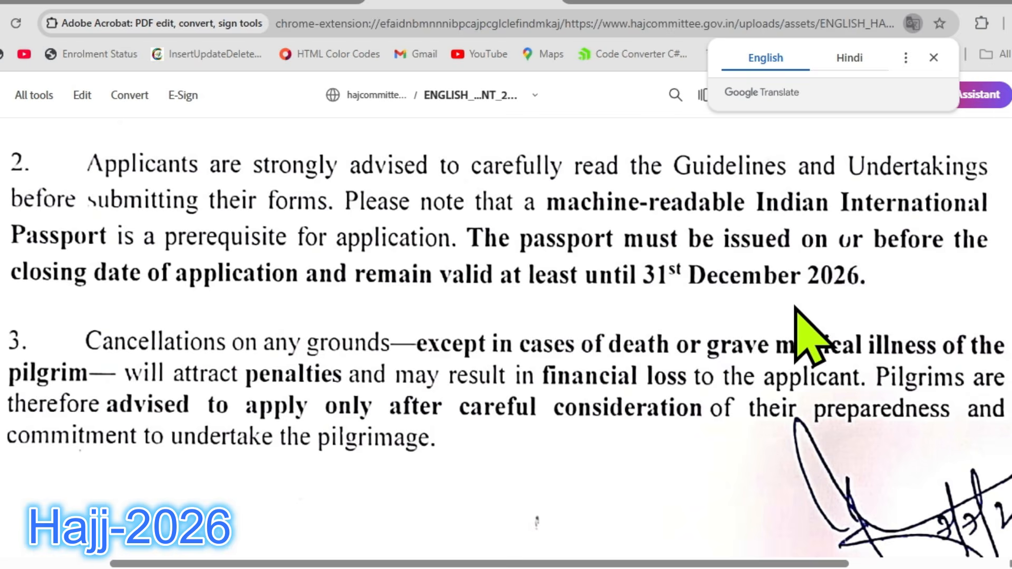
scroll(807, 339, down, 5)
scroll(807, 406, up, 15)
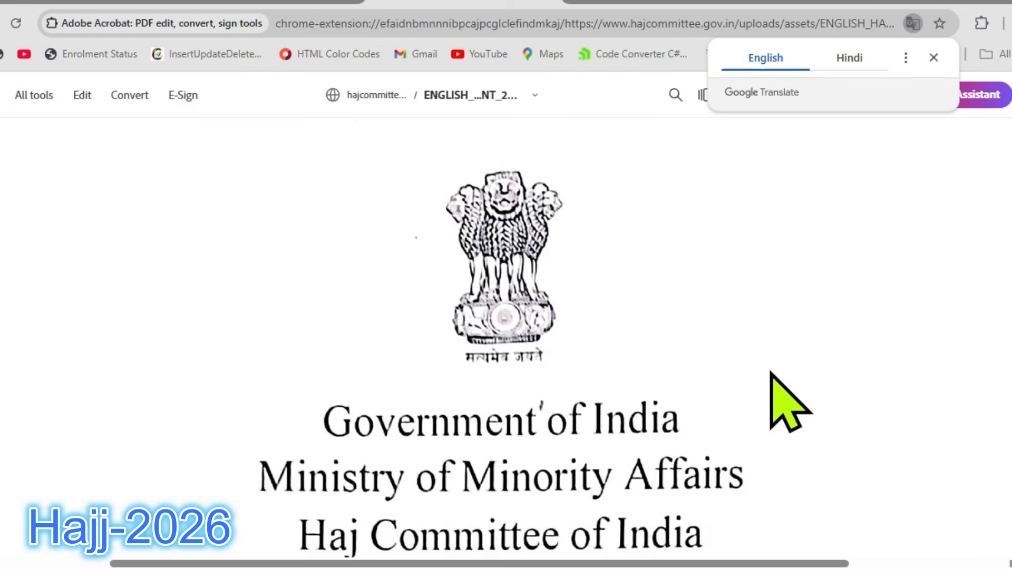
scroll(775, 390, up, 2)
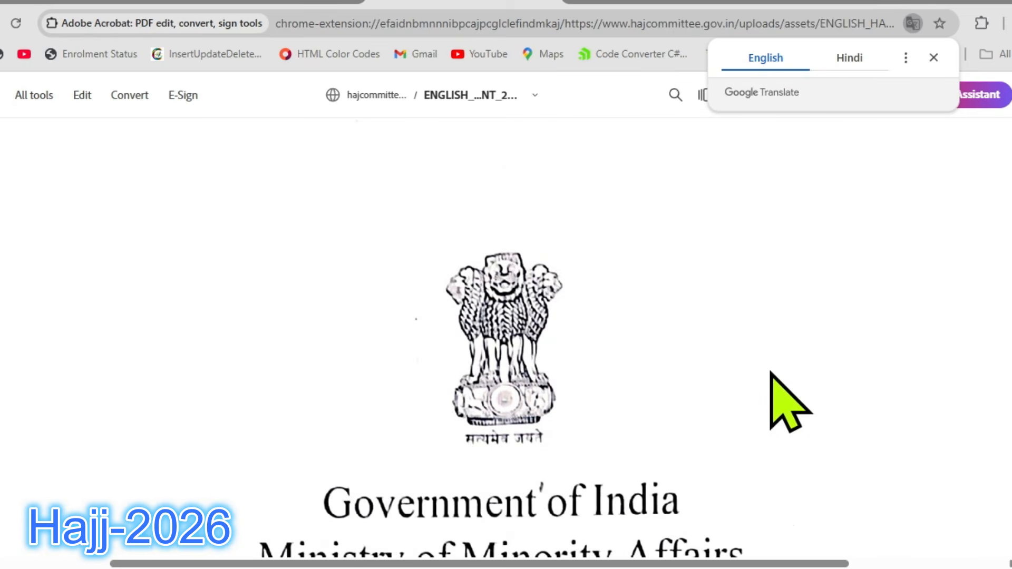
Go back to the Haj Committee website from the announcement and open the Haj 2026 Pilgrim Login page.
click(215, 3)
mouse_move(218, 203)
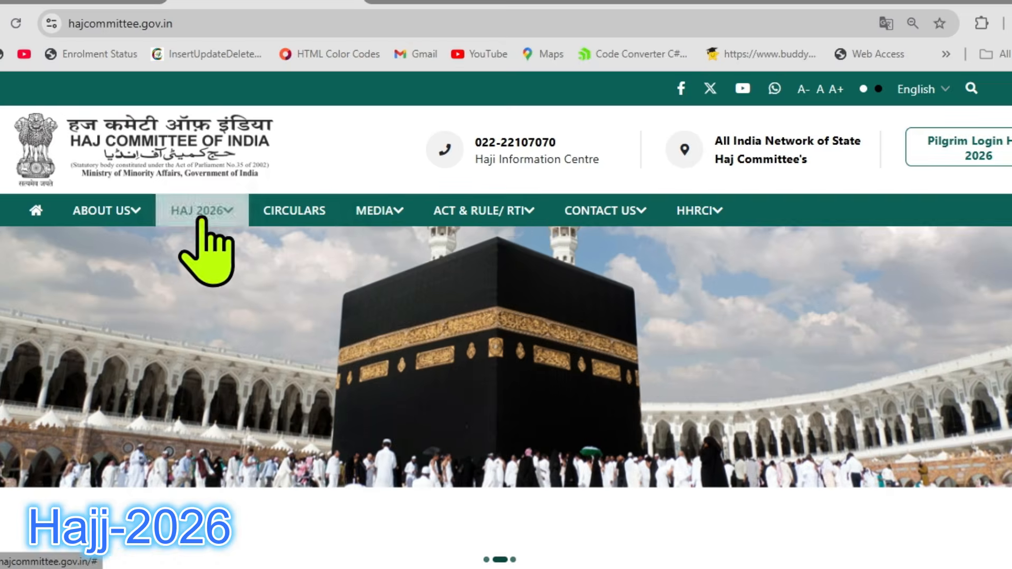
mouse_move(202, 216)
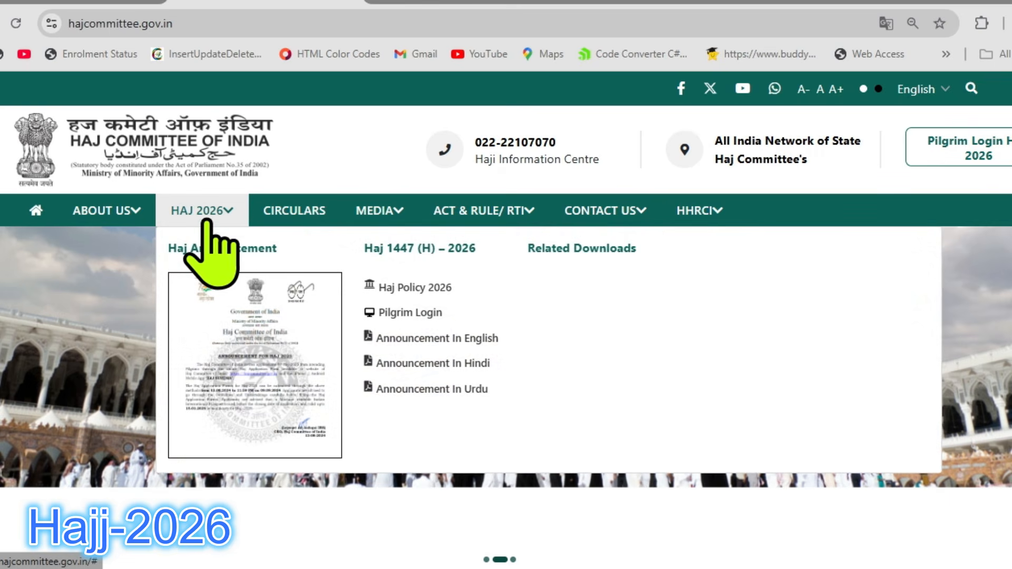
click(415, 314)
Review the login form and open the Registration Form for creating a new pilgrim account.
scroll(576, 293, down, 2)
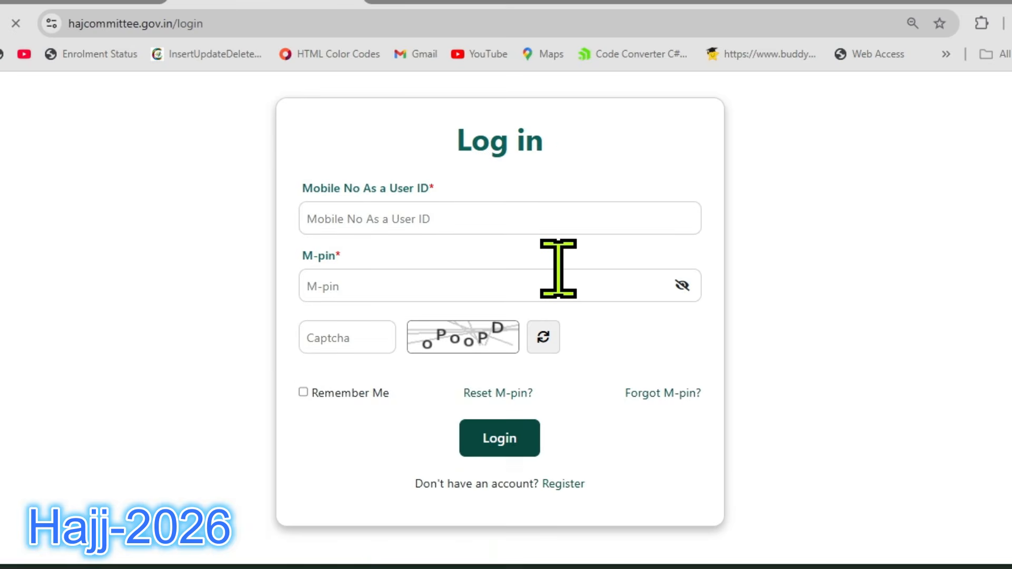
scroll(572, 293, down, 3)
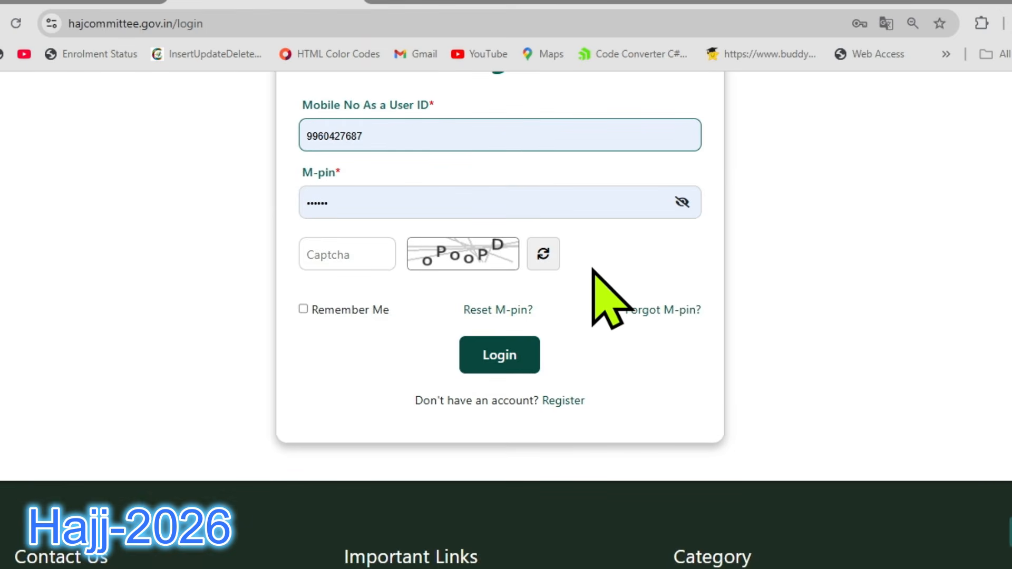
scroll(727, 196, down, 3)
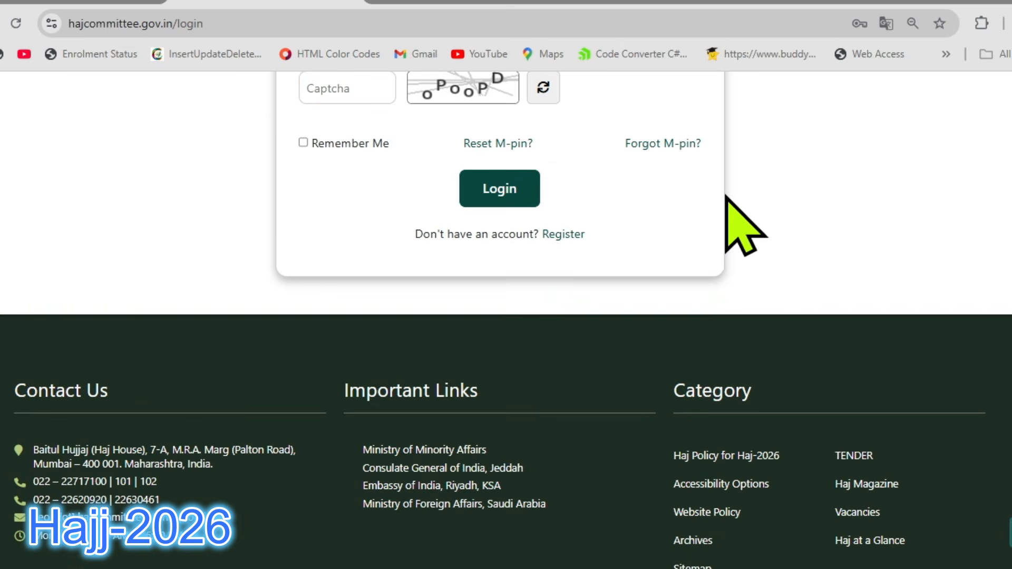
scroll(606, 199, up, 4)
scroll(605, 189, down, 6)
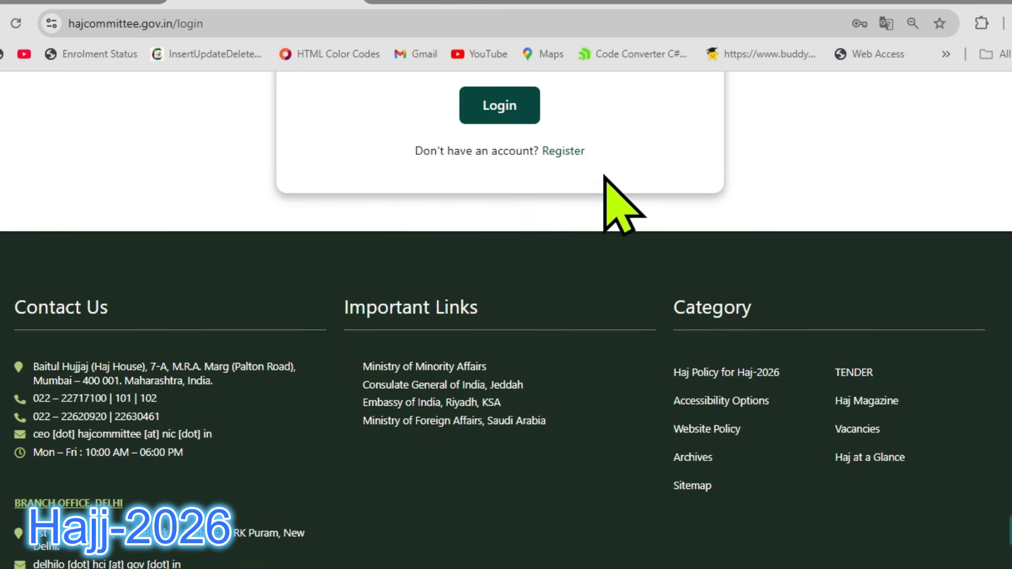
click(565, 154)
scroll(690, 260, down, 2)
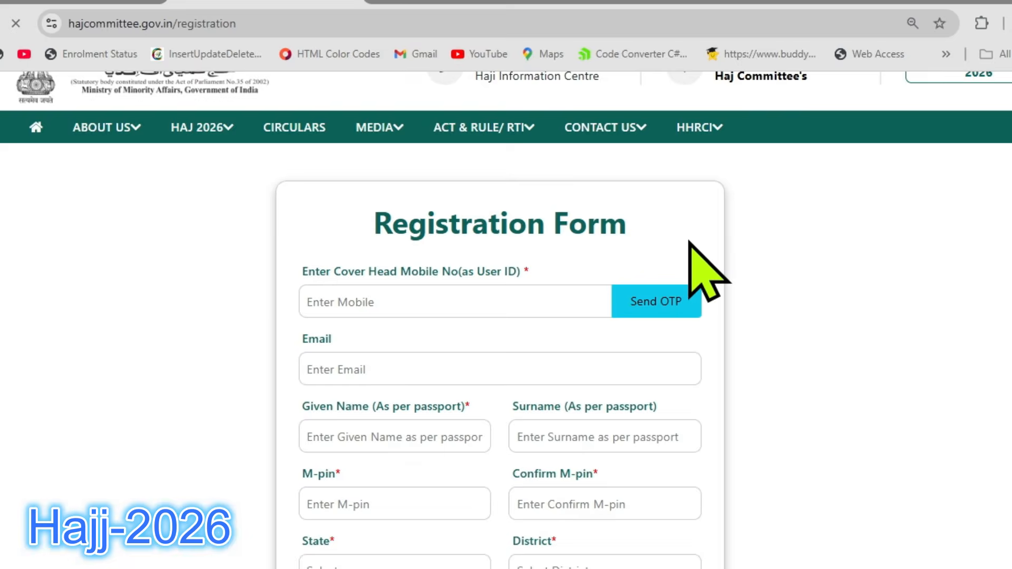
scroll(689, 241, down, 2)
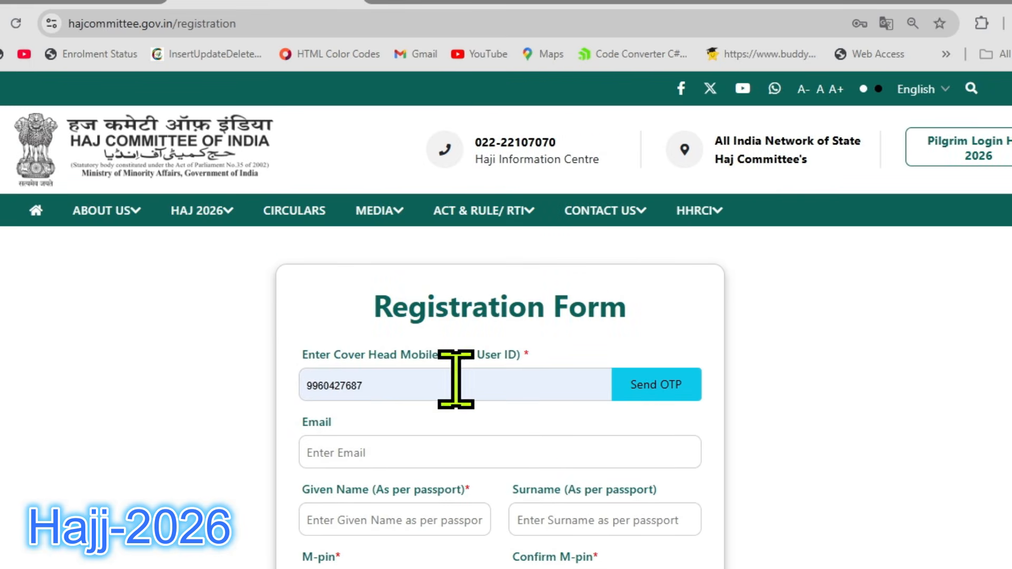
Clear the prefilled cover head mobile number in the Registration Form.
double_click(459, 377)
key(BackSpace)
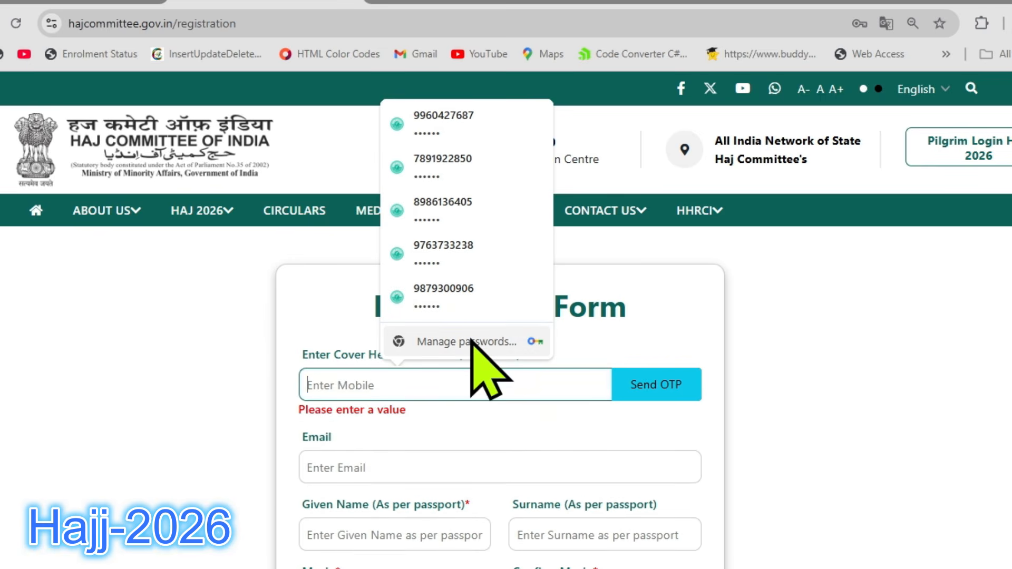
click(760, 294)
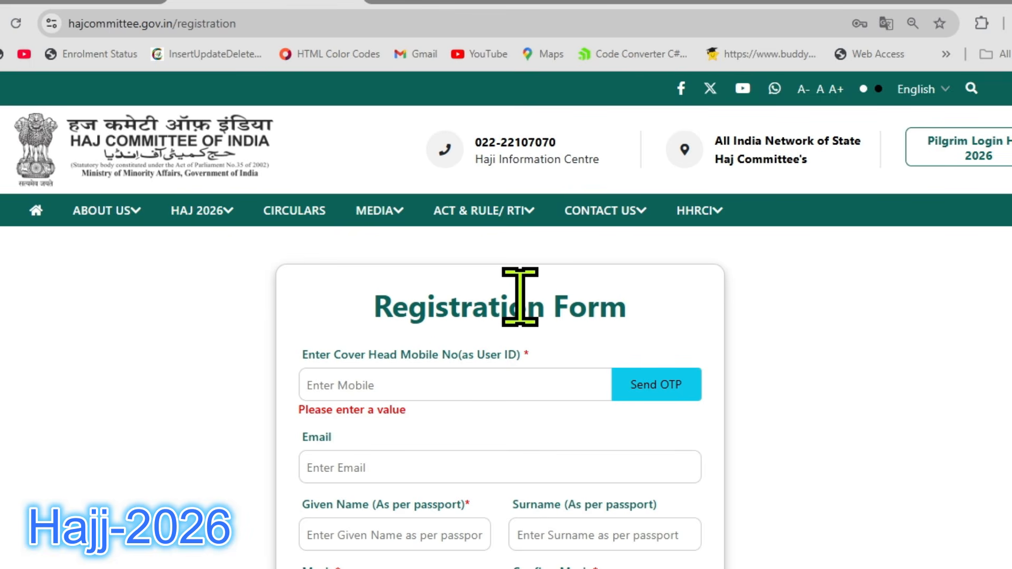
scroll(474, 293, down, 2)
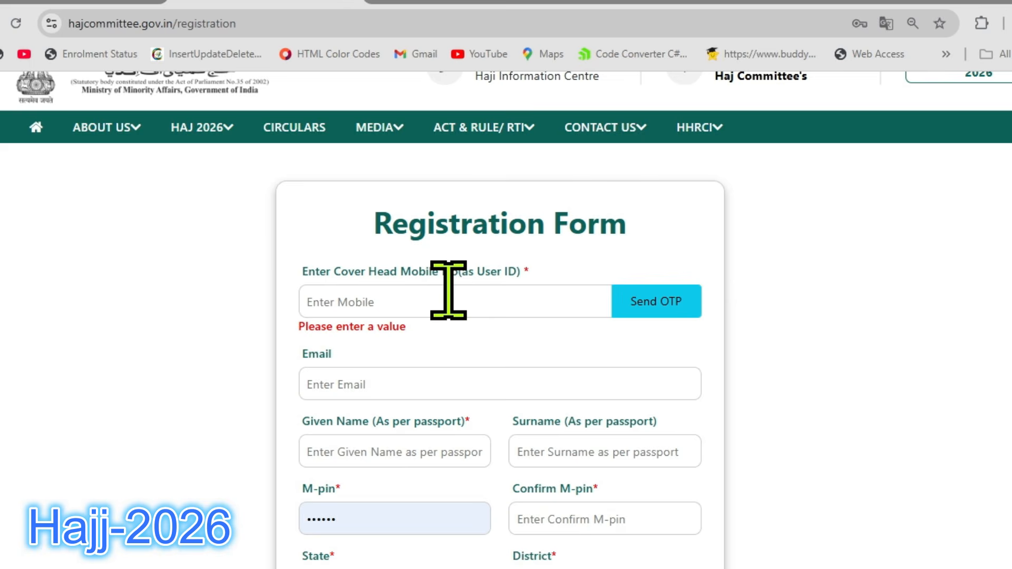
click(448, 291)
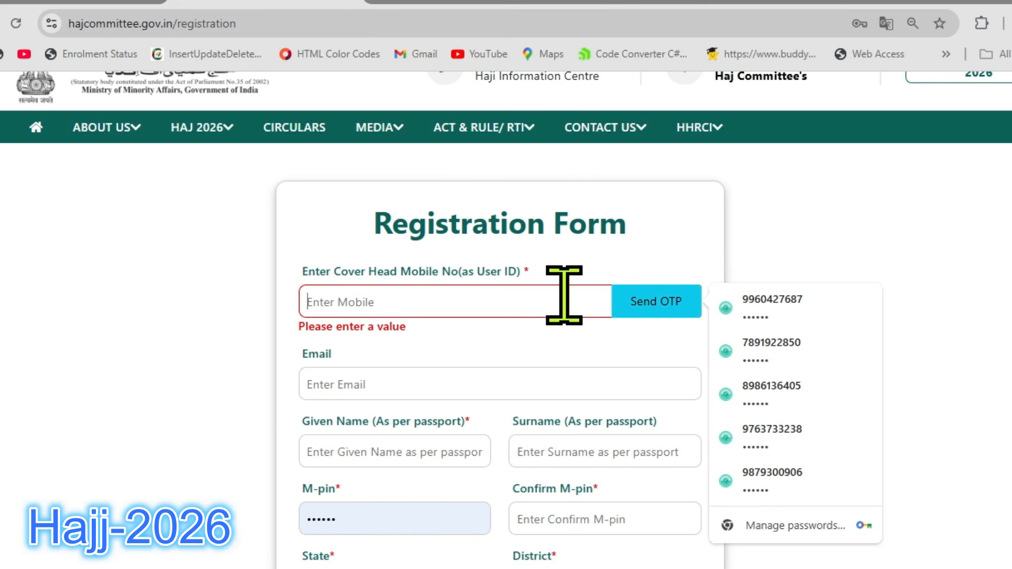
Examine the email, given name and surname fields of the Registration Form.
scroll(564, 295, down, 5)
click(446, 128)
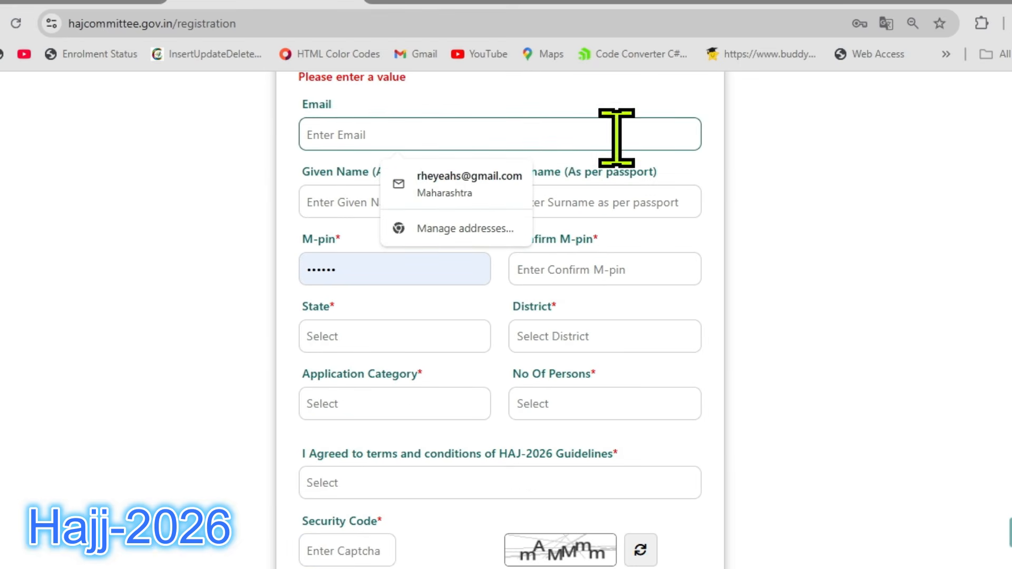
click(743, 133)
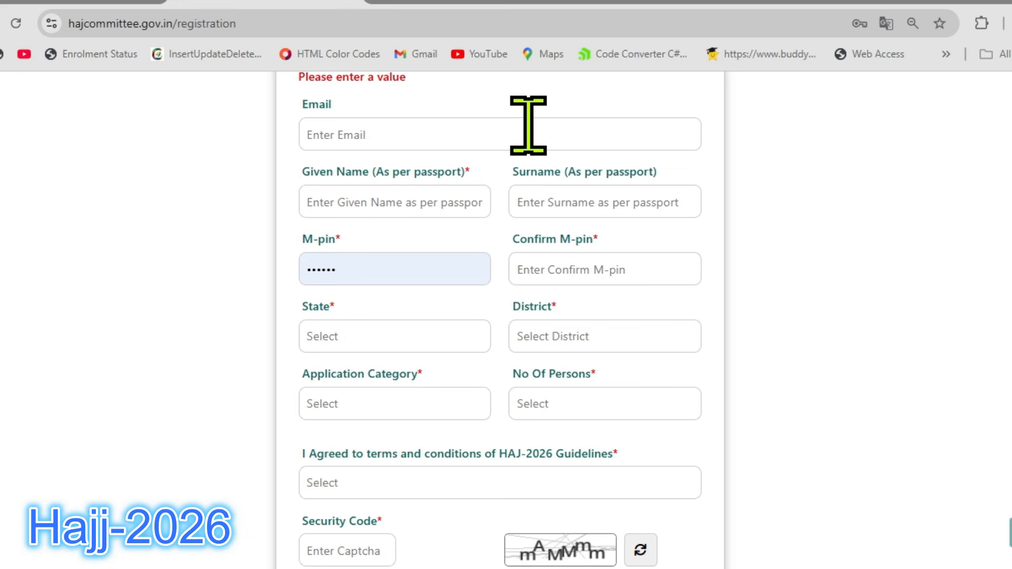
click(445, 203)
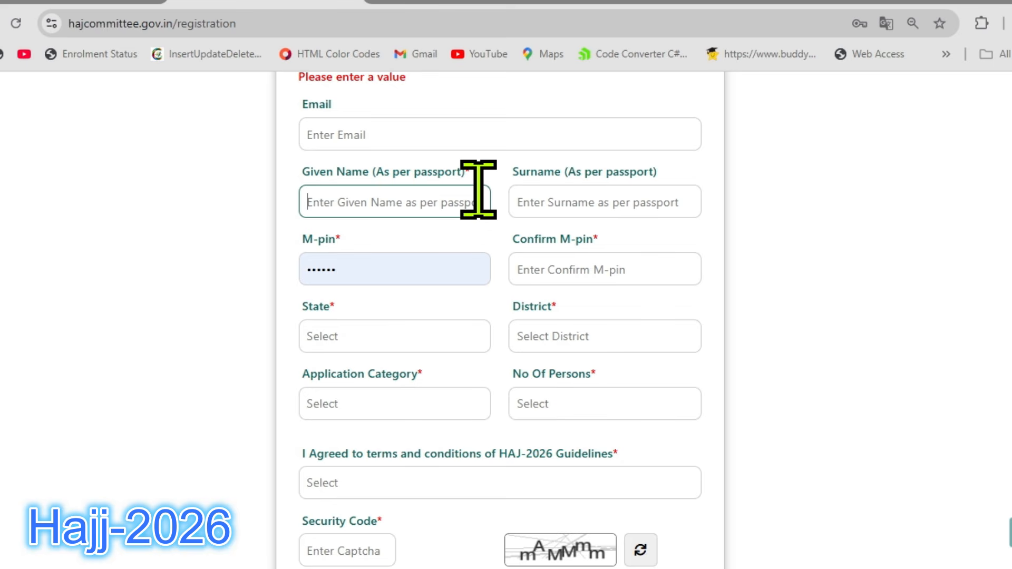
click(578, 193)
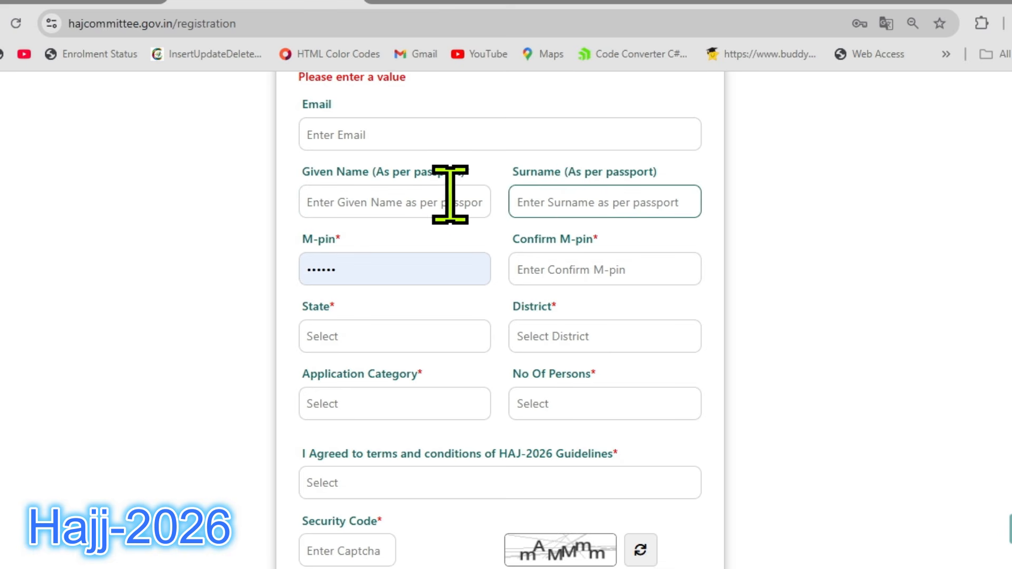
click(430, 200)
click(534, 203)
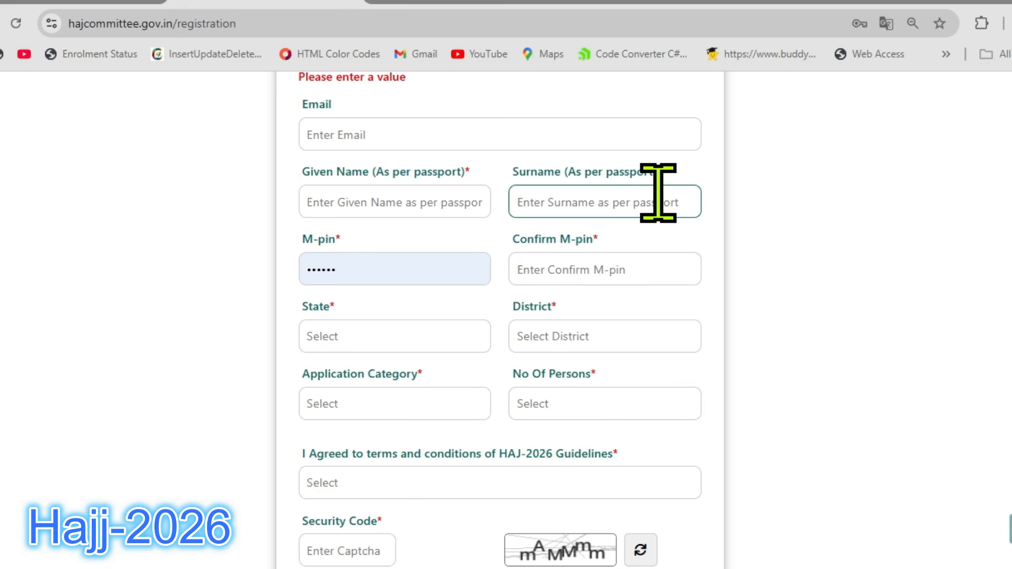
Clear the prefilled M-pin and review the M-pin and Confirm M-pin fields.
scroll(656, 192, down, 2)
click(438, 186)
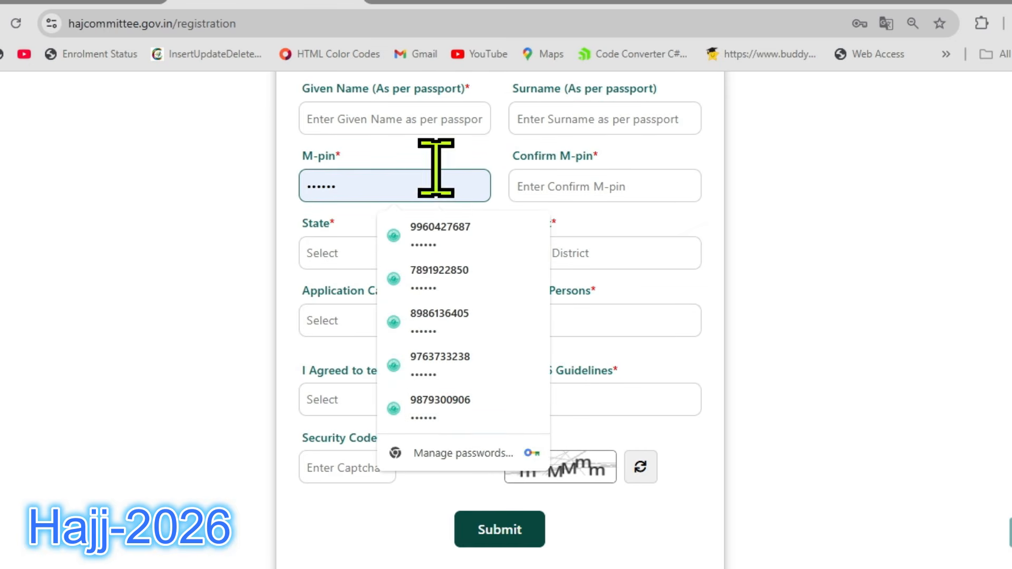
click(430, 161)
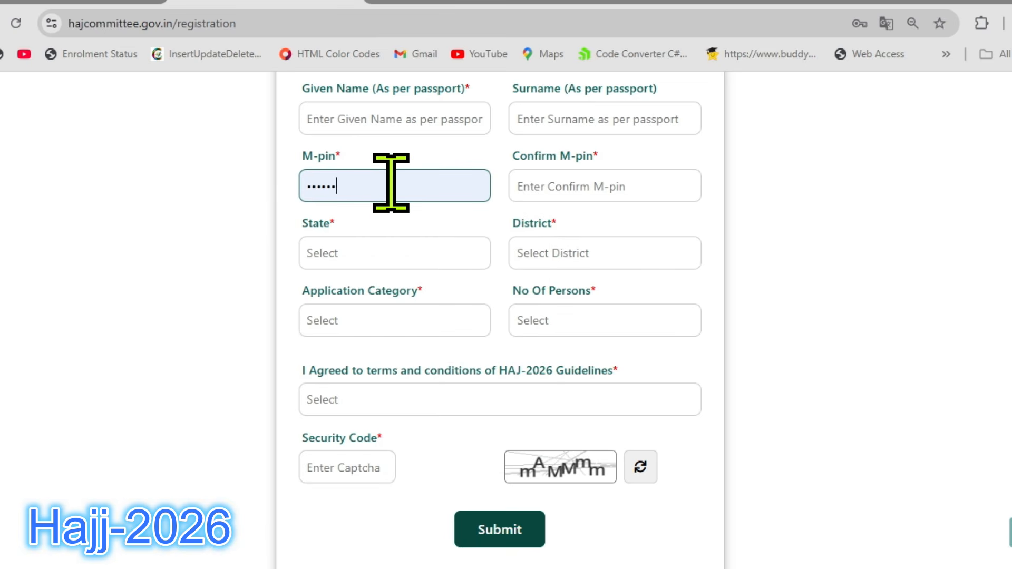
drag(391, 183, 301, 177)
key(BackSpace)
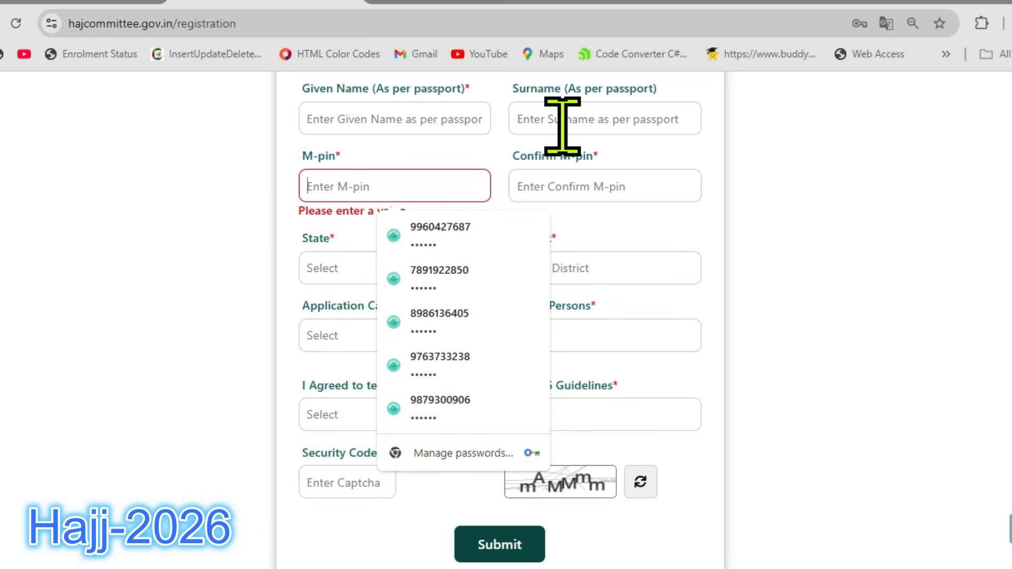
click(441, 187)
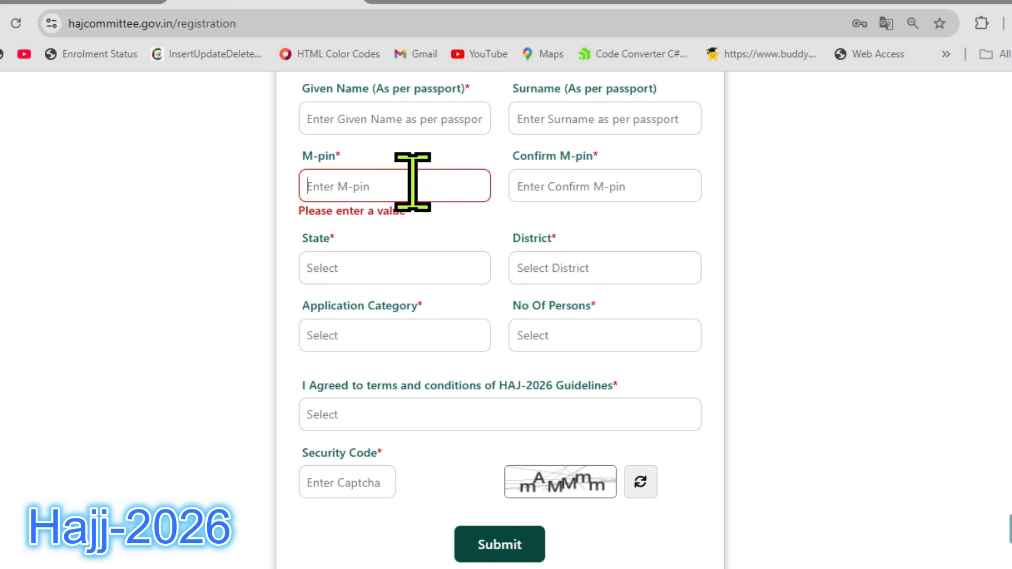
click(441, 192)
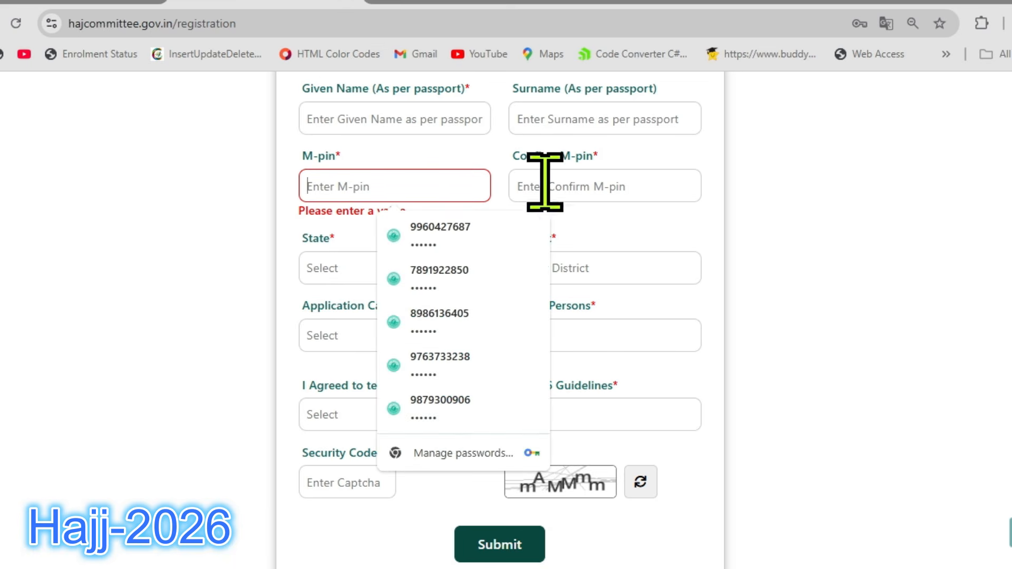
click(633, 182)
click(425, 177)
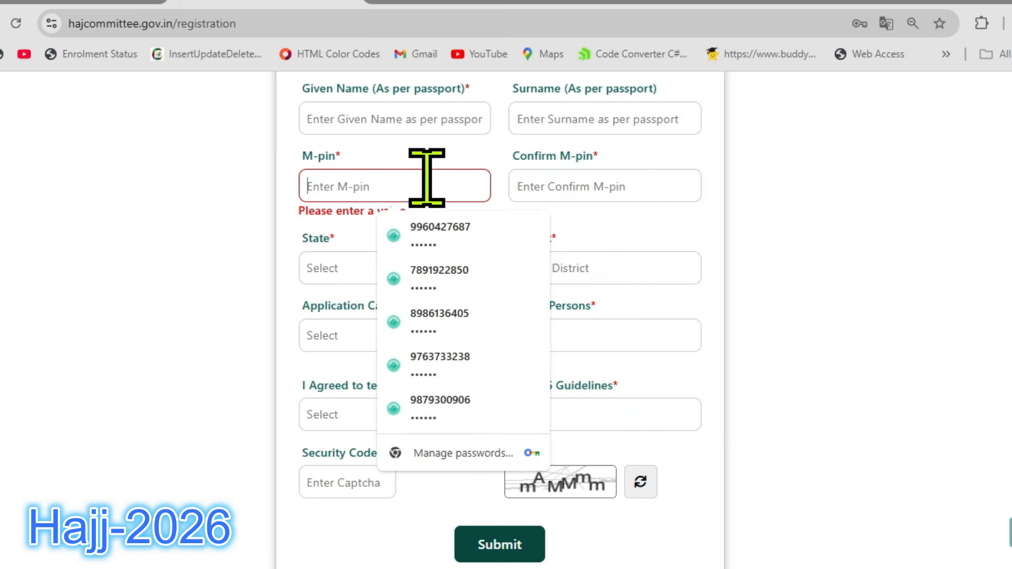
click(606, 185)
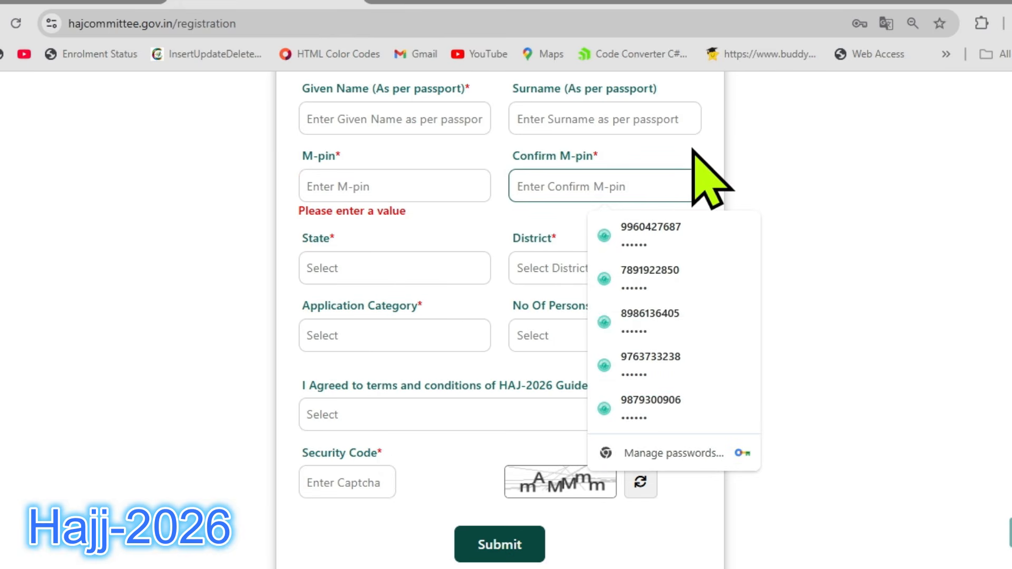
Set the state to Maharashtra and the district to Thane in the Registration Form.
scroll(696, 148, down, 1)
click(431, 179)
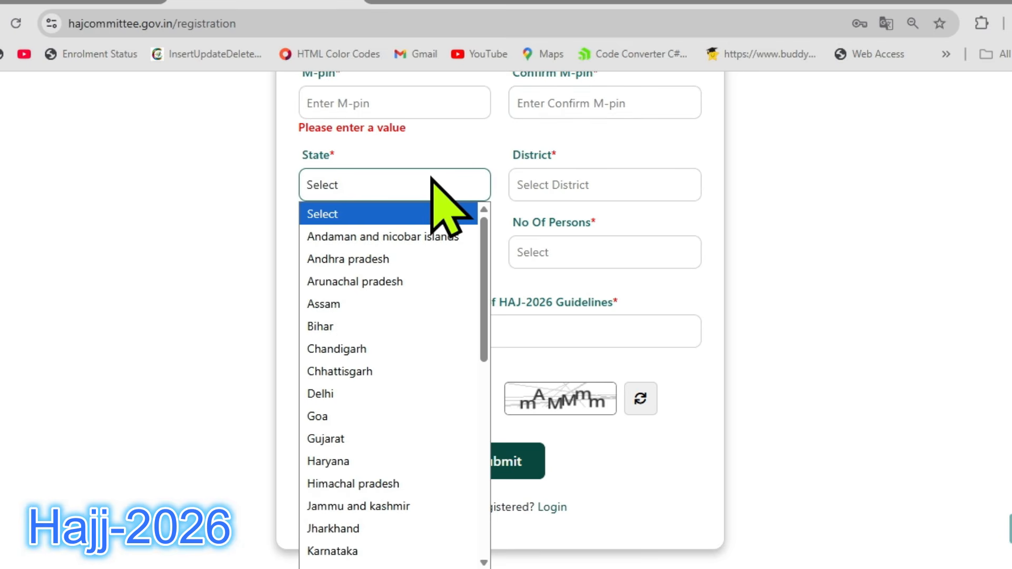
scroll(424, 308, down, 10)
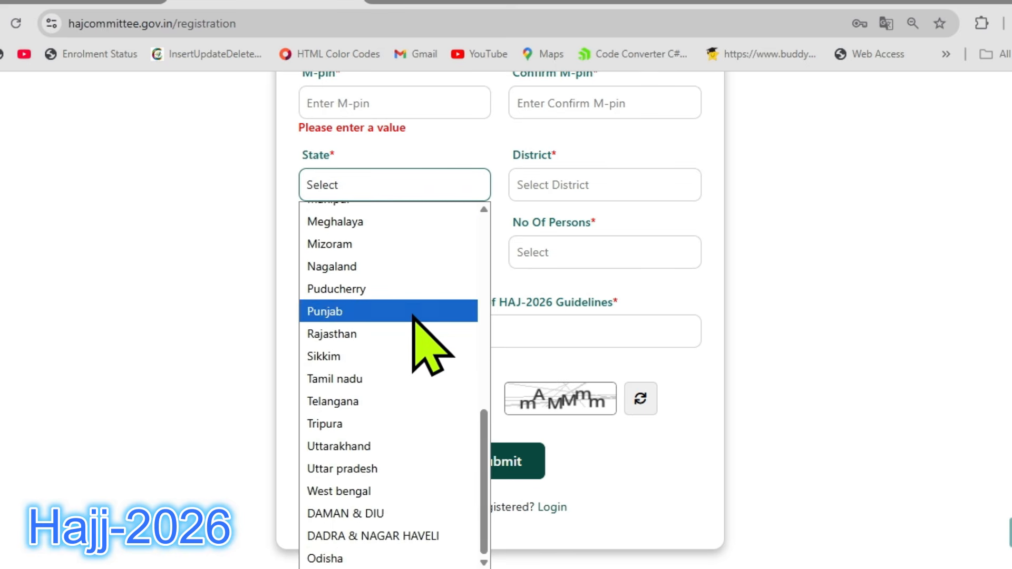
scroll(419, 317, up, 2)
scroll(418, 273, up, 2)
click(394, 343)
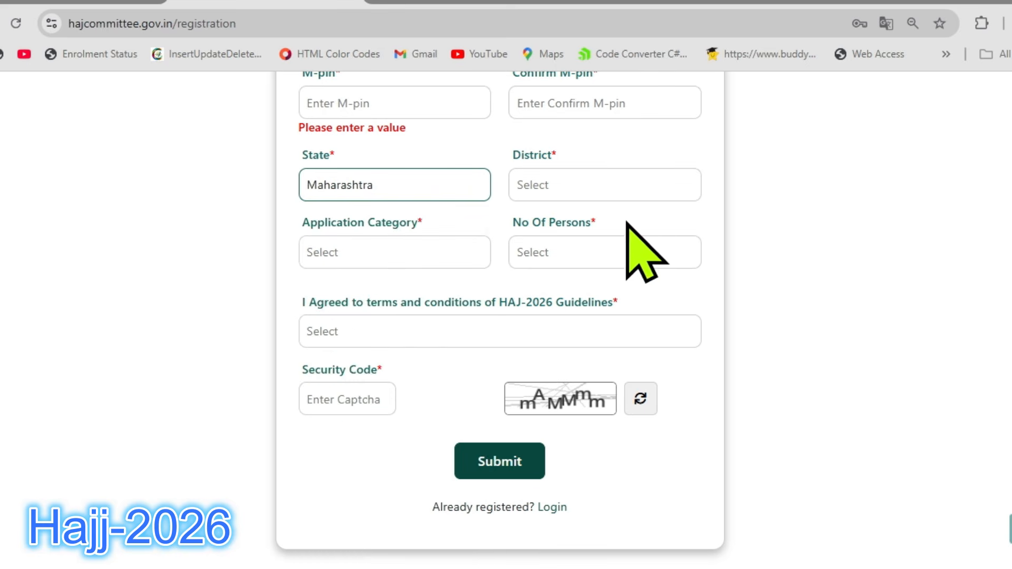
click(627, 189)
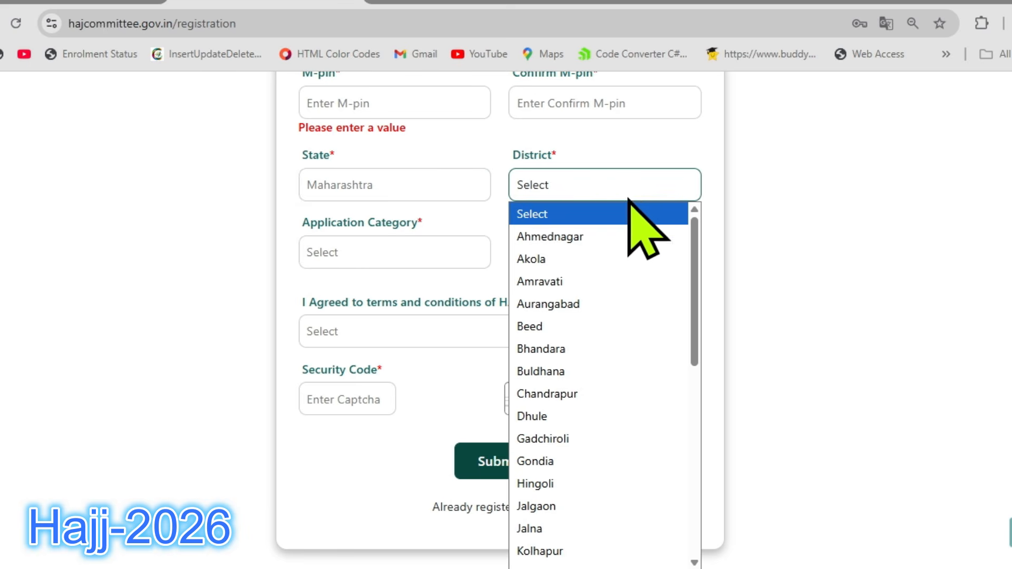
scroll(650, 298, down, 8)
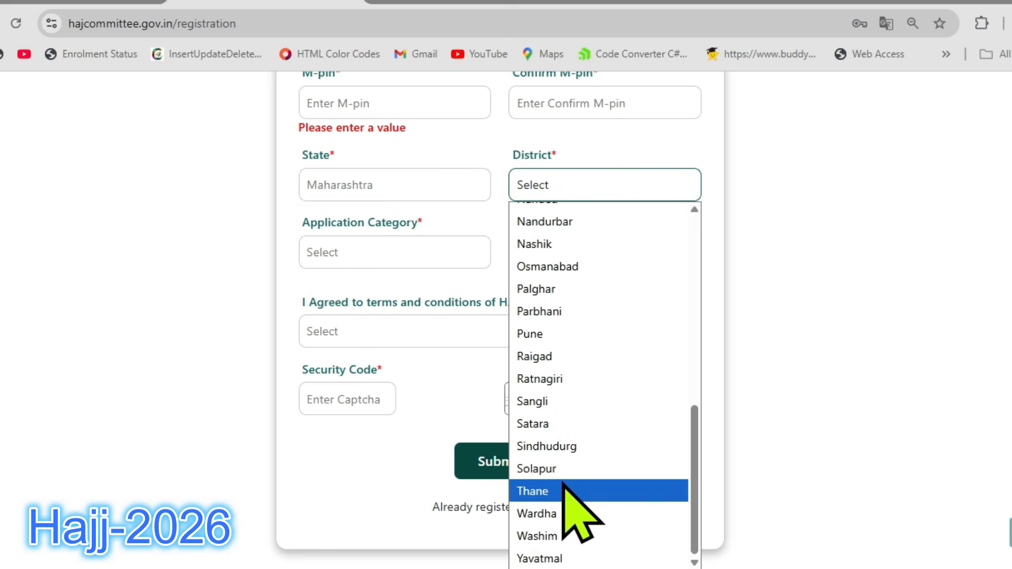
click(580, 491)
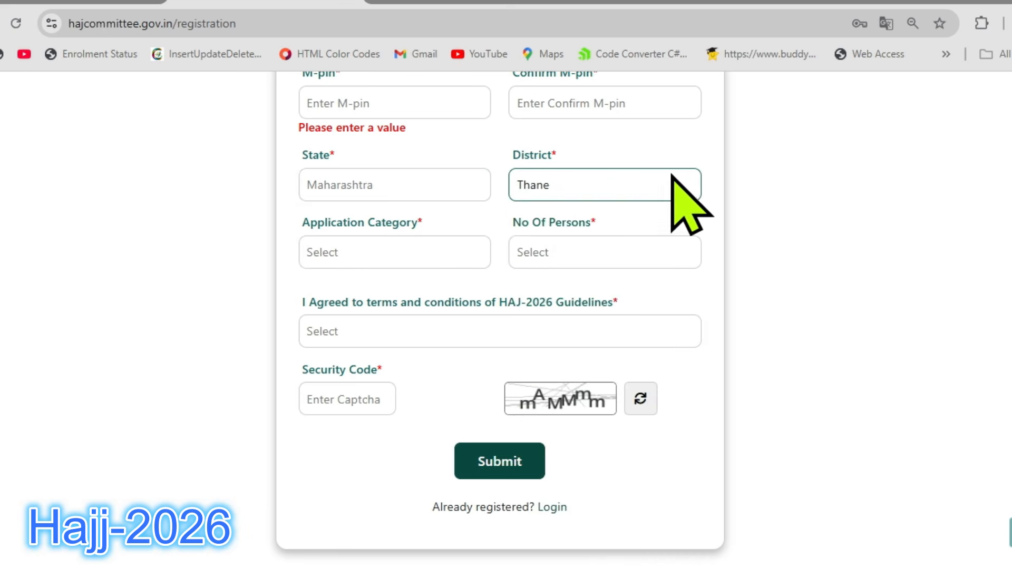
Set the application category to General and the number of persons to 2.
click(468, 249)
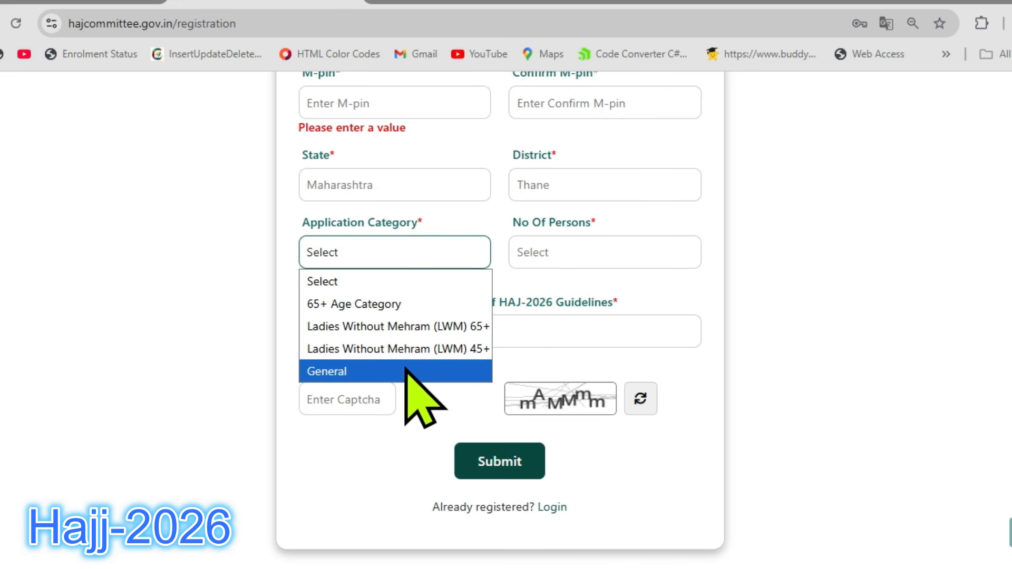
click(360, 371)
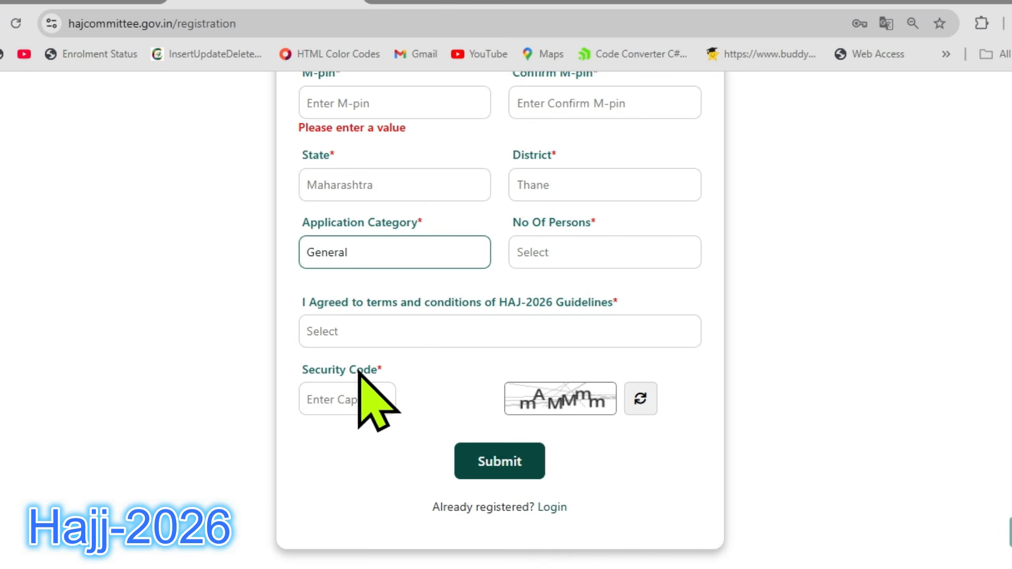
click(580, 249)
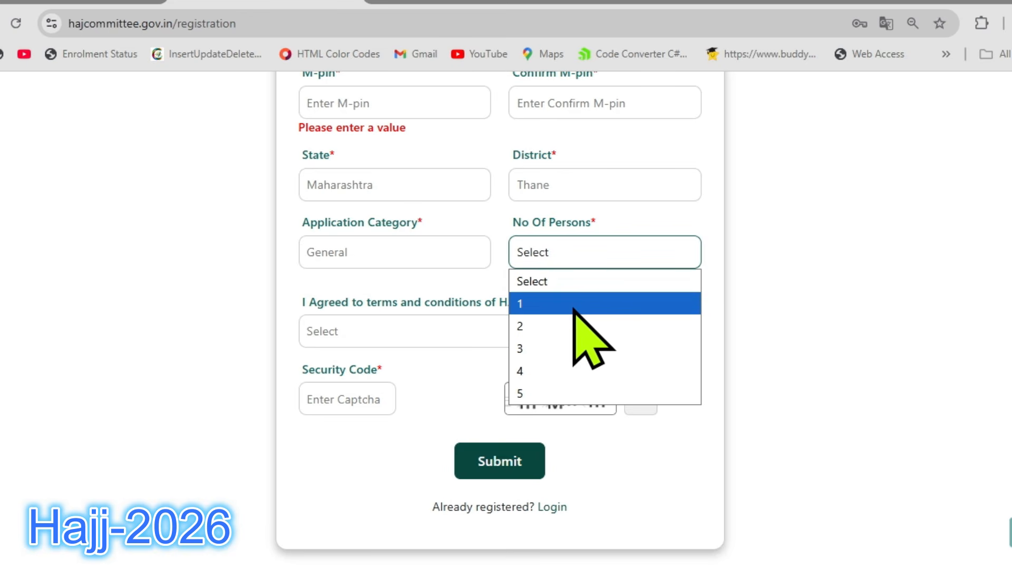
click(551, 324)
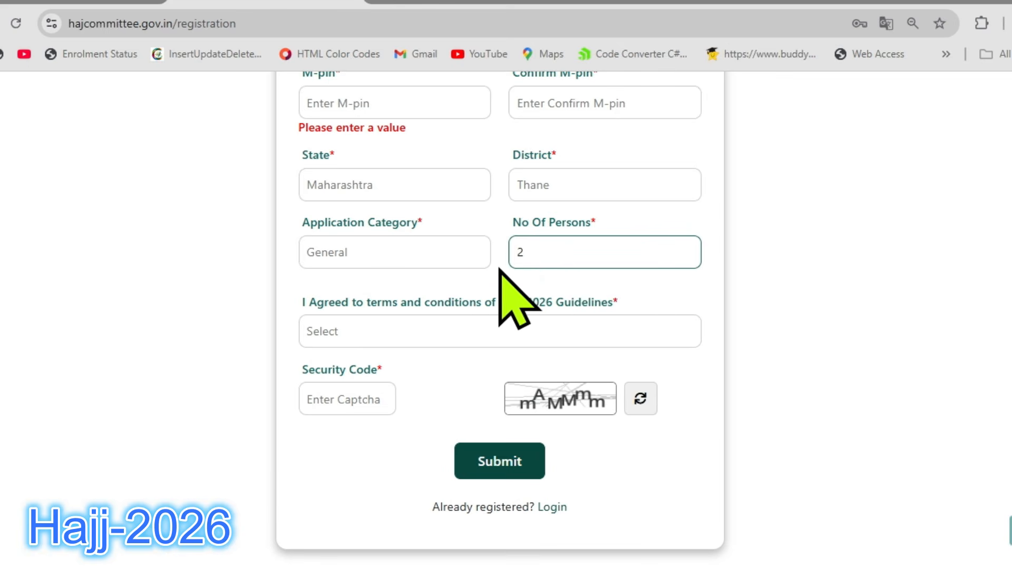
Choose Yes for agreeing to the terms and conditions of the HAJ-2026 Guidelines.
scroll(501, 258, down, 2)
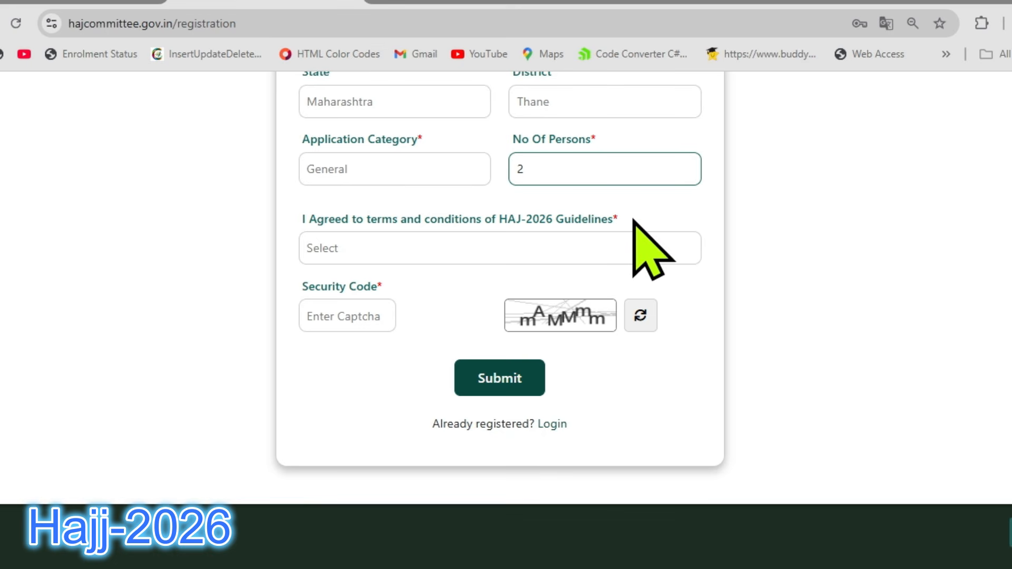
click(593, 247)
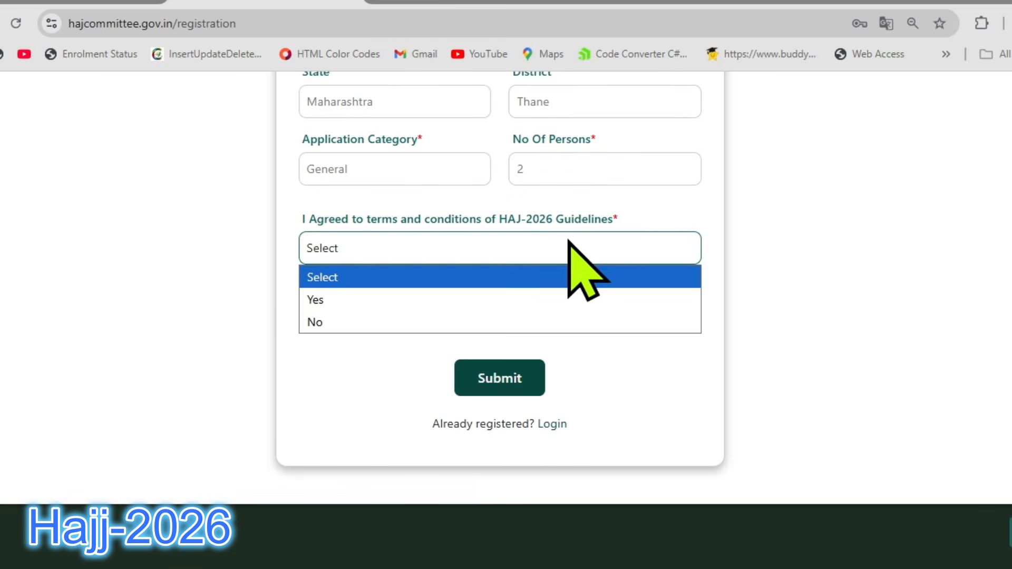
click(413, 299)
Leave the Registration Form for the login page for already registered pilgrims and bring its login fields into view.
scroll(425, 216, down, 2)
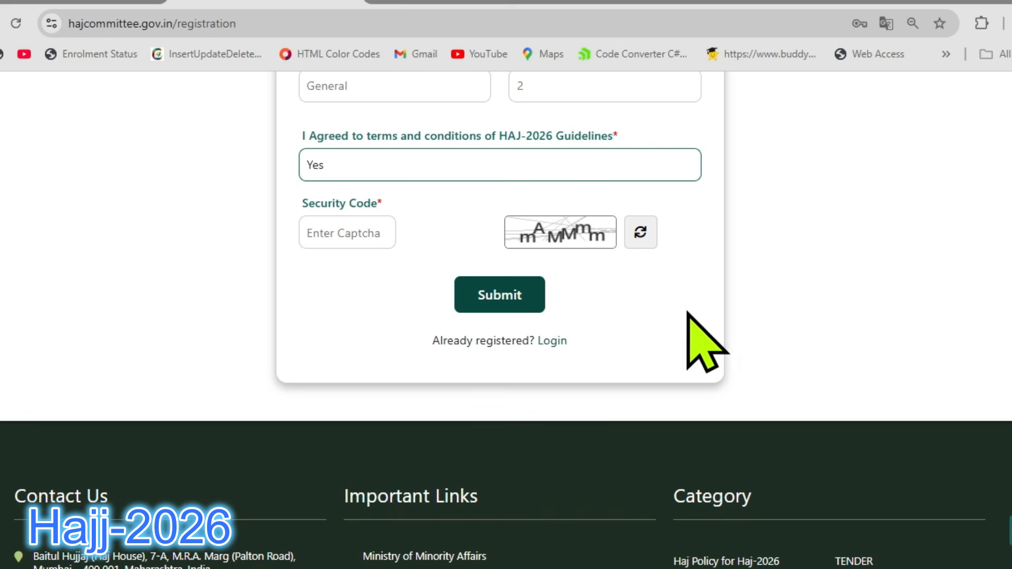
click(556, 341)
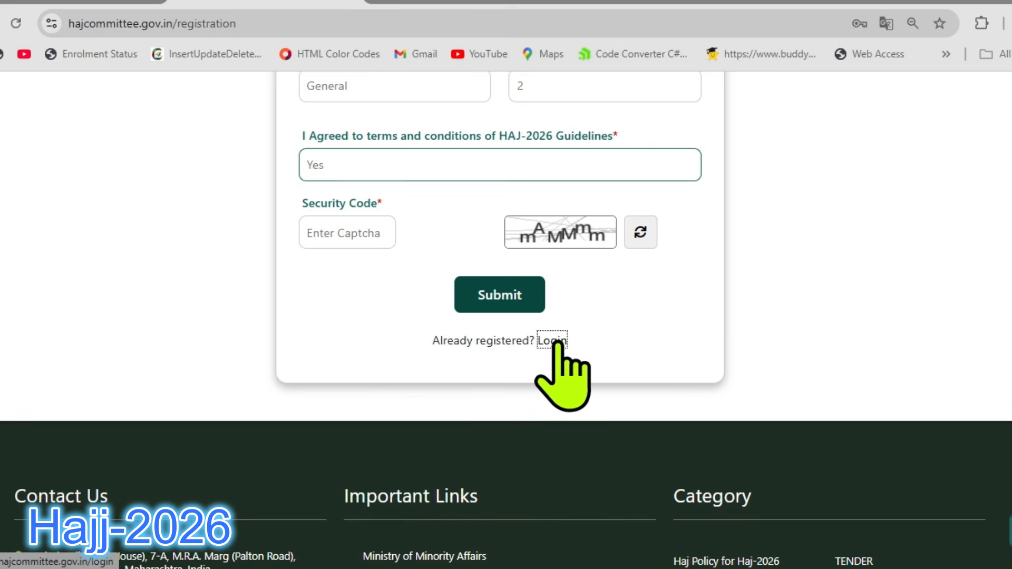
scroll(669, 269, down, 3)
scroll(680, 285, down, 2)
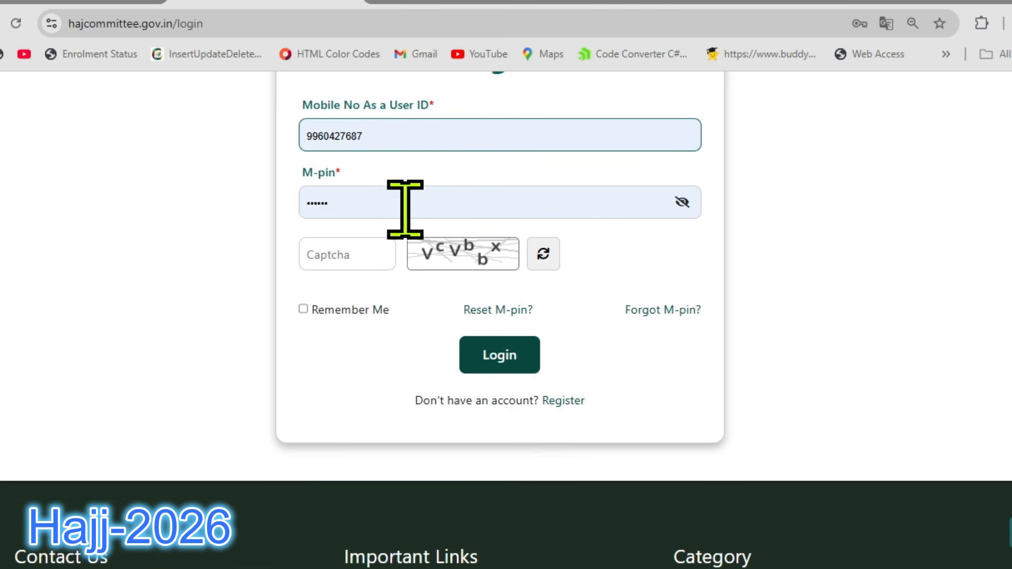
Enter the displayed captcha code and log in with the prefilled mobile number and M-pin.
click(379, 251)
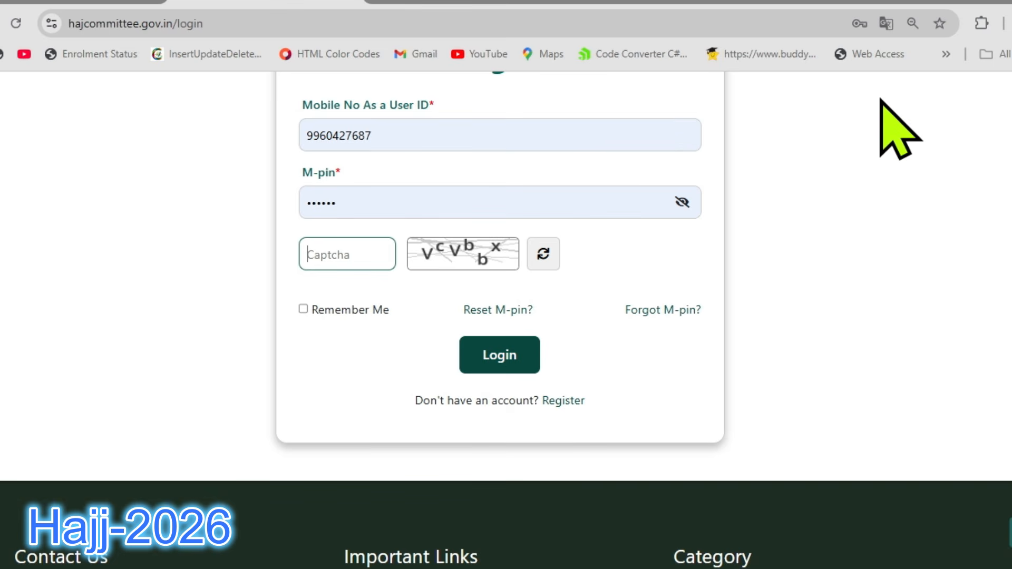
text(VcVbbx)
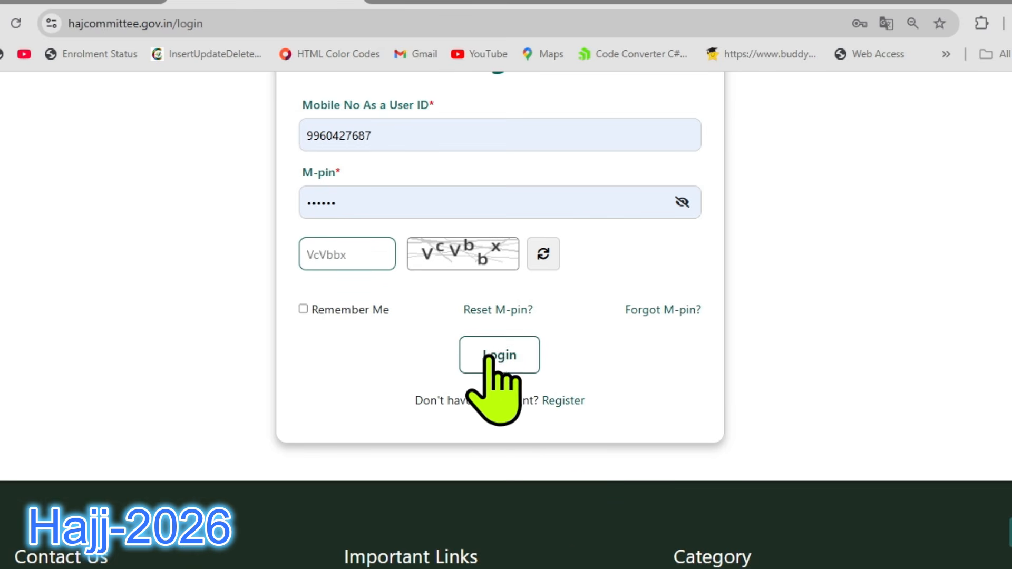
click(497, 356)
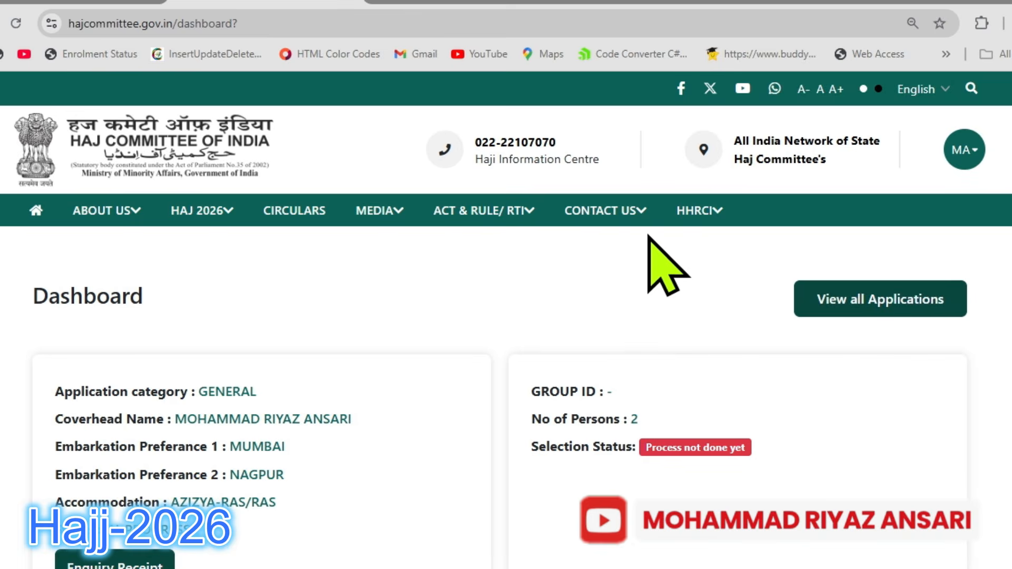
Open the submitted application for editing and go from the Co-Pilgrim Detail form to the Cover Head Details form.
click(890, 299)
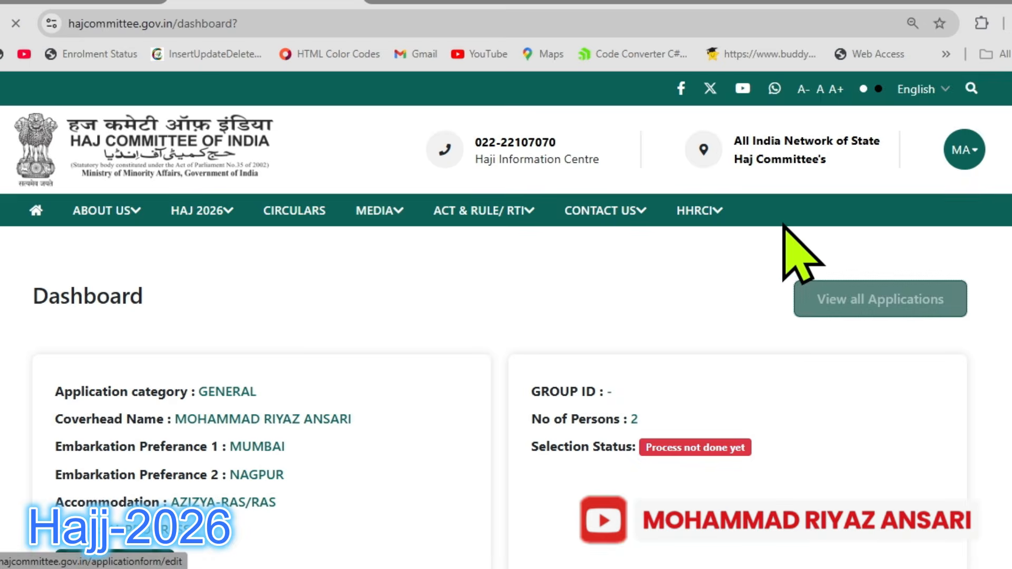
scroll(788, 225, down, 1)
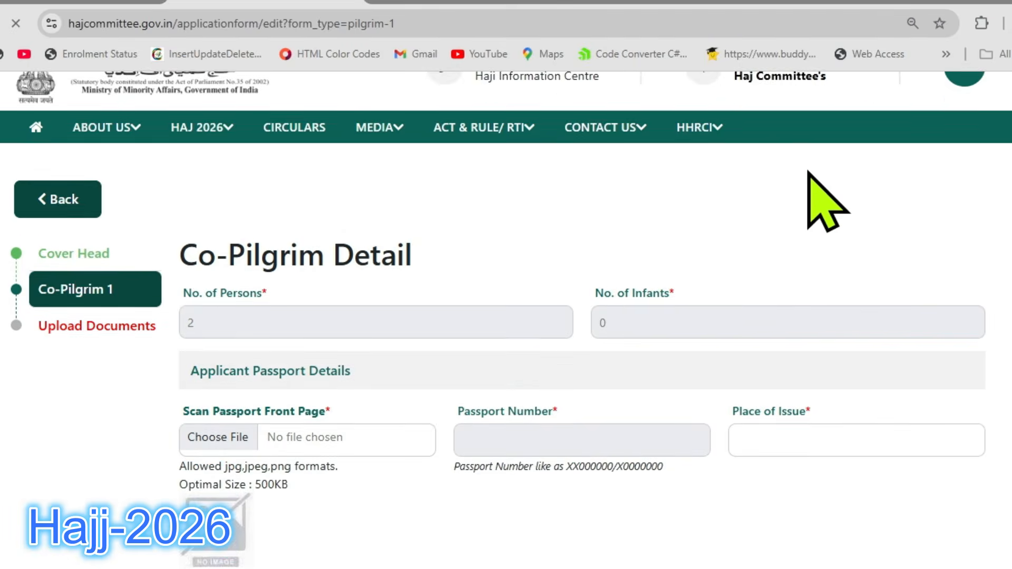
scroll(806, 170, down, 1)
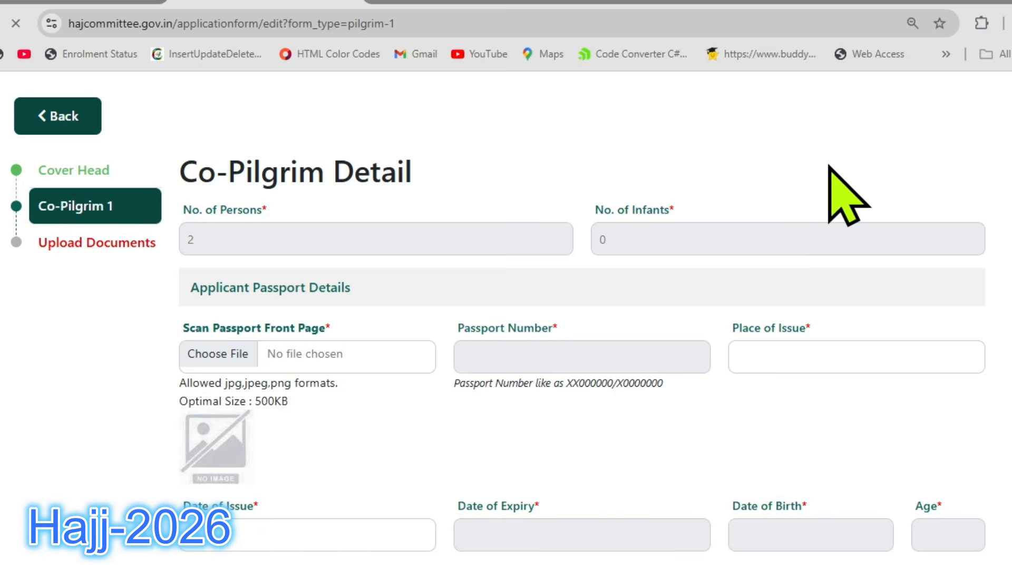
scroll(830, 166, up, 2)
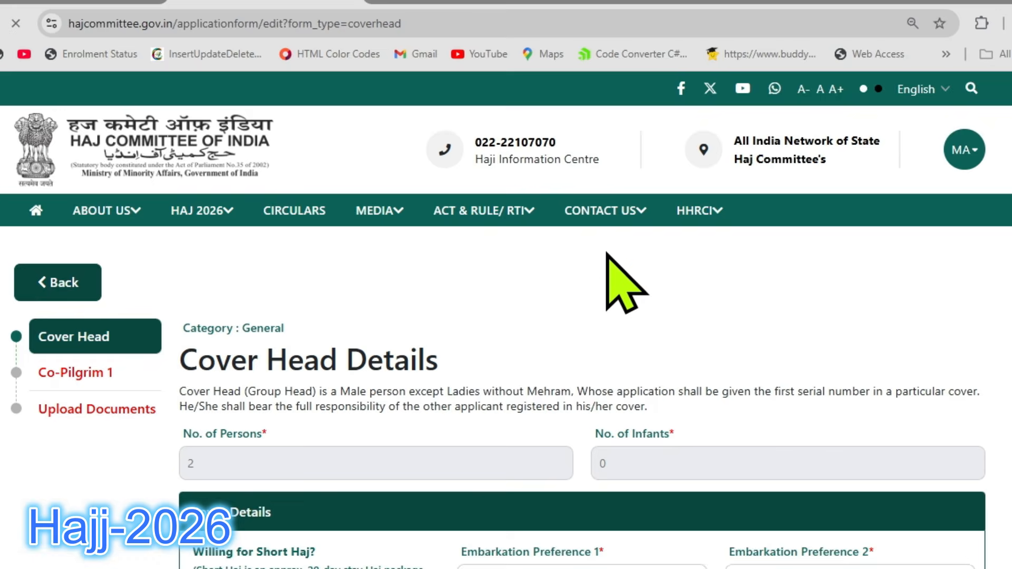
scroll(615, 283, down, 3)
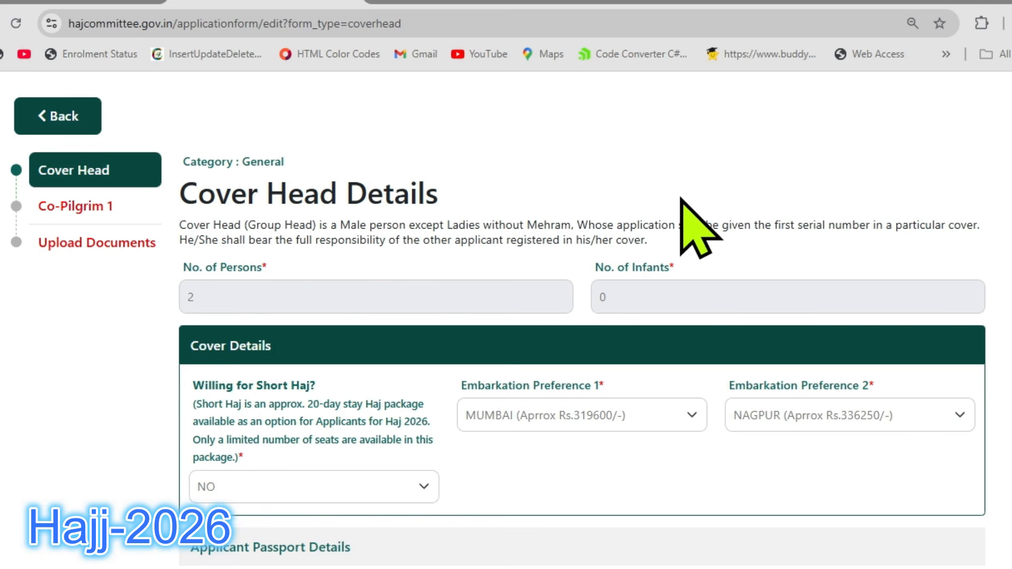
Check the number of persons and the number of infants in the Cover Head Details form.
scroll(682, 199, down, 3)
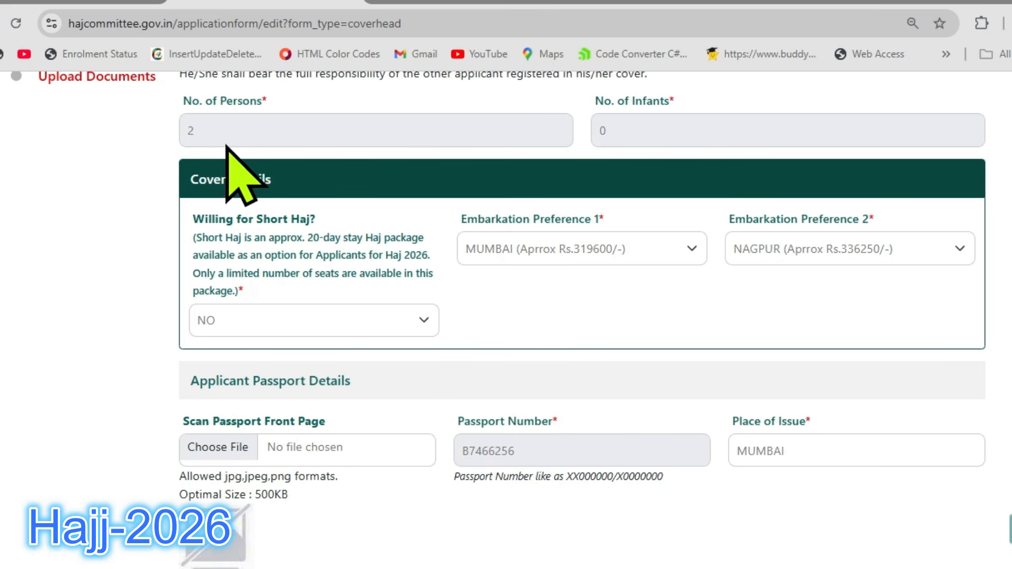
double_click(195, 131)
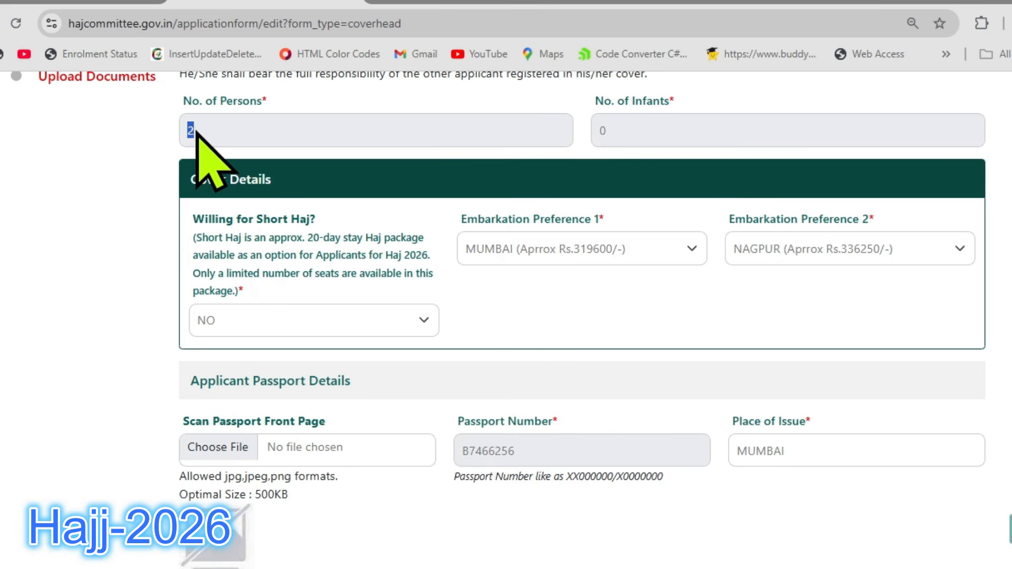
click(203, 135)
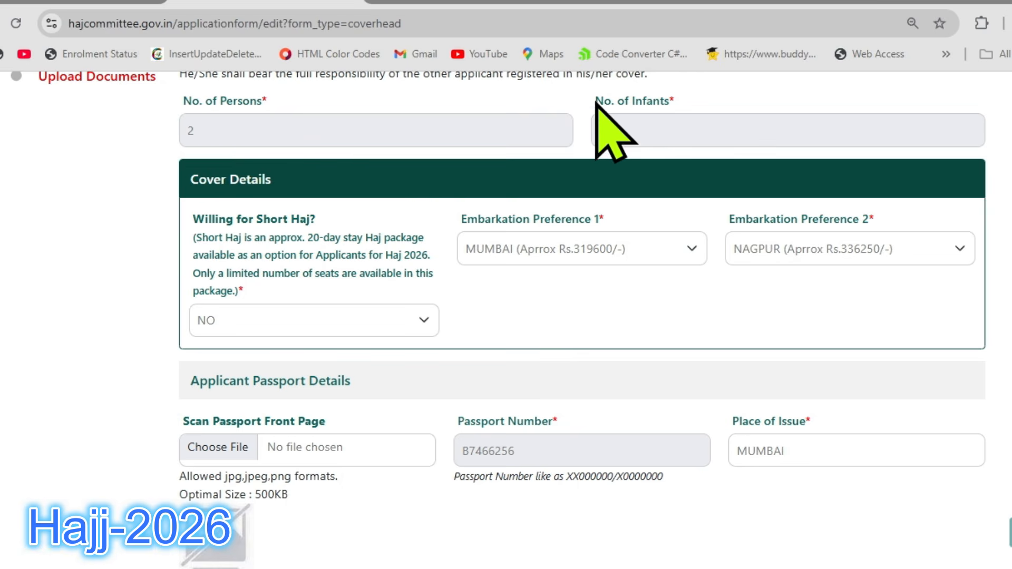
drag(596, 101, 680, 110)
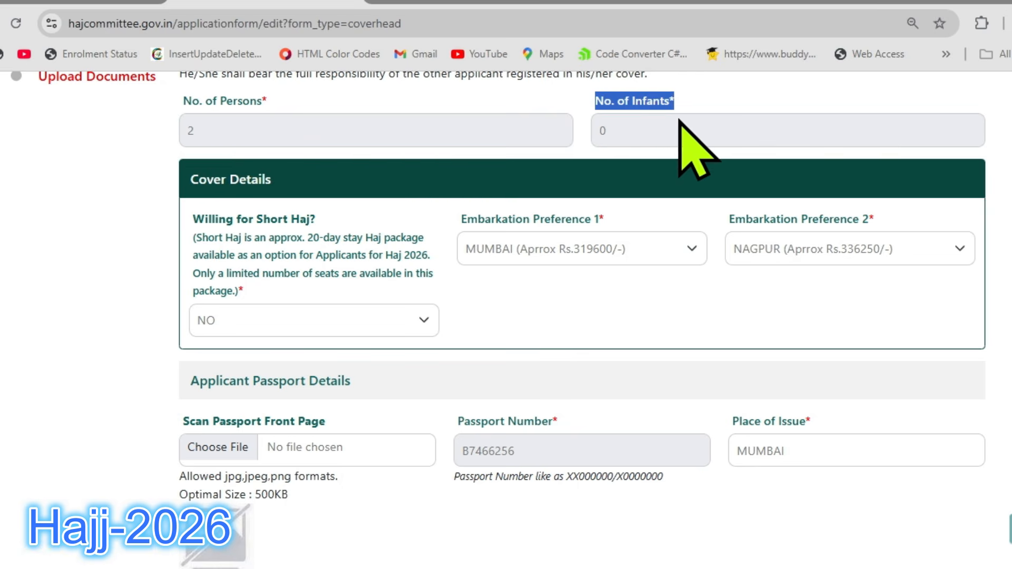
click(676, 120)
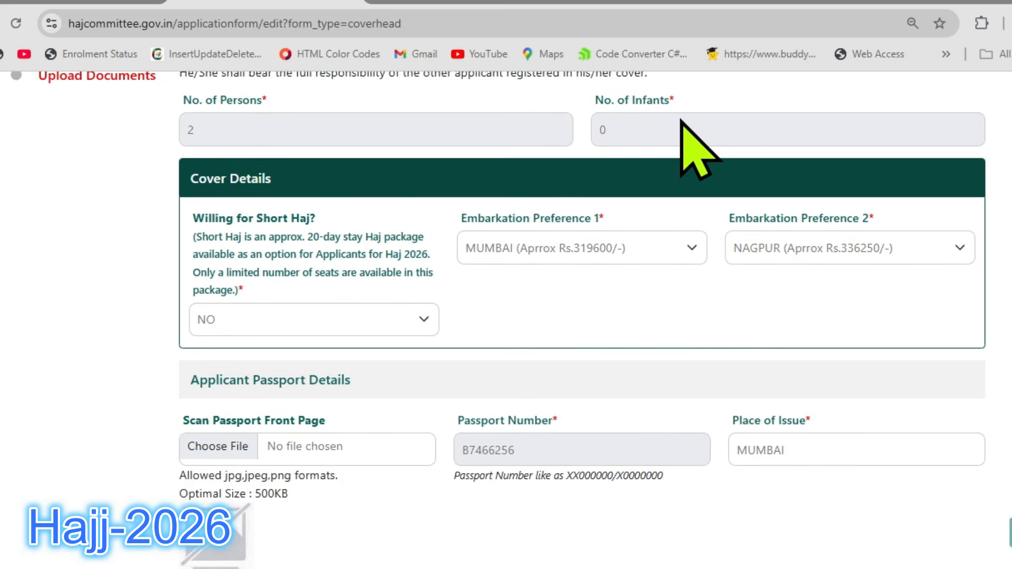
Set Willing for Short Haj to YES, read the Short Haj instructions including the higher-cost point, and dismiss them.
scroll(679, 127, down, 2)
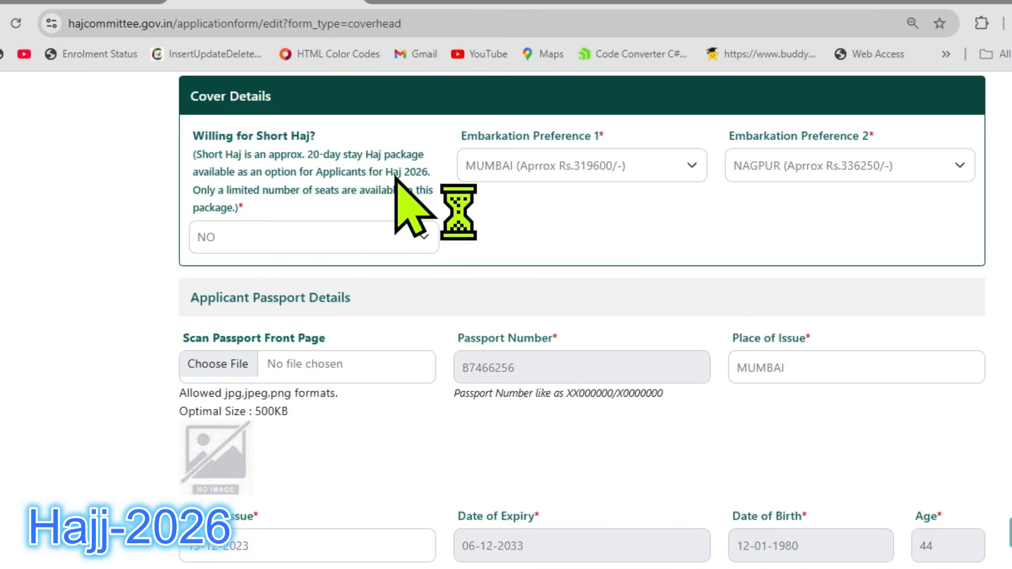
click(425, 244)
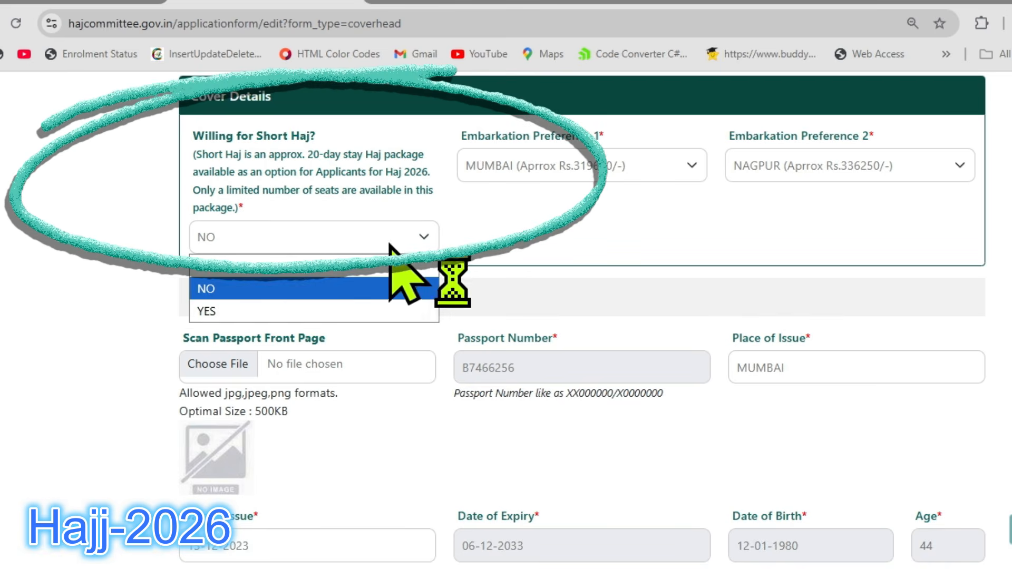
click(264, 311)
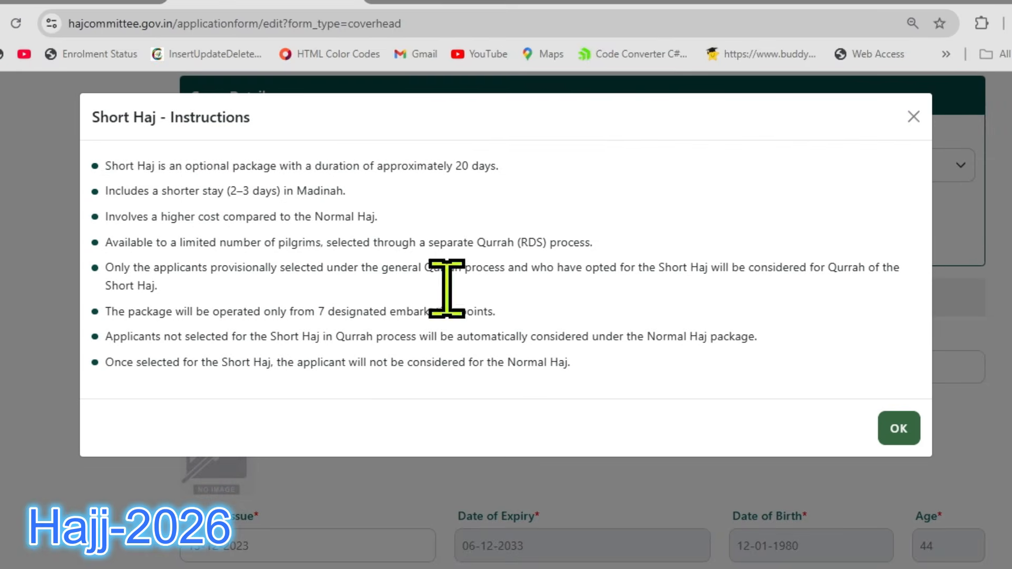
drag(90, 122, 275, 126)
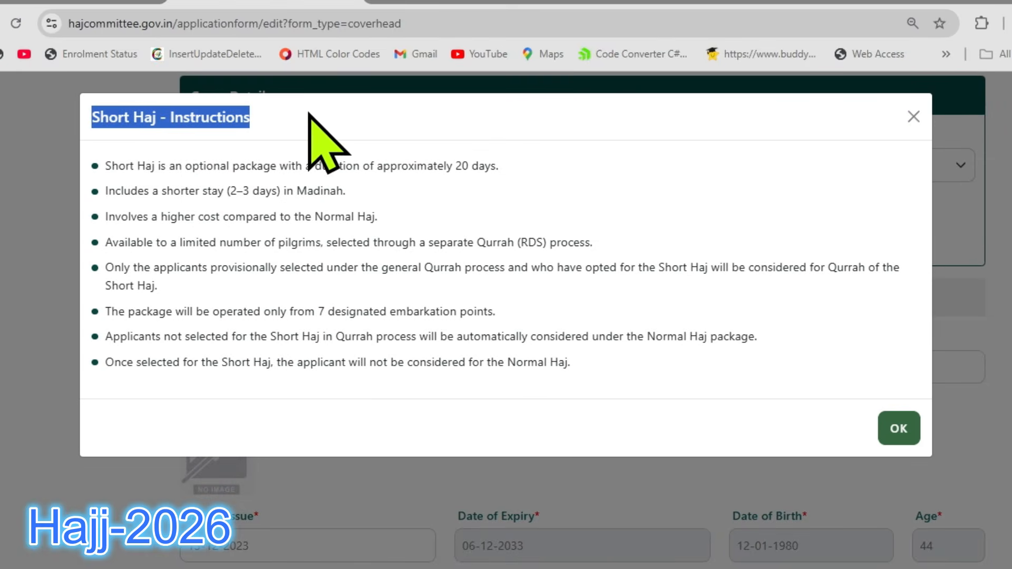
click(354, 122)
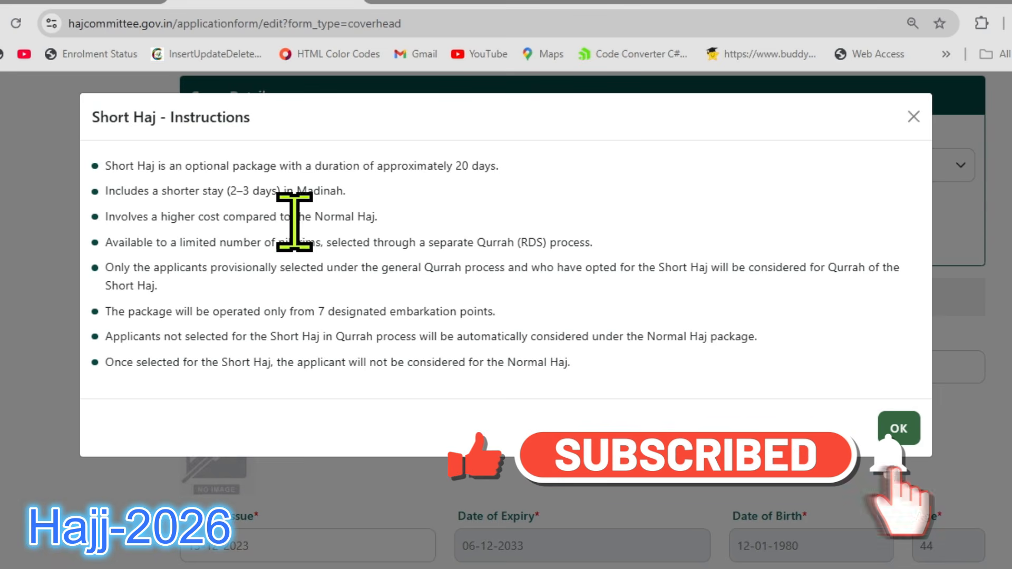
drag(105, 216, 388, 219)
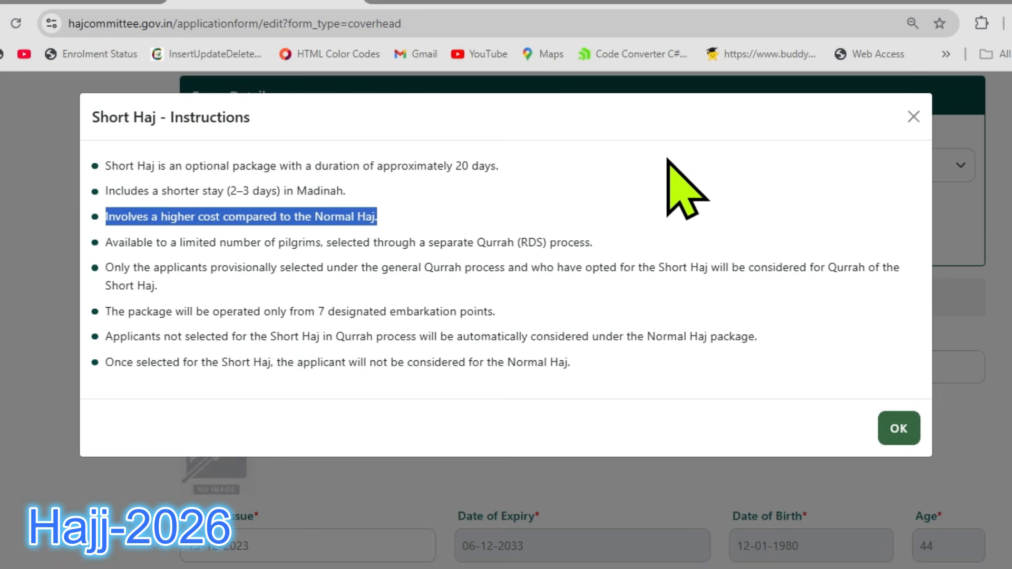
click(501, 260)
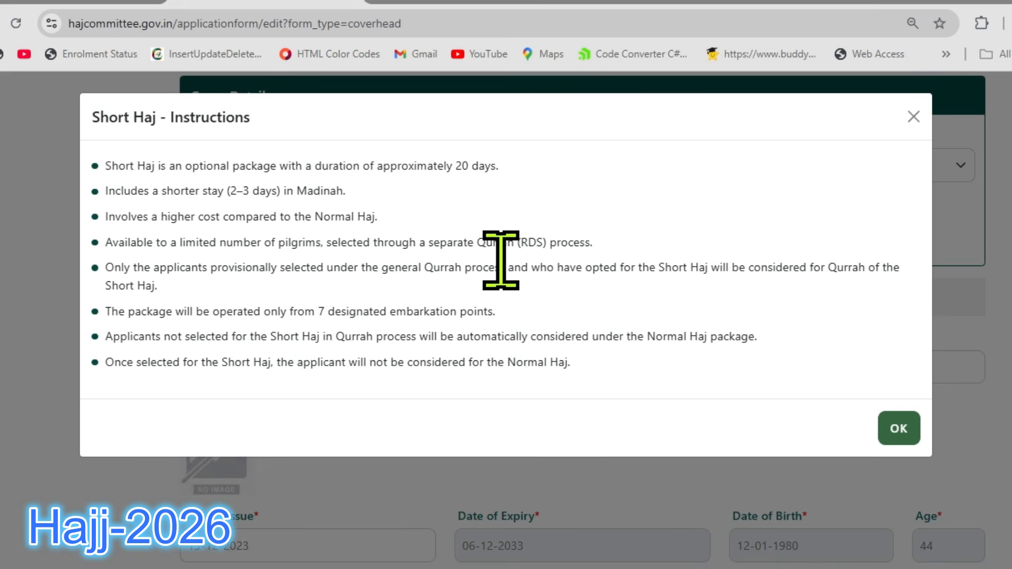
click(908, 129)
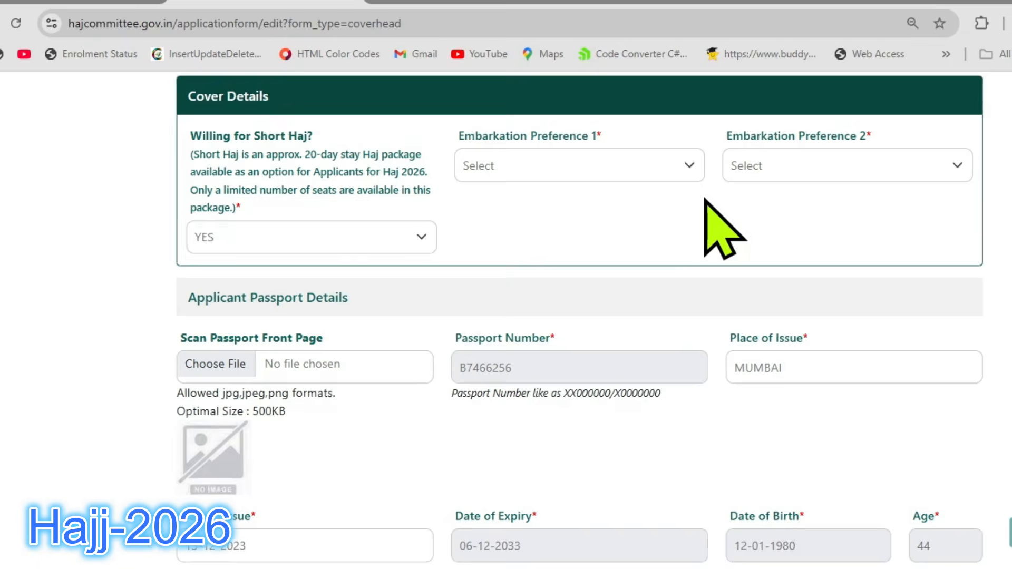
Set Willing for Short Haj to NO and choose MUMBAI as Embarkation Preference 1.
click(313, 245)
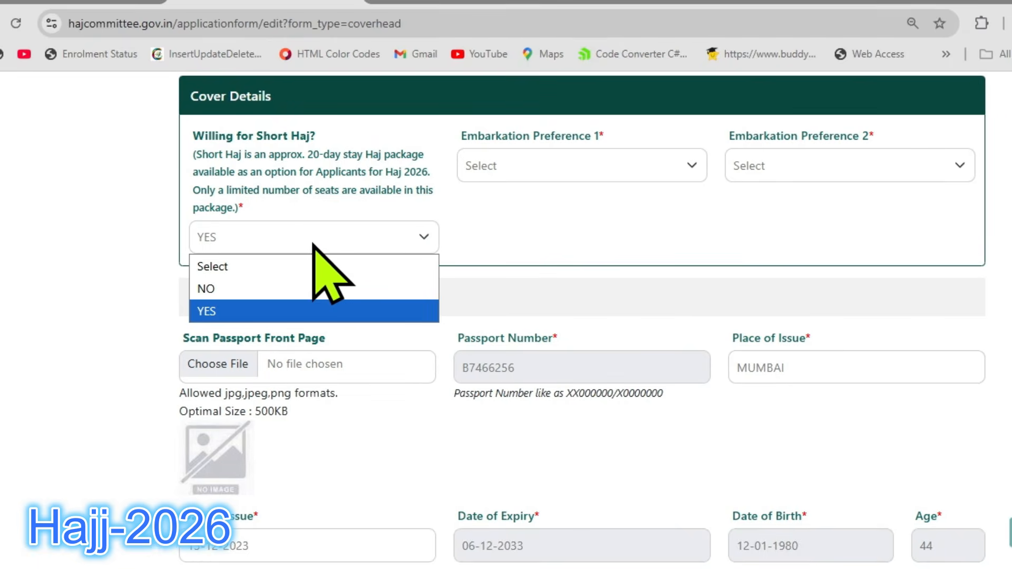
click(269, 288)
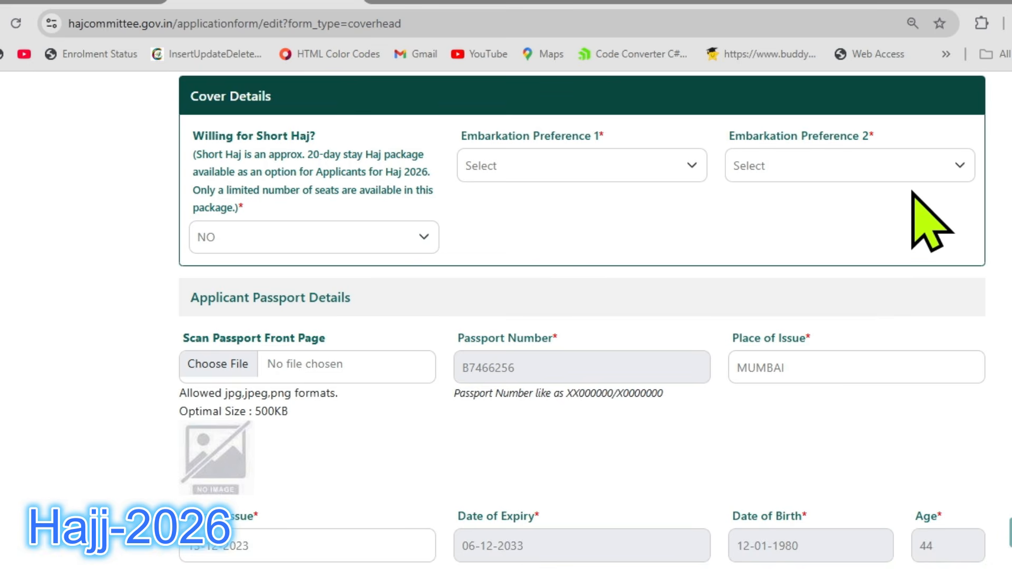
click(667, 171)
scroll(580, 412, down, 1)
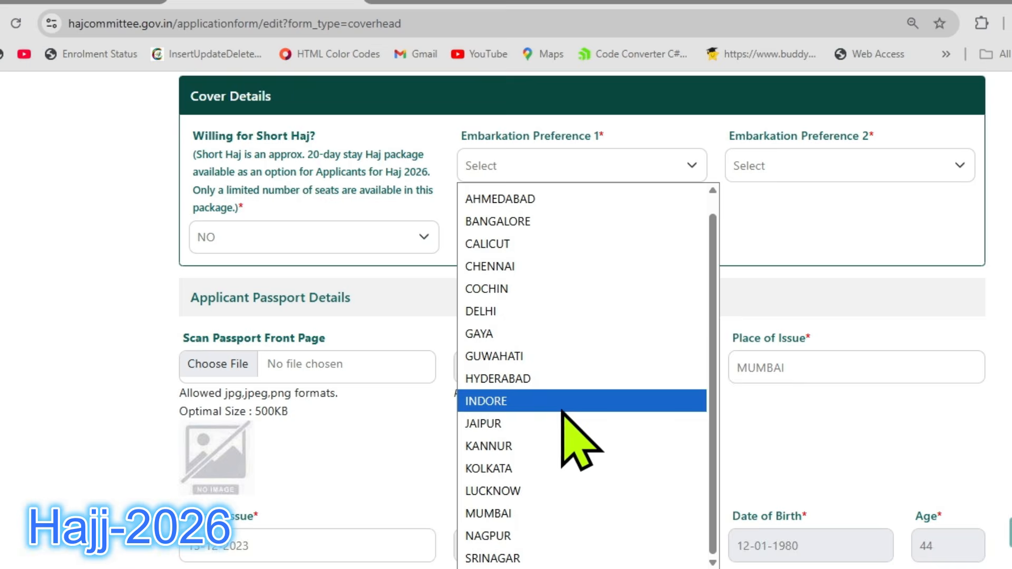
click(536, 513)
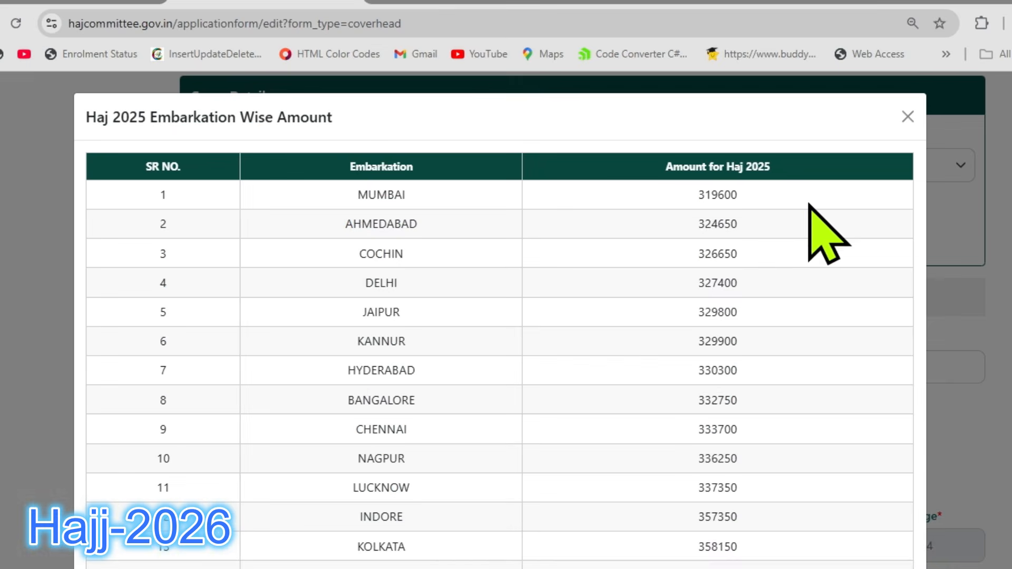
Review the Haj 2025 embarkation-wise amounts for all embarkation points and close the table.
scroll(767, 187, down, 1)
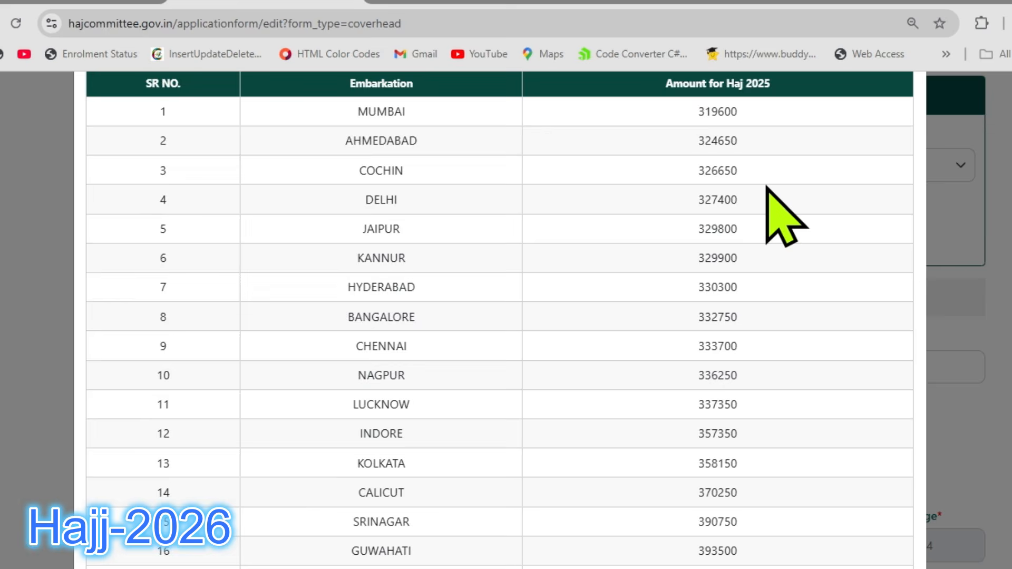
scroll(767, 188, down, 2)
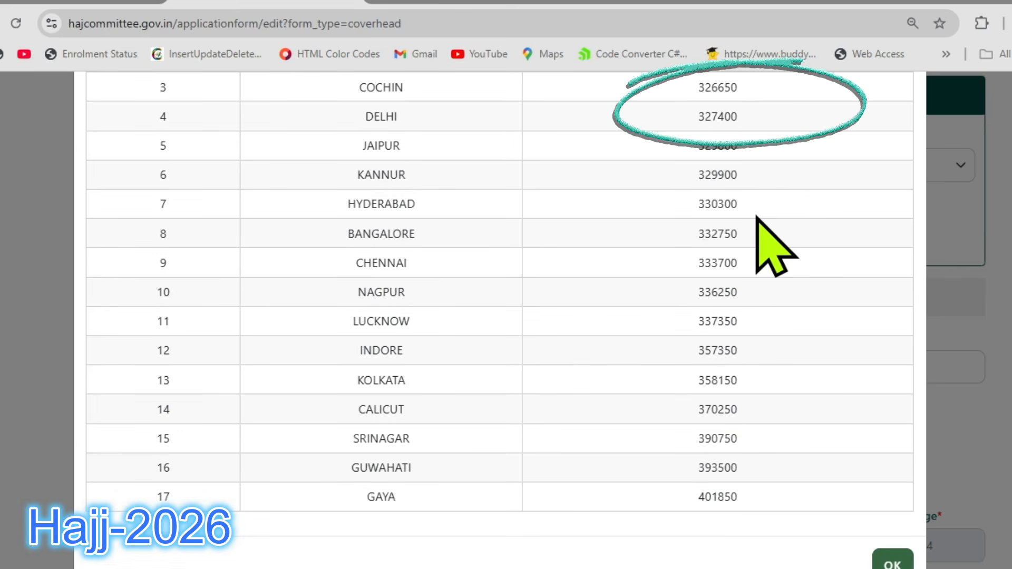
scroll(754, 217, up, 2)
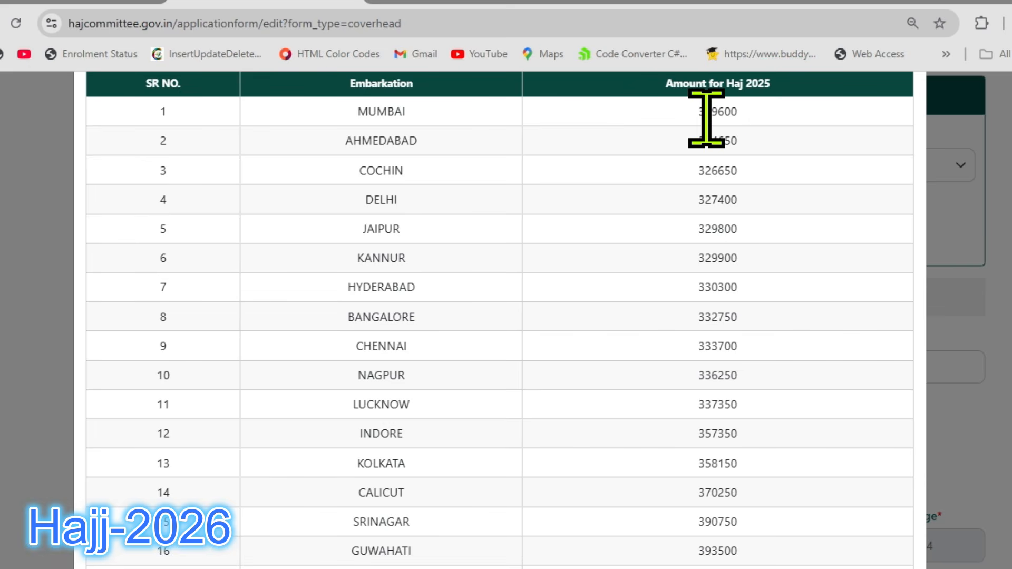
scroll(771, 254, up, 2)
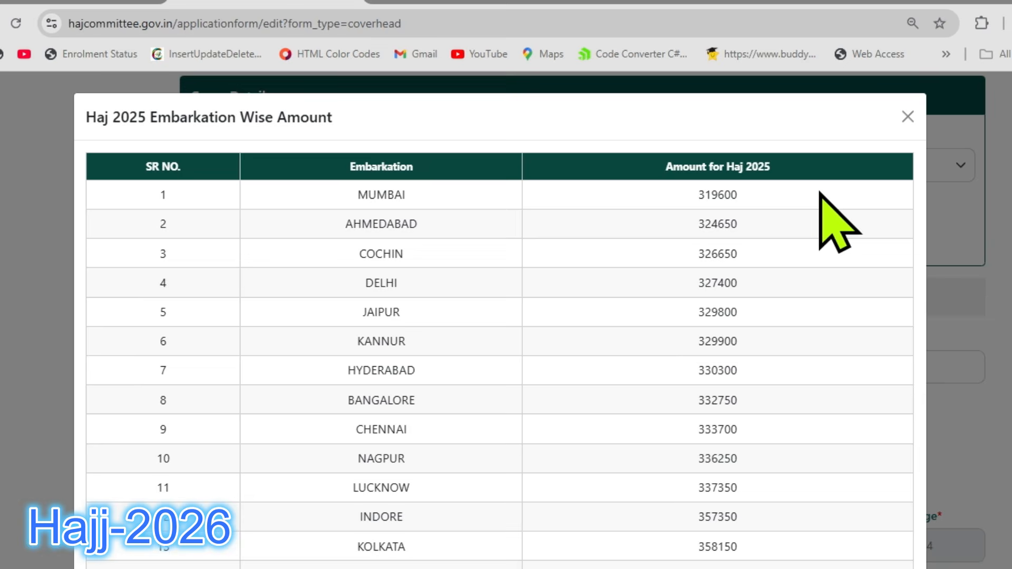
click(908, 116)
Choose NAGPUR as Embarkation Preference 2 in the Cover Details.
click(852, 168)
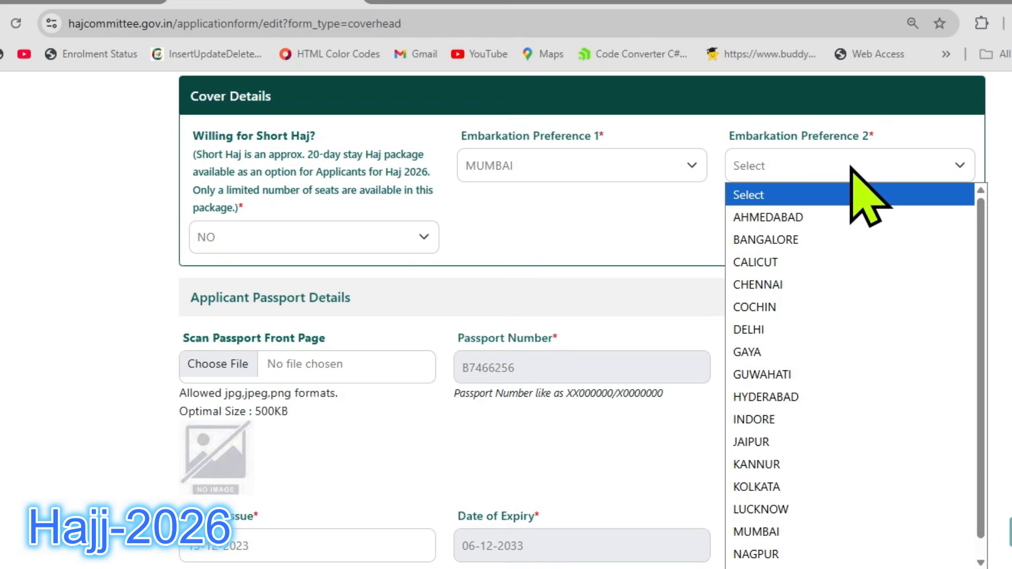
scroll(836, 316, down, 1)
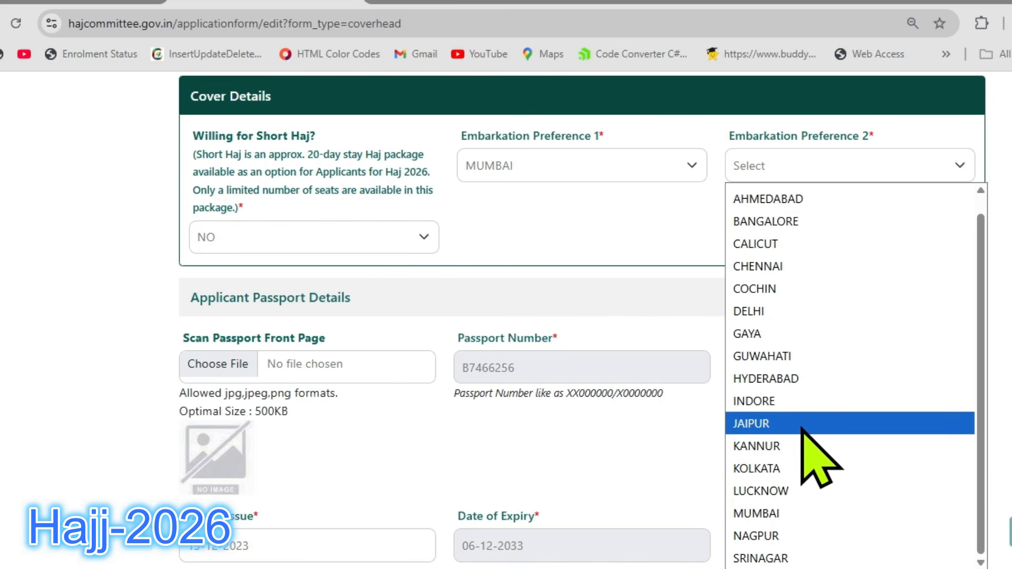
click(785, 549)
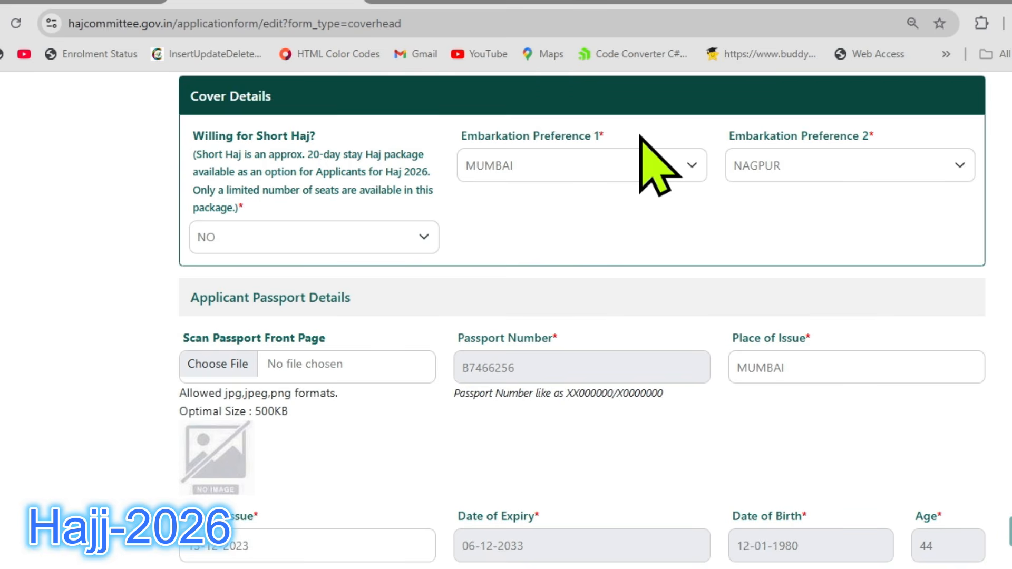
Examine the allowed file formats and optimal file size for the passport front page scan.
scroll(651, 153, down, 3)
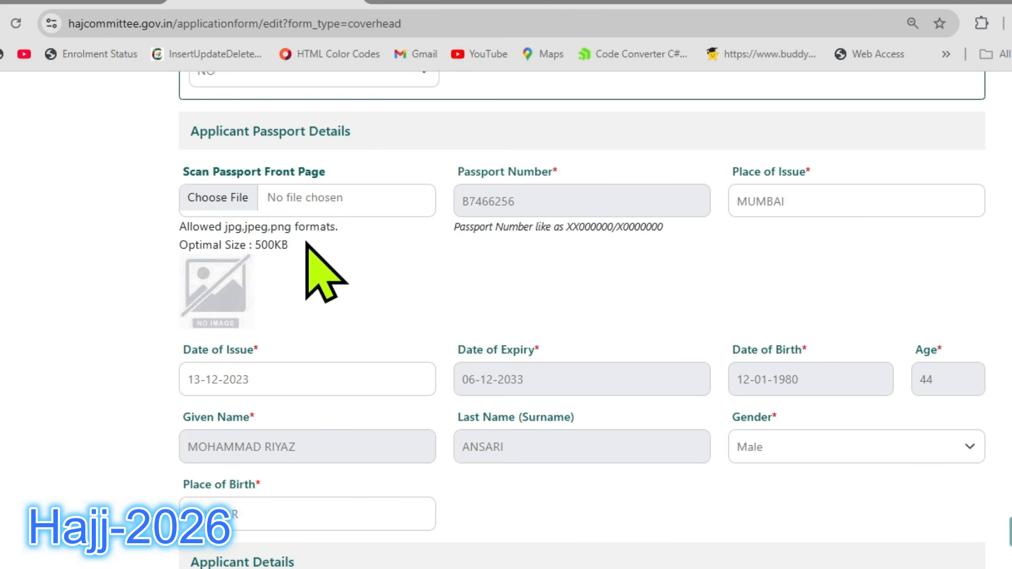
drag(179, 224, 343, 234)
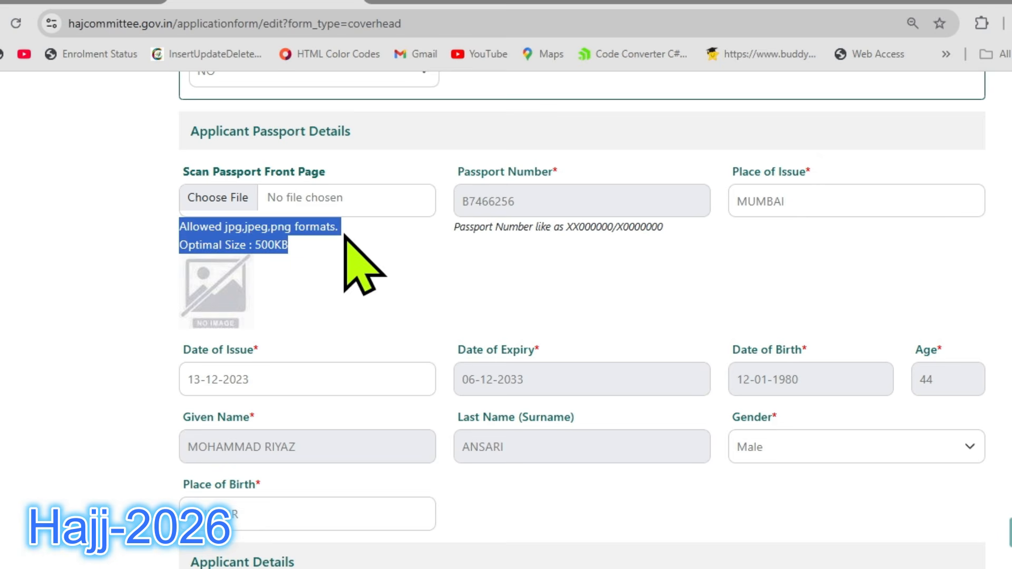
click(293, 258)
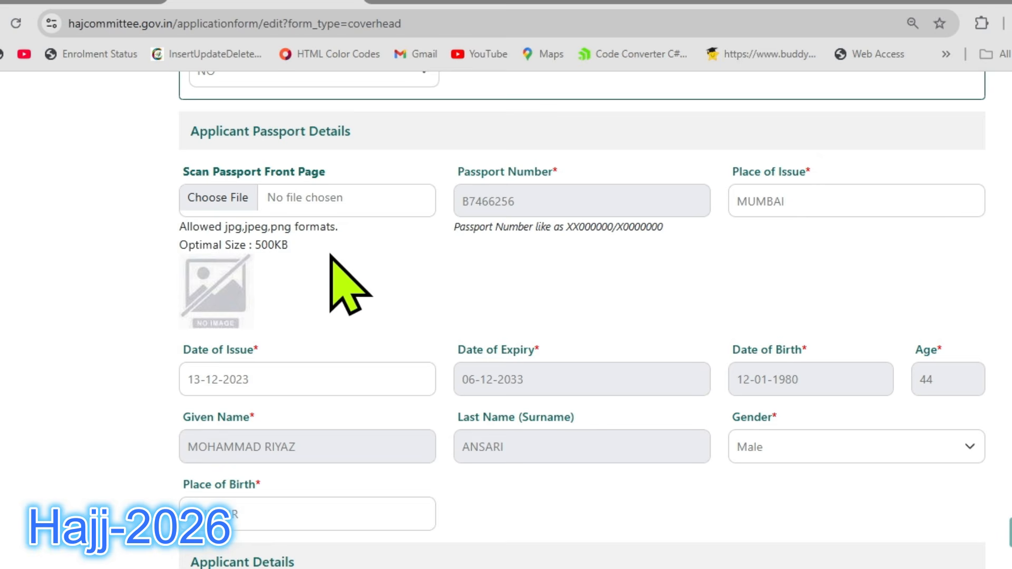
double_click(261, 245)
click(313, 249)
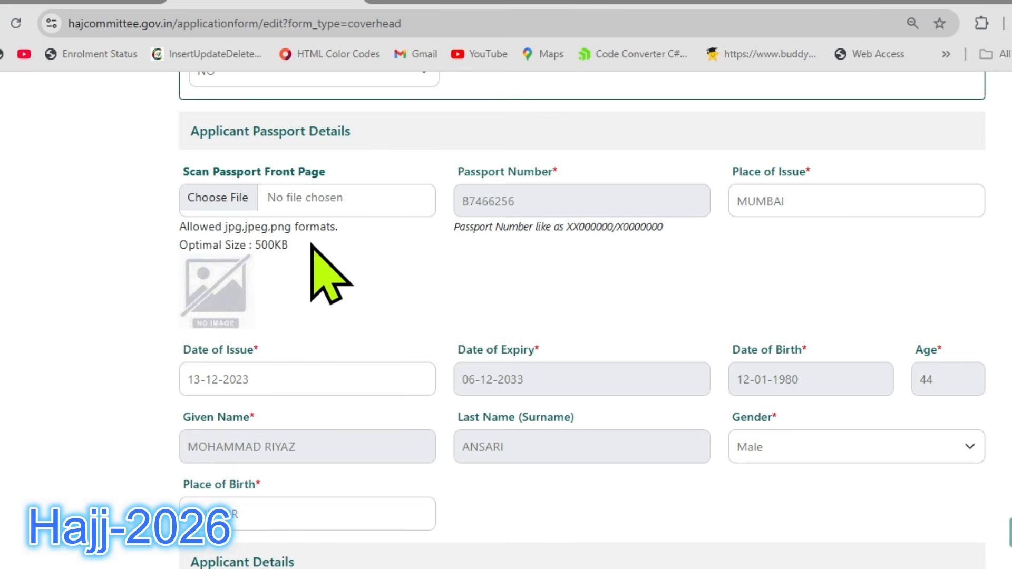
Search Google for "image size reducer" and open the Reduce Images website.
click(675, 4)
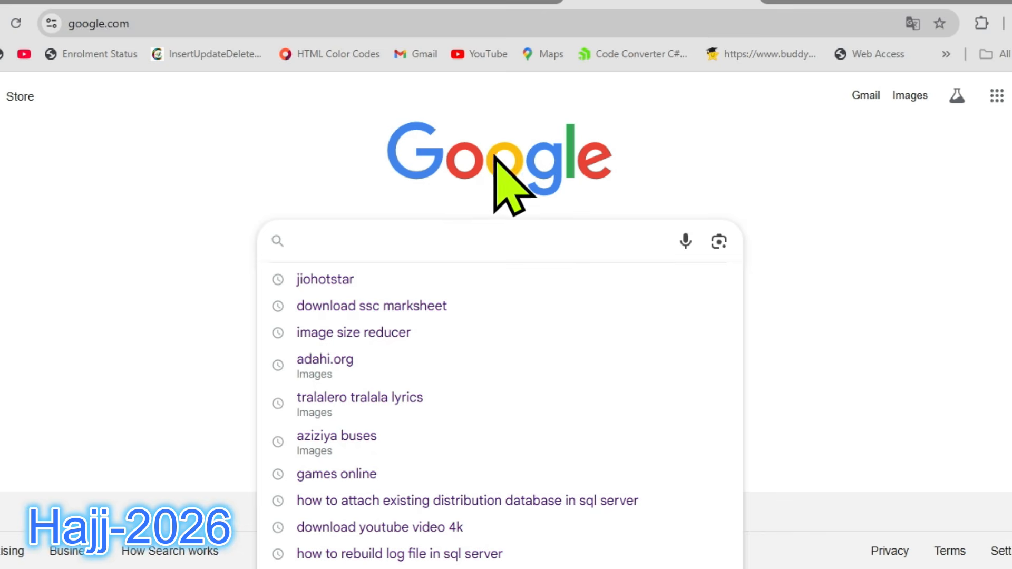
click(324, 191)
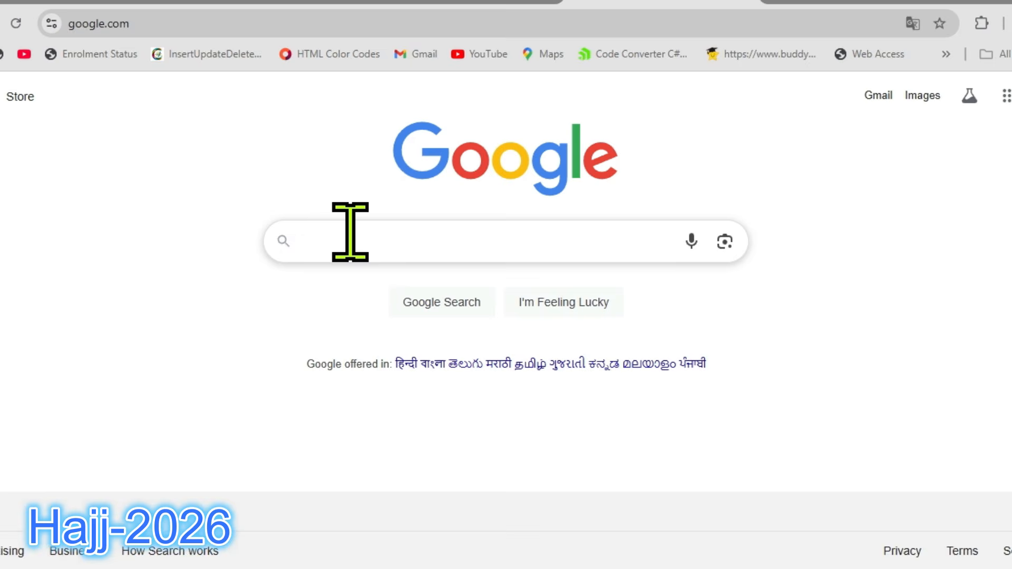
click(350, 232)
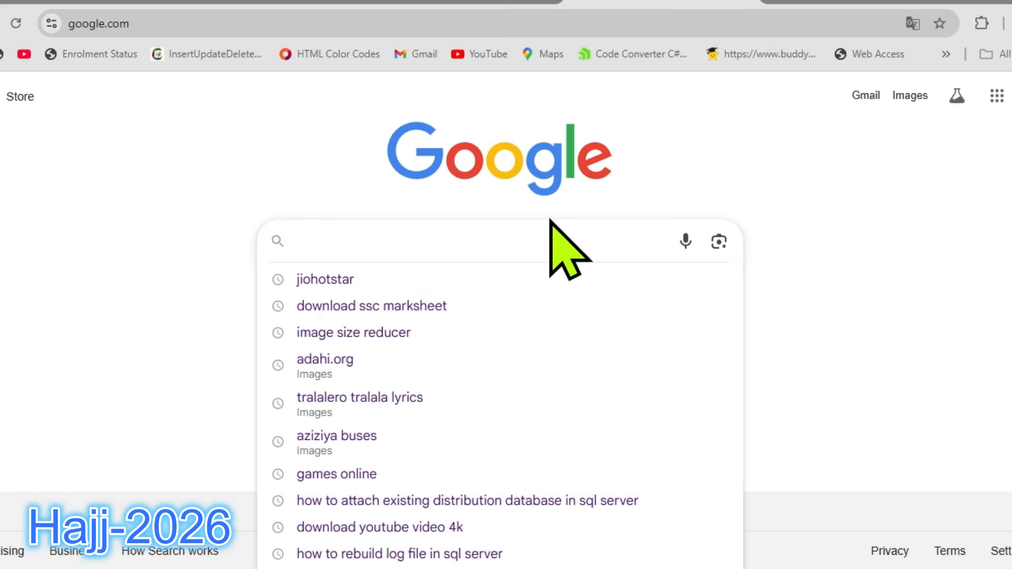
text(iam)
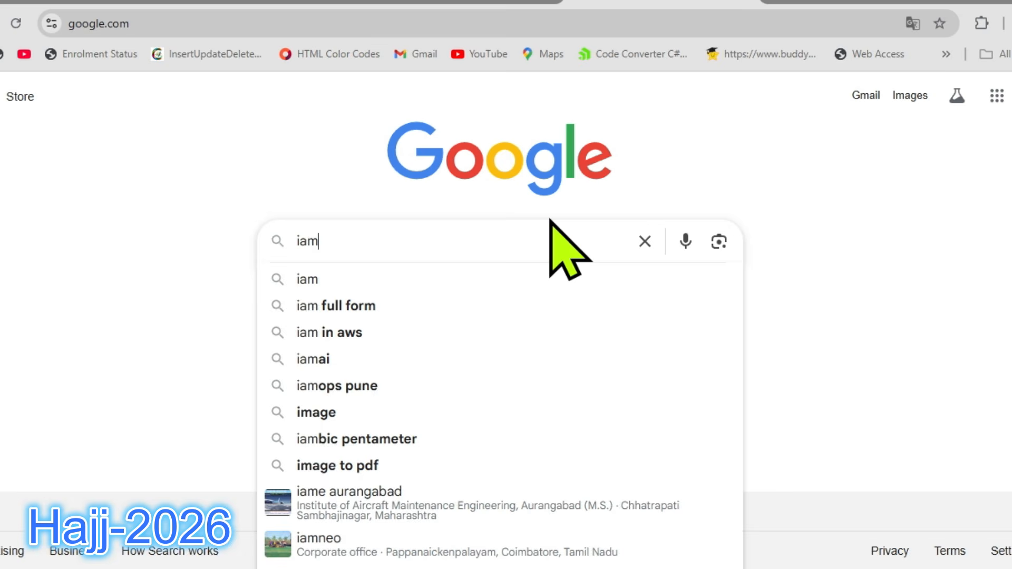
key(BackSpace)
key(BackSpace)
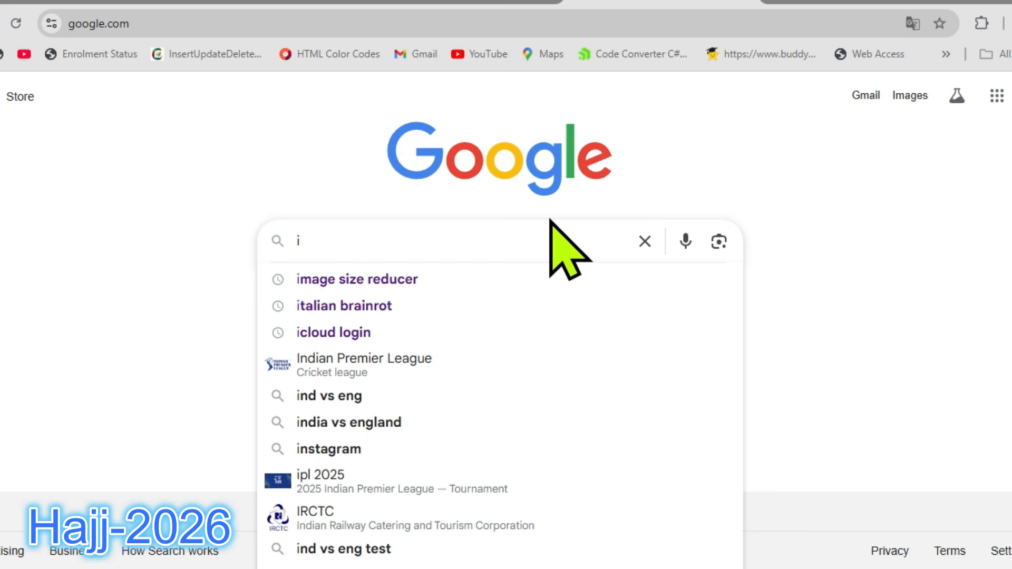
click(405, 283)
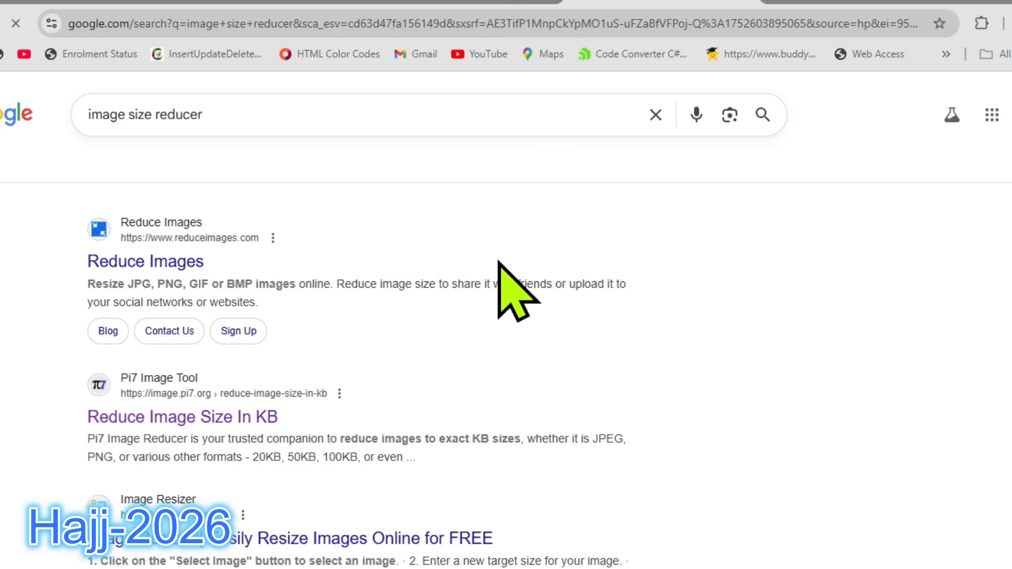
click(166, 262)
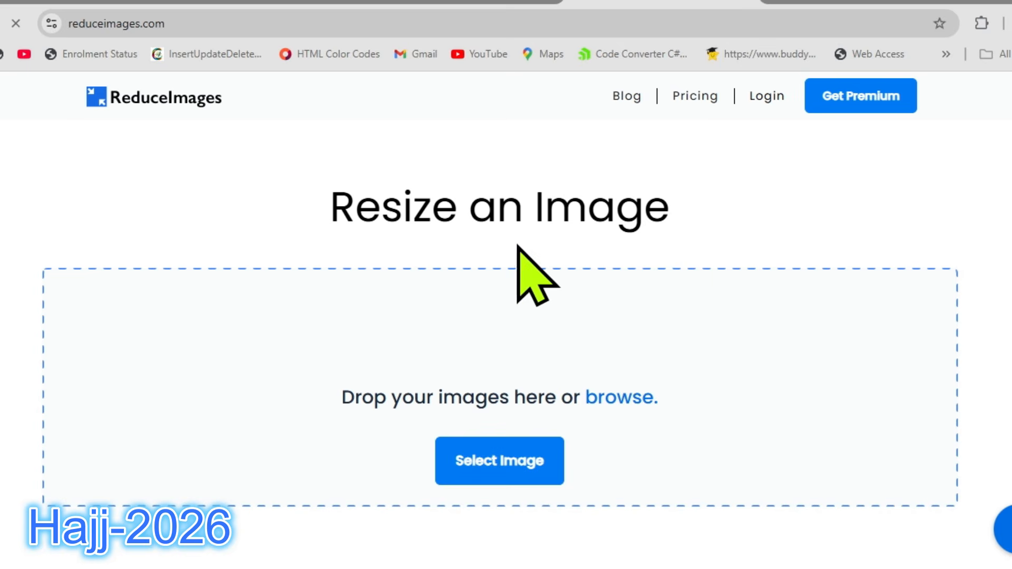
Load the Passport1 photo with the dark background from the HajjDoc2024 folder into the image resizer.
click(648, 370)
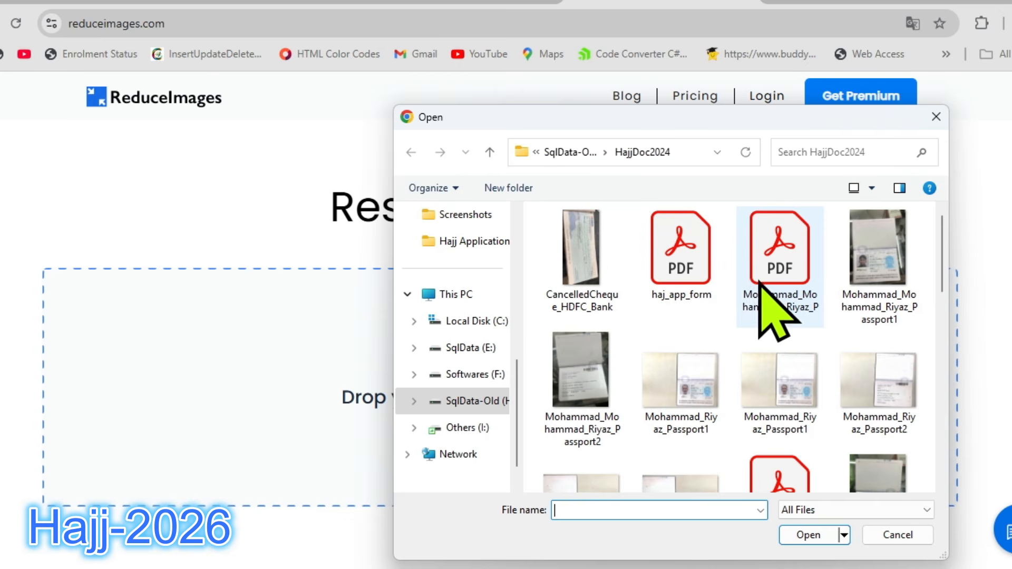
click(628, 298)
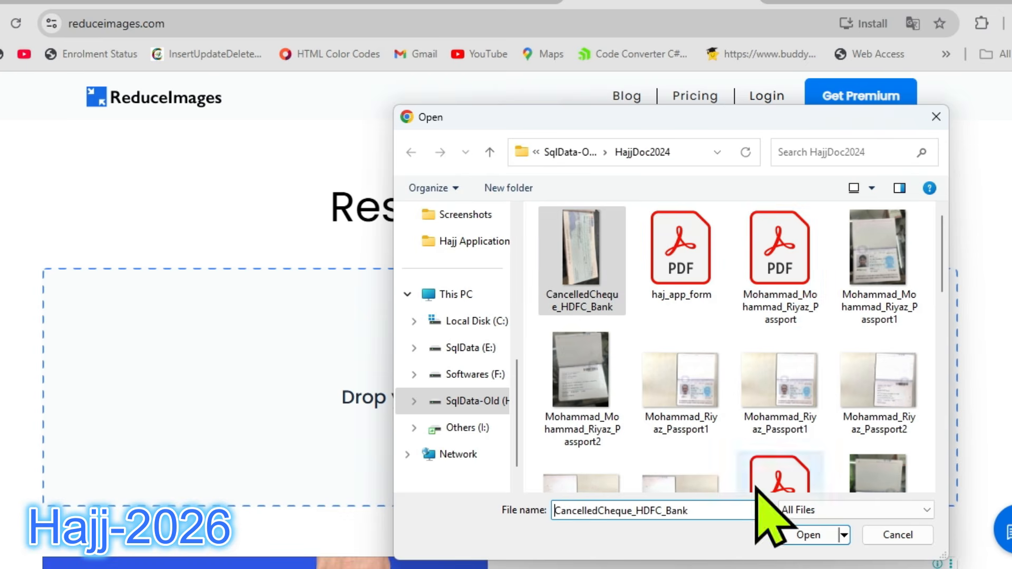
click(888, 332)
click(823, 535)
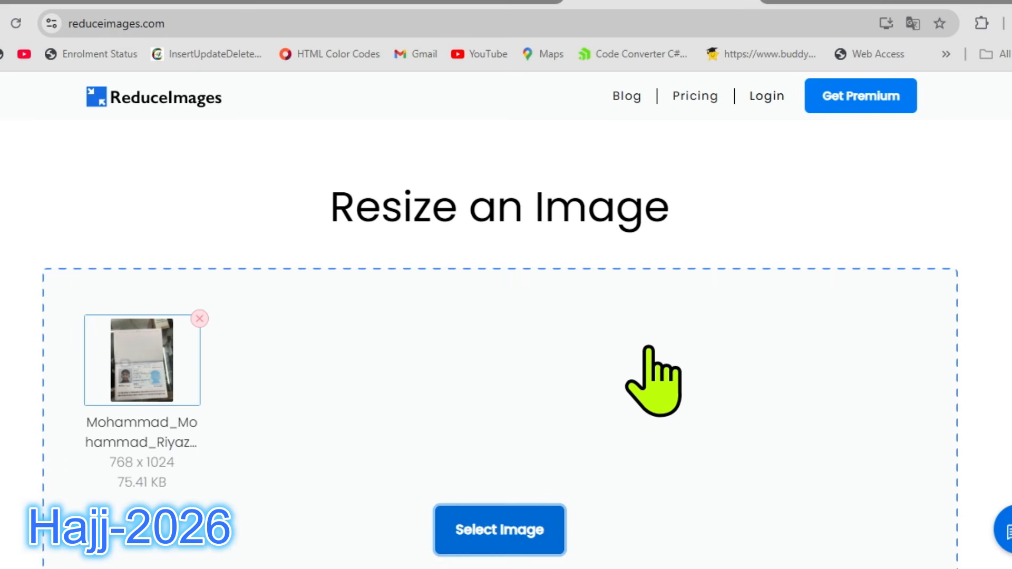
Set the output format to PNG and resize the passport image.
scroll(656, 373, down, 2)
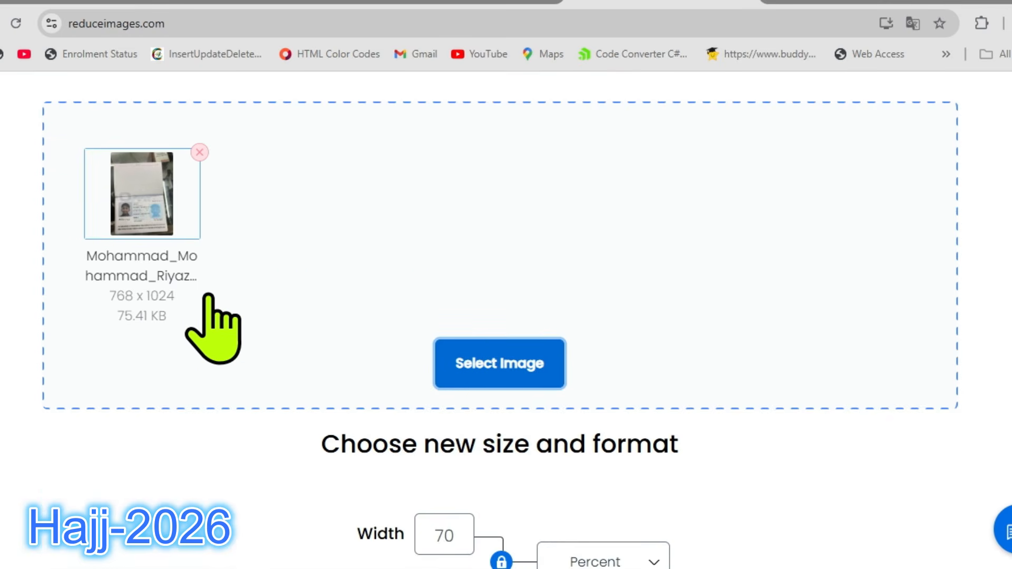
scroll(585, 417, down, 2)
scroll(612, 495, down, 2)
scroll(580, 453, down, 1)
scroll(474, 432, down, 2)
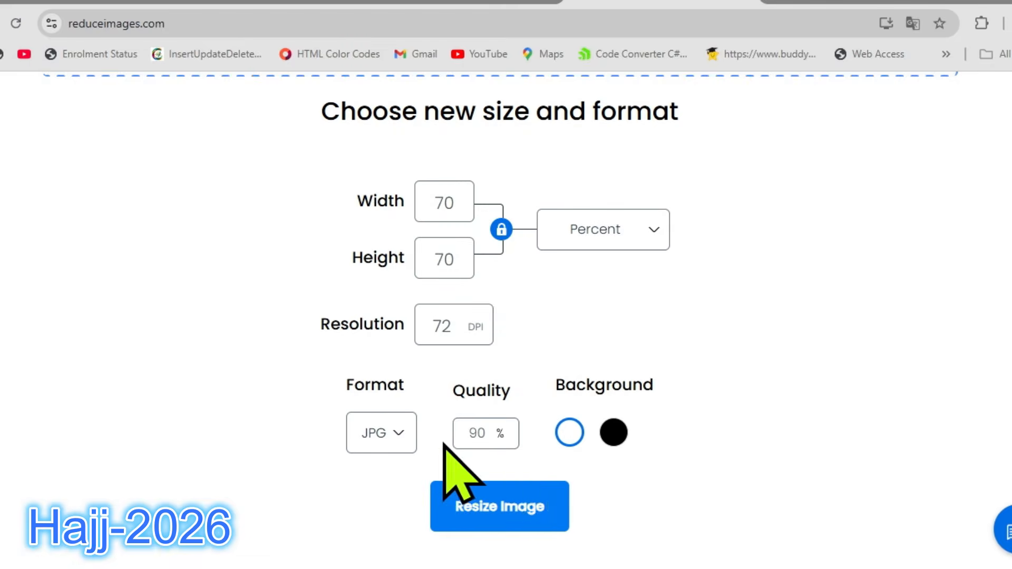
click(406, 435)
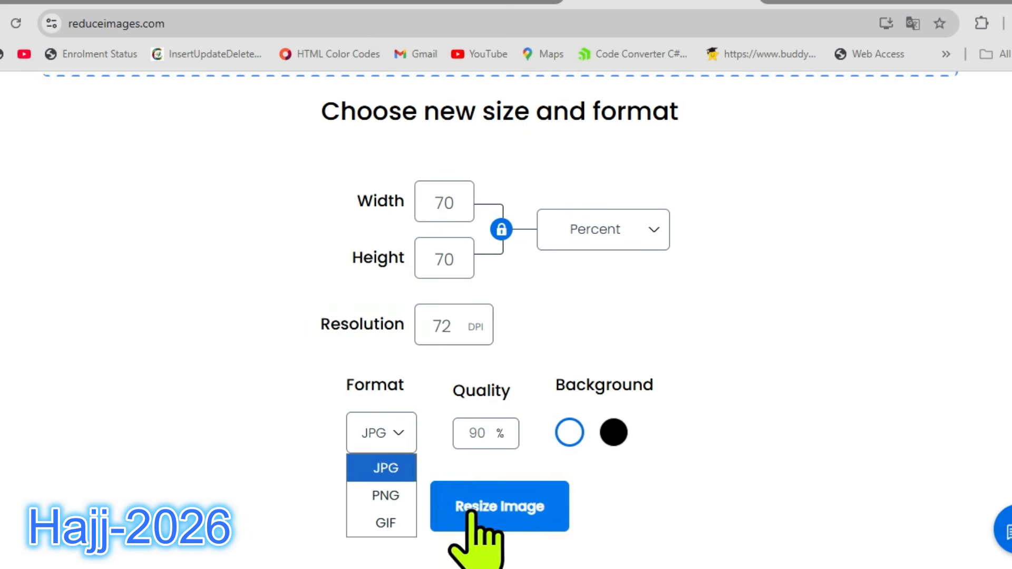
click(399, 497)
scroll(594, 403, down, 2)
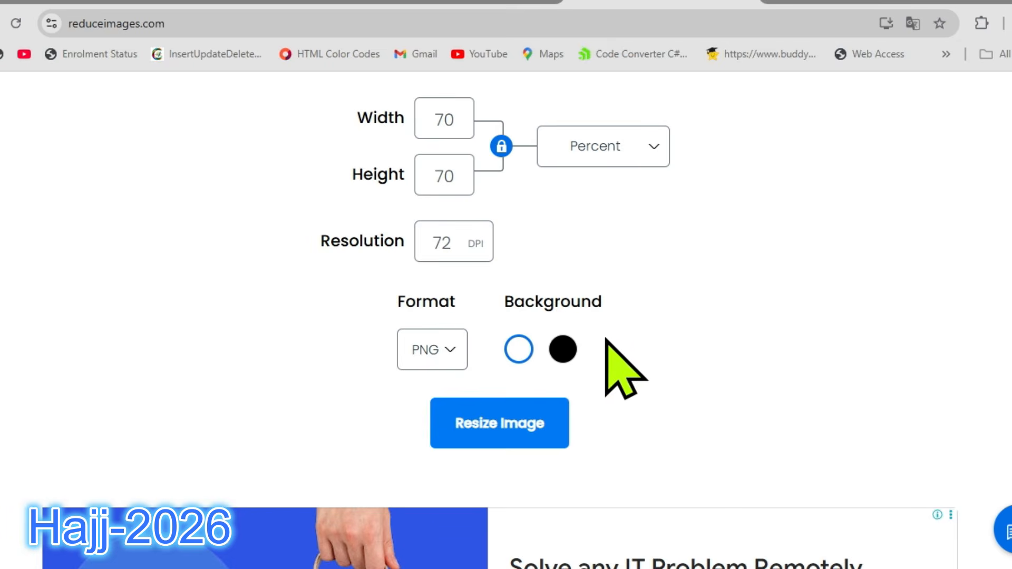
click(535, 419)
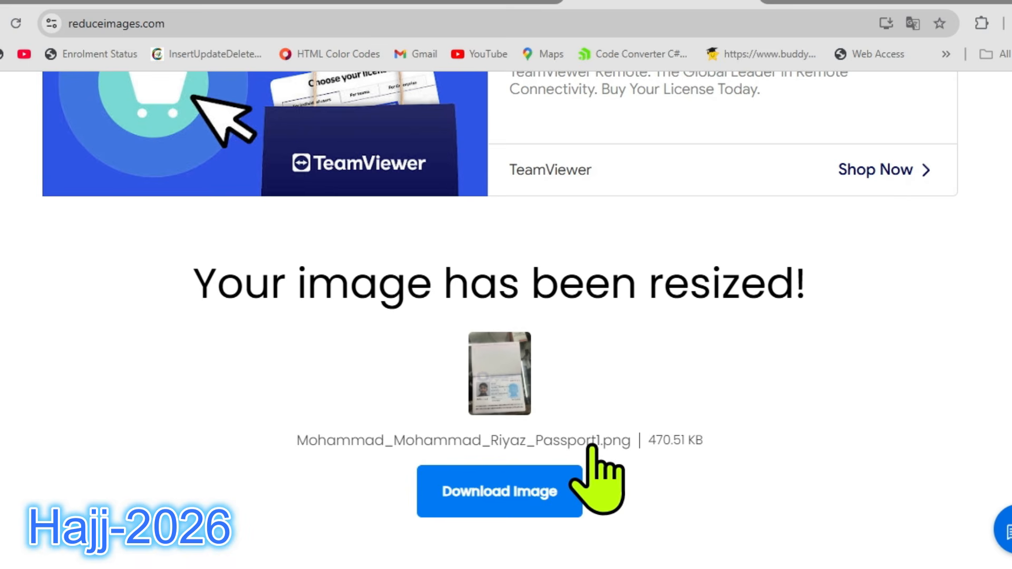
Download the resized passport PNG and show it in the Downloads folder.
click(583, 467)
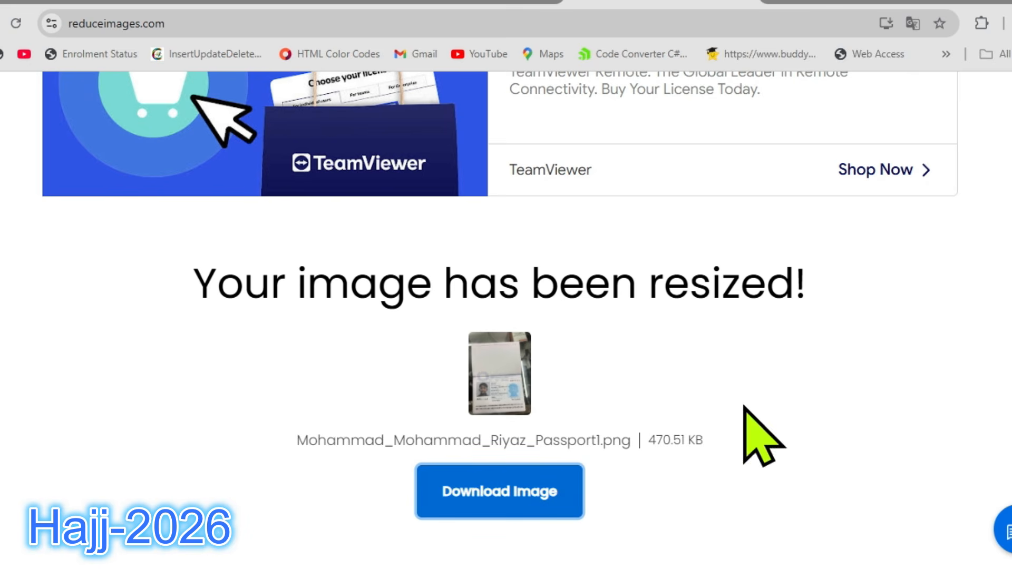
click(952, 65)
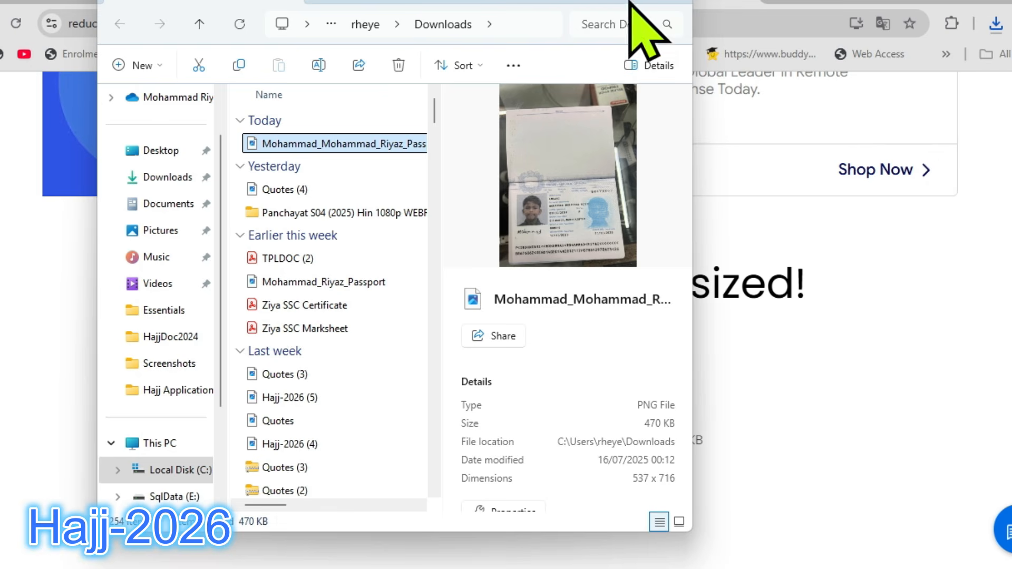
click(770, 216)
Return to the Haj application form and upload the passport JPEG from Downloads as the Scan Passport Front Page.
click(311, 3)
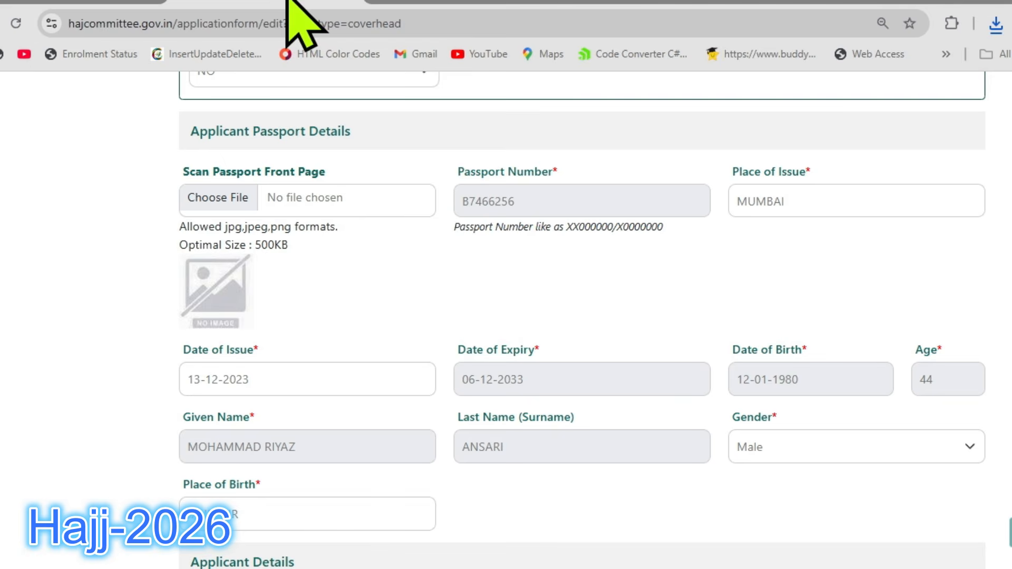
click(223, 200)
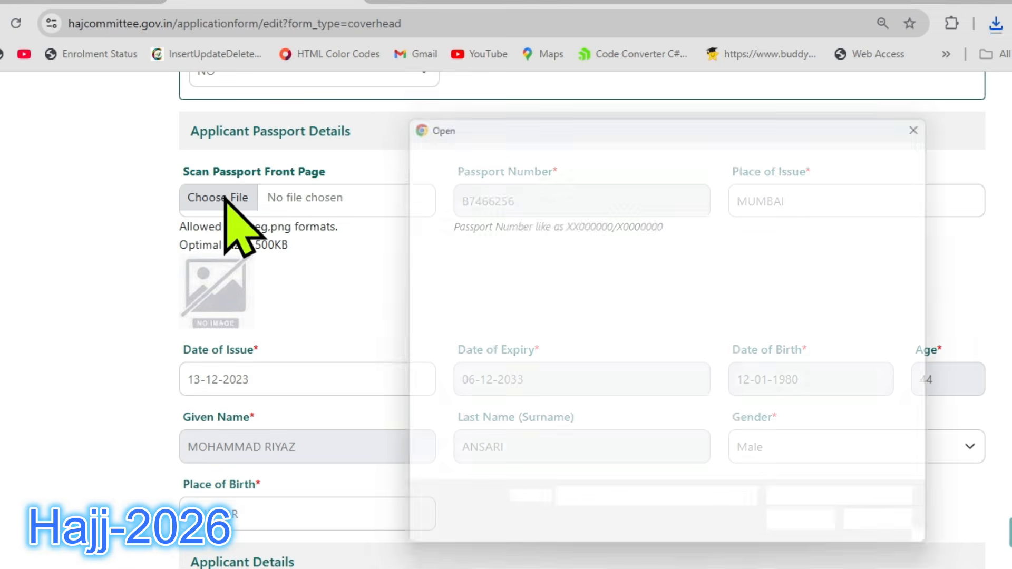
scroll(832, 285, down, 1)
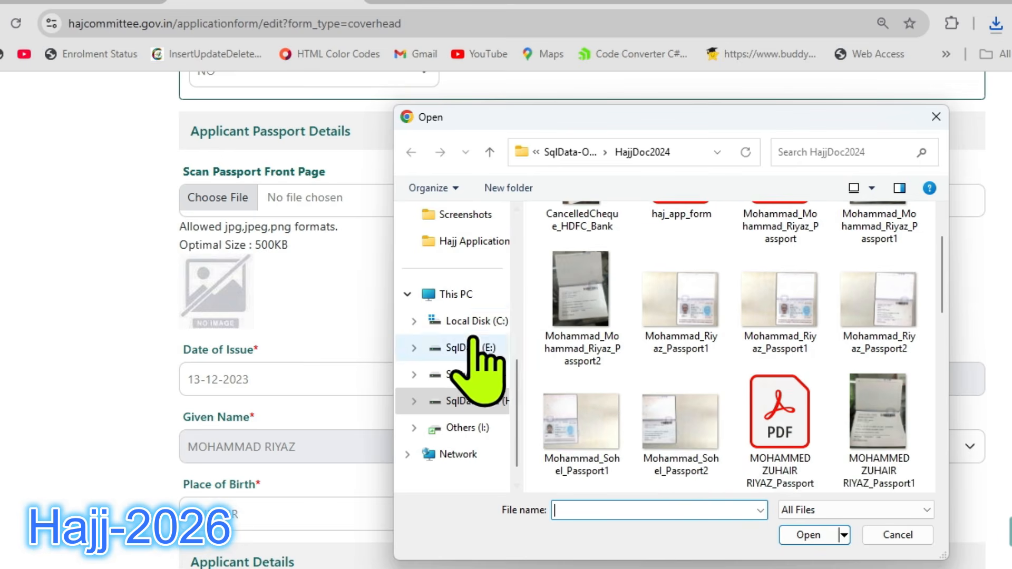
scroll(475, 287, up, 3)
click(473, 268)
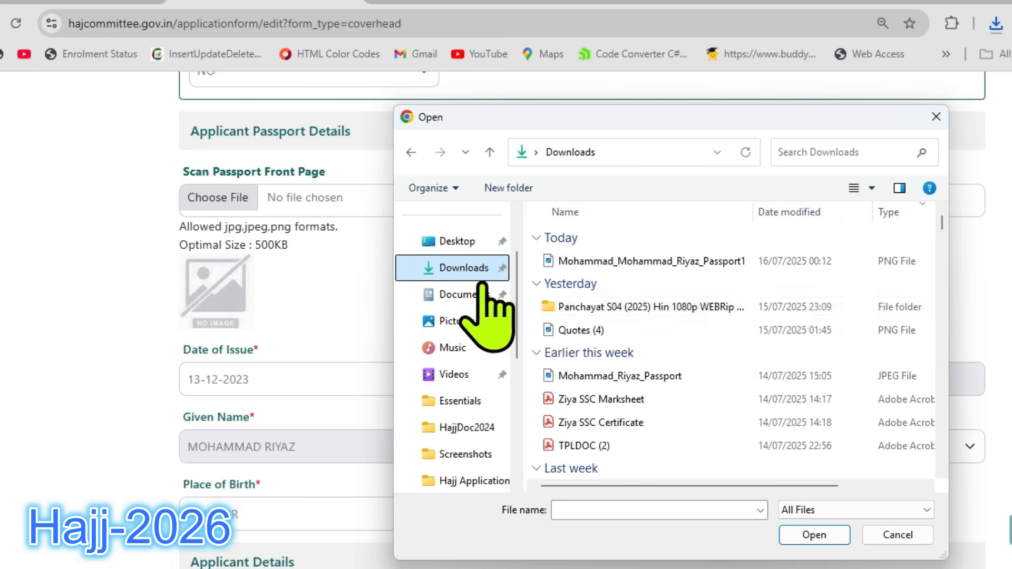
click(681, 261)
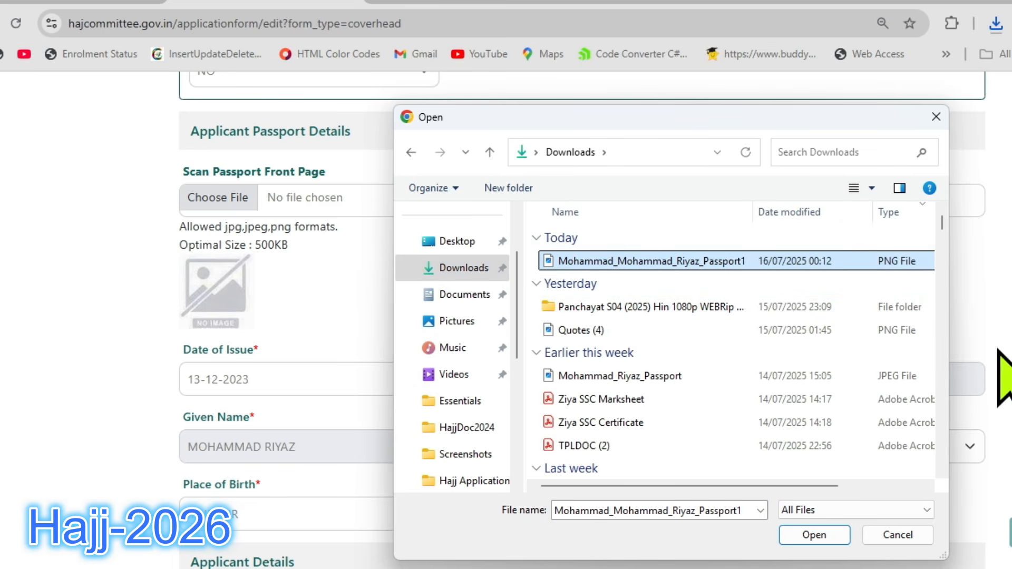
click(685, 376)
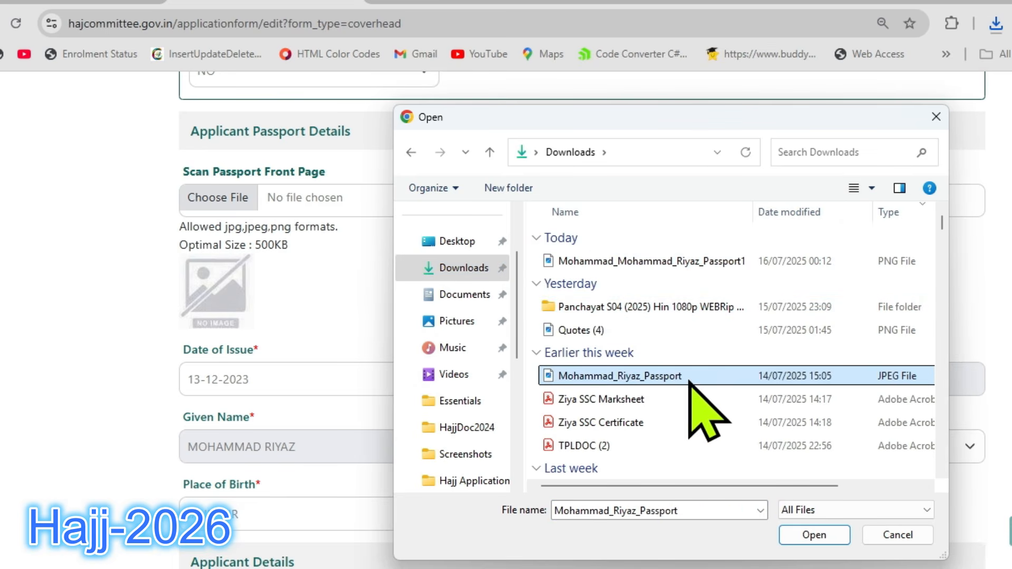
click(812, 534)
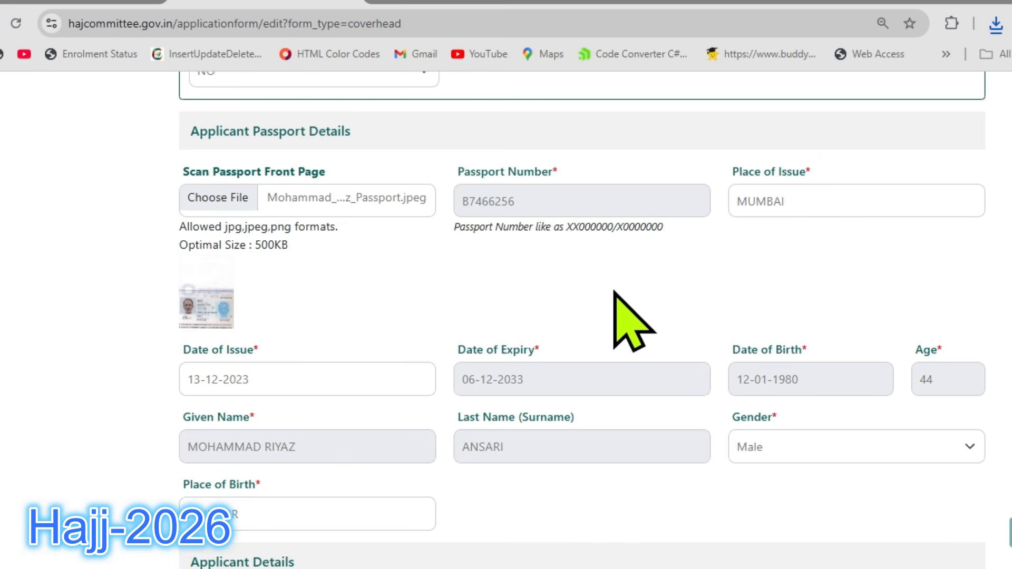
Check the Date of Issue in the passport details and choose Male as the Gender.
scroll(601, 337, down, 2)
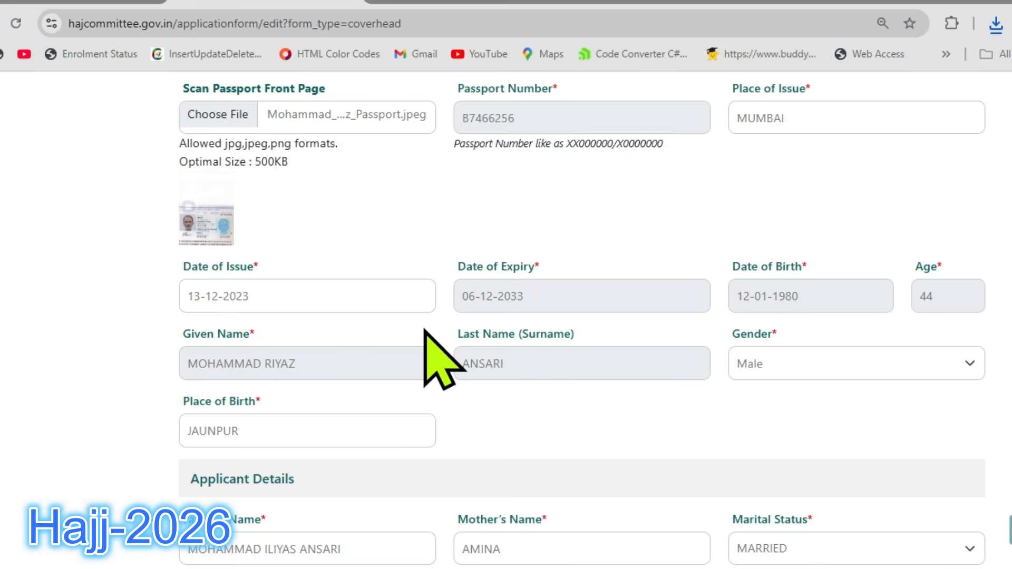
click(319, 290)
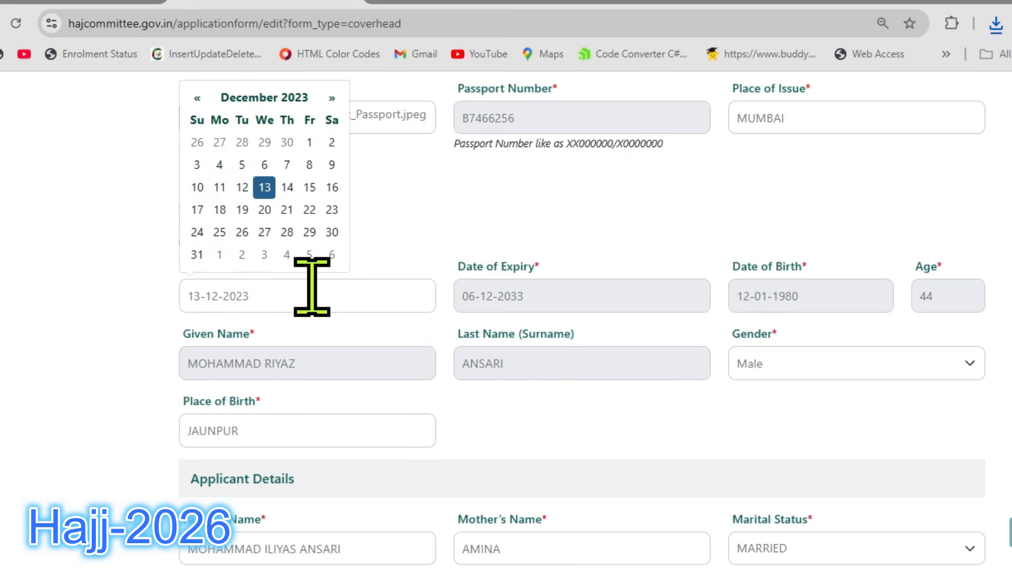
click(174, 306)
scroll(654, 326, down, 2)
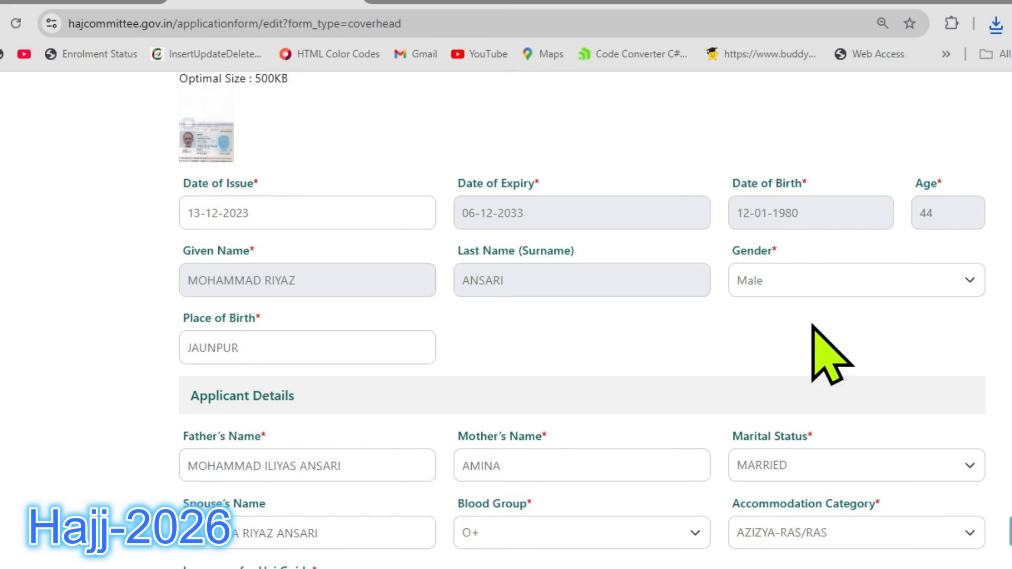
click(804, 275)
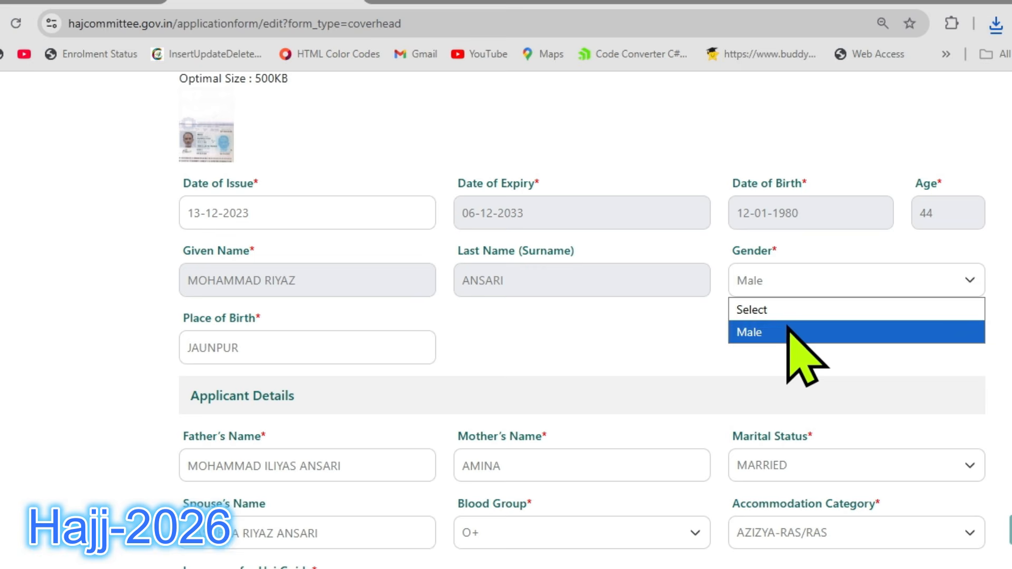
click(807, 336)
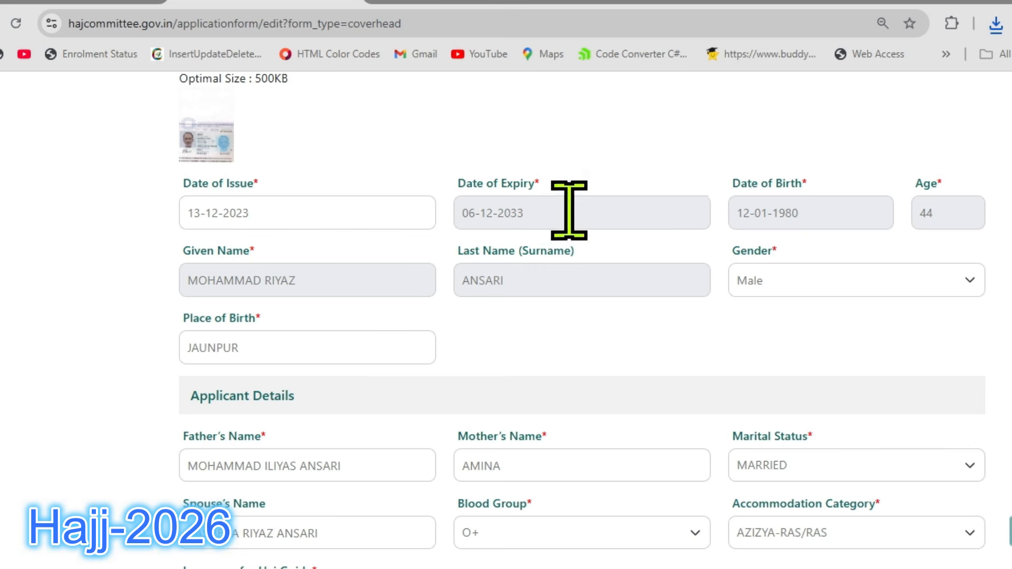
Try to replace the passport front page scan with the two-page Passport1 JPG from the HajjDoc2024 folder.
scroll(701, 230, up, 3)
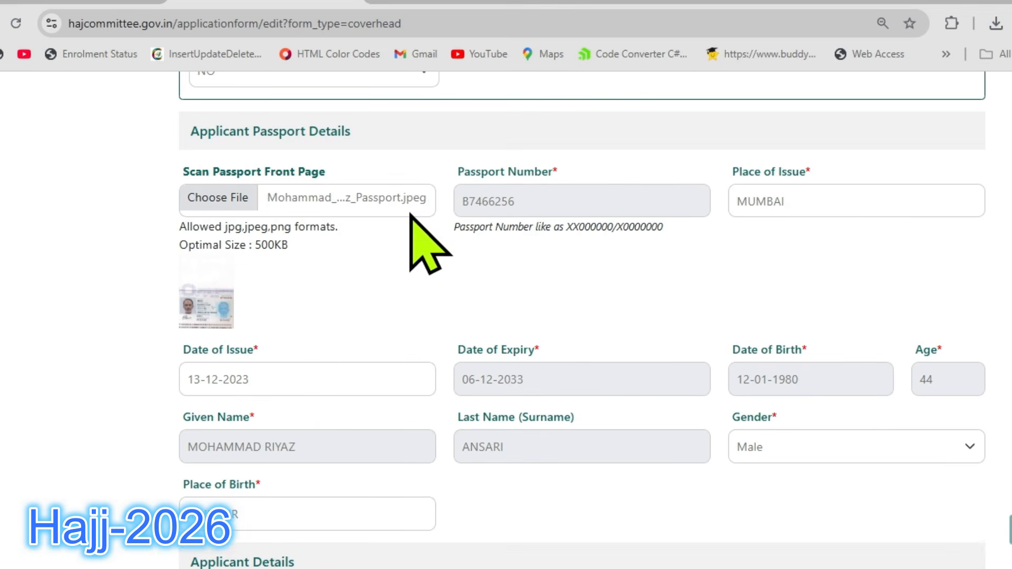
click(410, 213)
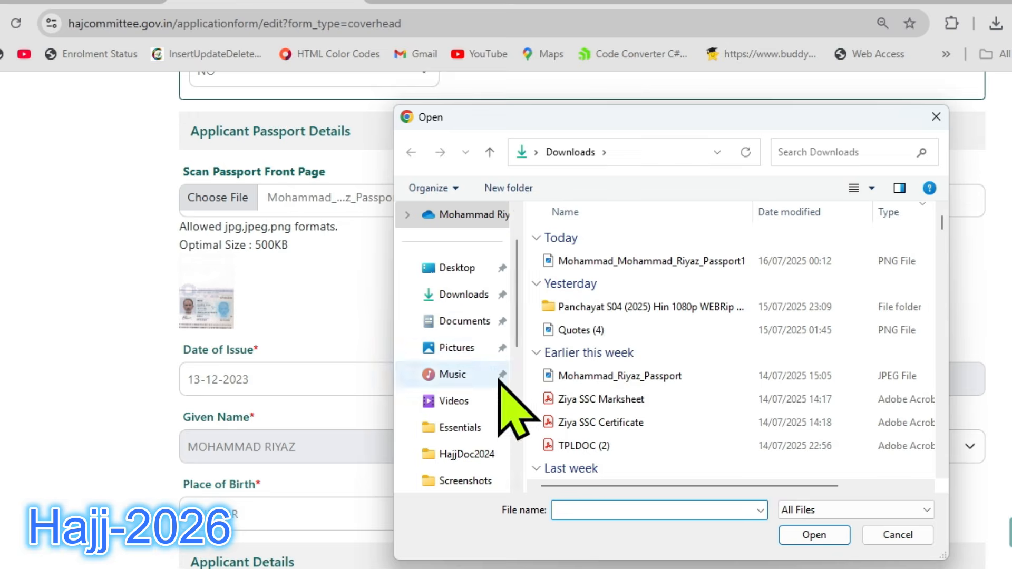
scroll(482, 464, down, 1)
click(467, 427)
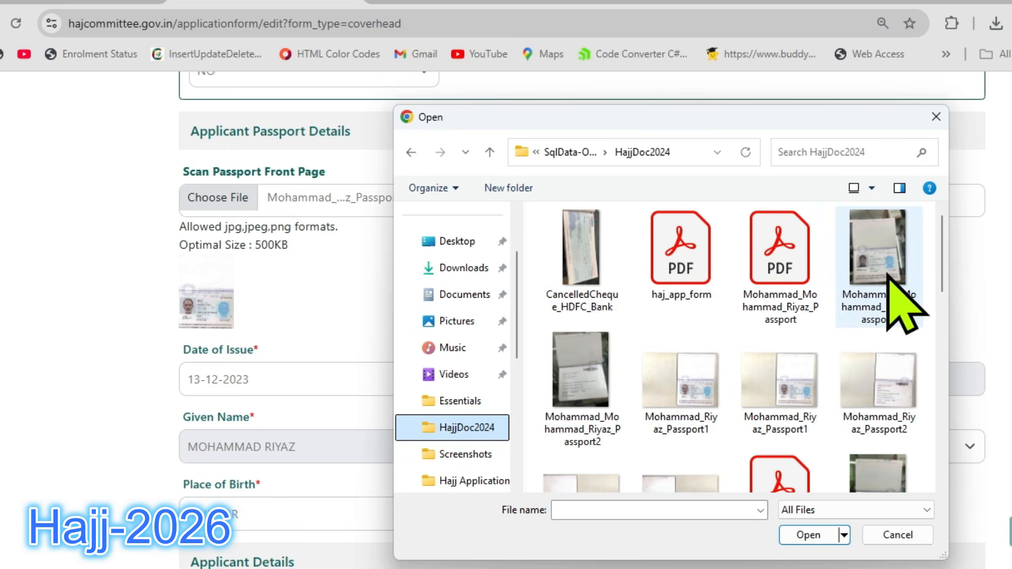
click(670, 372)
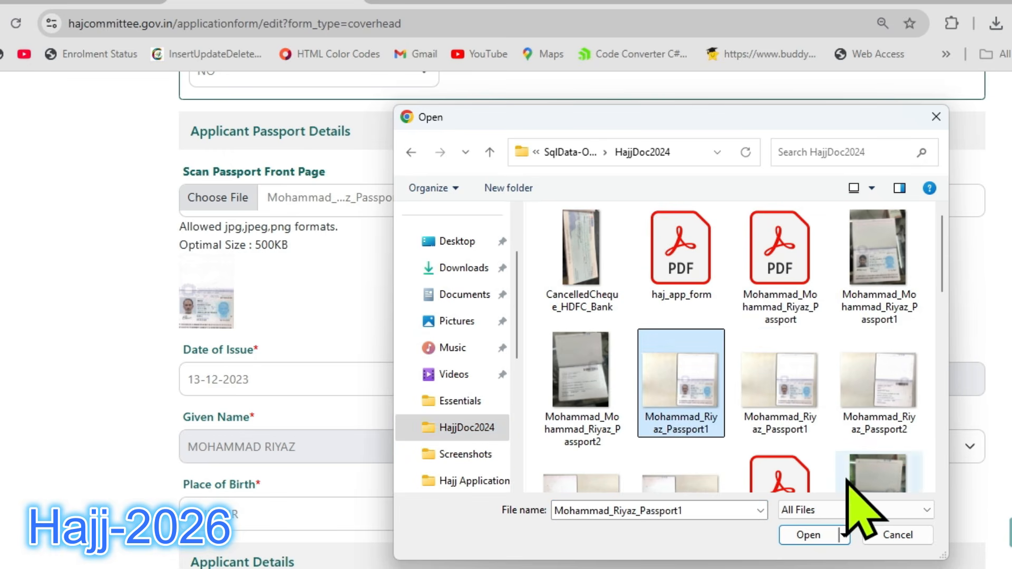
click(808, 536)
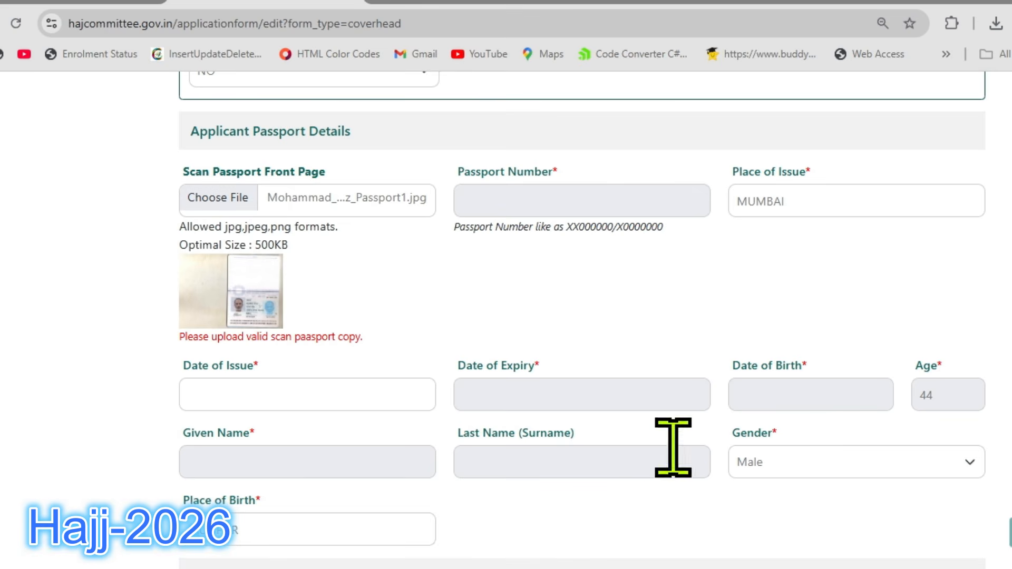
Replace the rejected passport front page scan with the passport JPEG from the Downloads folder.
click(241, 208)
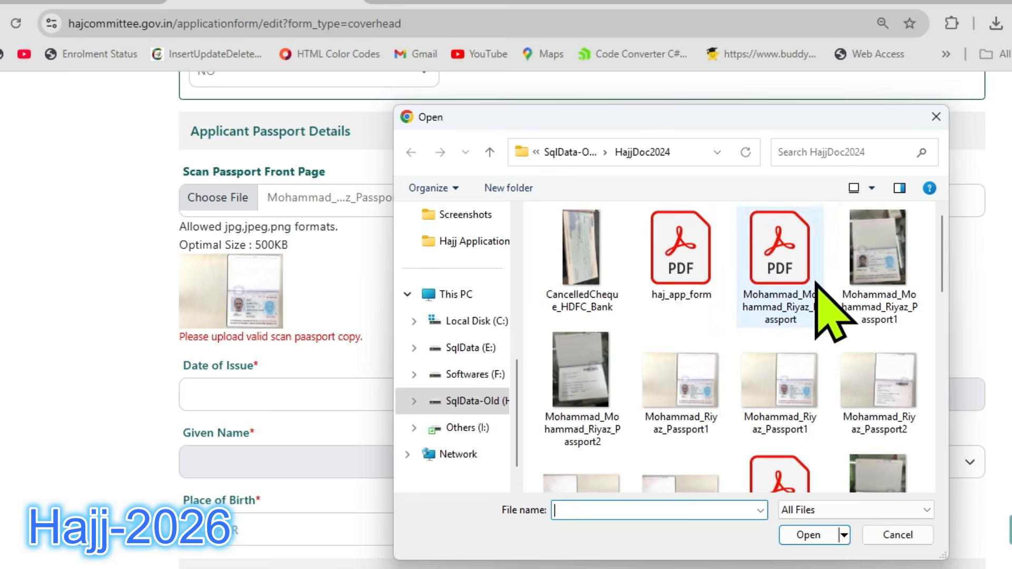
scroll(493, 316, up, 5)
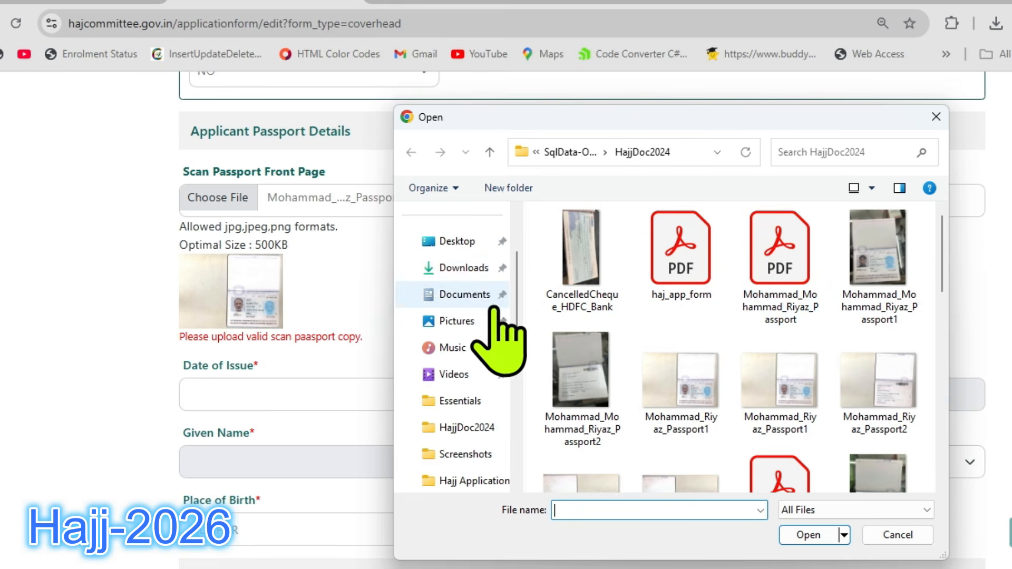
click(470, 269)
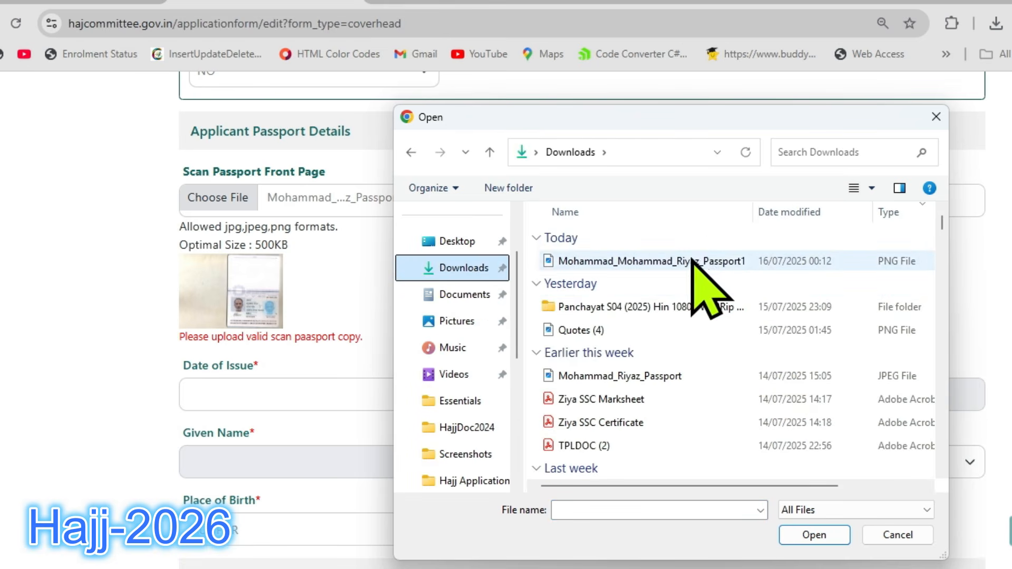
click(641, 376)
click(820, 533)
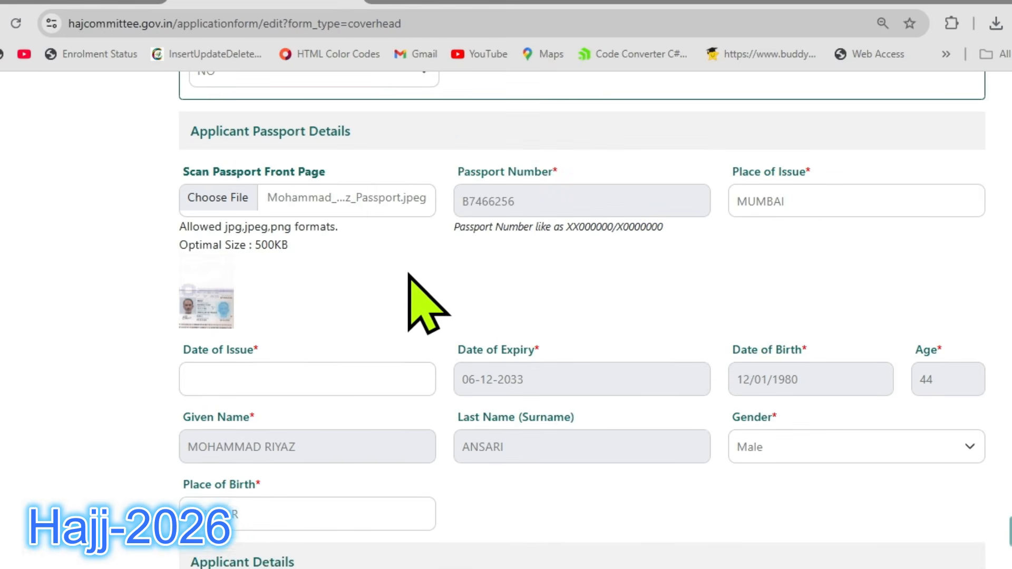
scroll(599, 282, down, 2)
click(361, 293)
click(452, 280)
Clear the Father's Name and Mother's Name fields in the Applicant Details section.
scroll(469, 237, down, 5)
scroll(475, 232, down, 2)
scroll(528, 283, down, 2)
scroll(479, 226, up, 2)
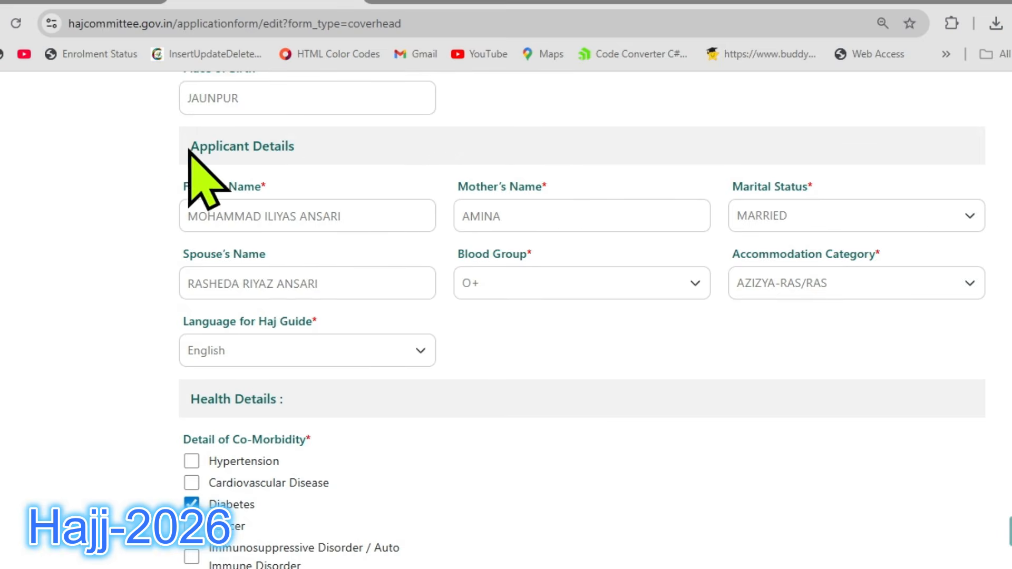
drag(317, 217, 124, 227)
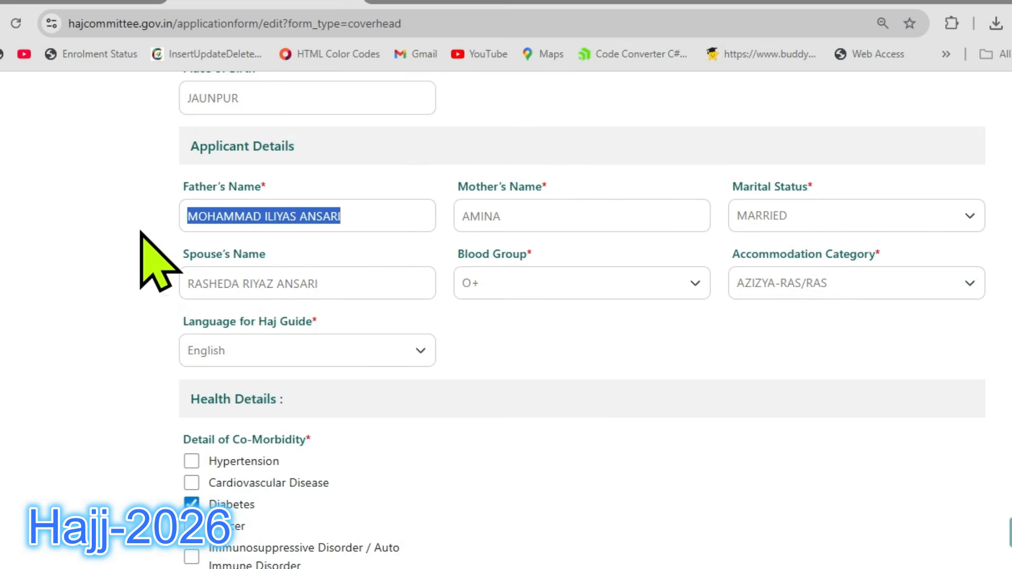
key(BackSpace)
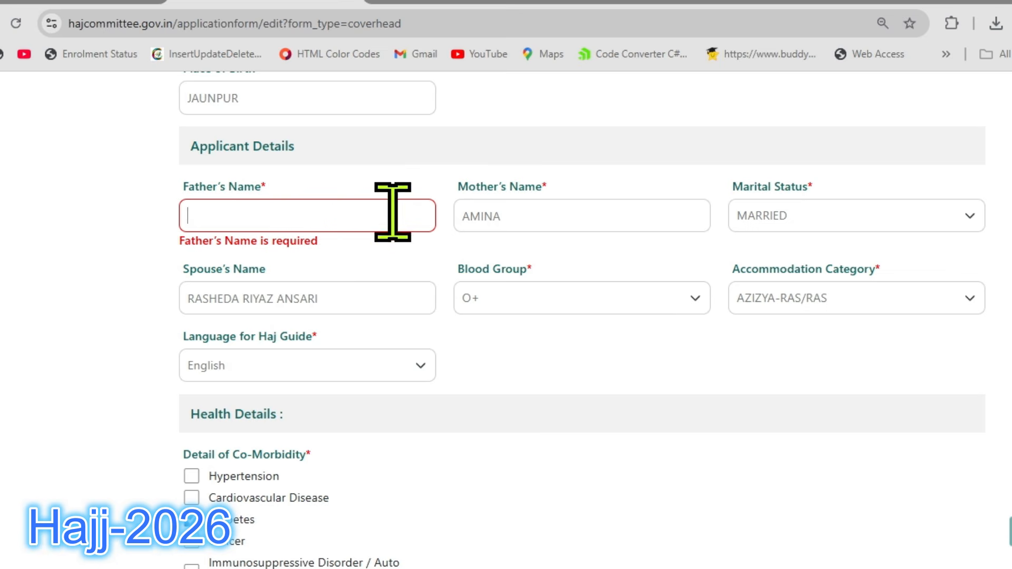
drag(536, 220, 403, 222)
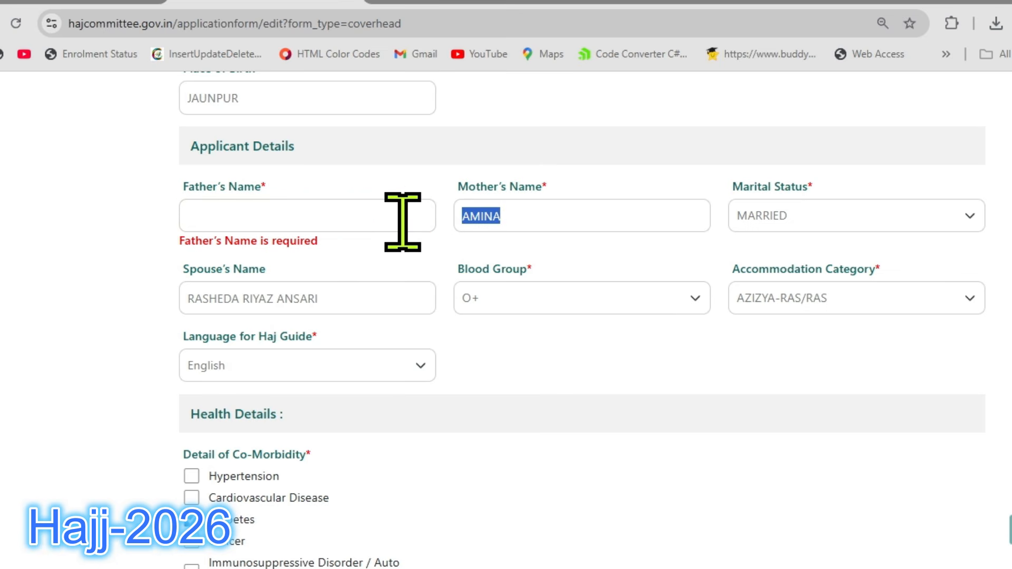
key(BackSpace)
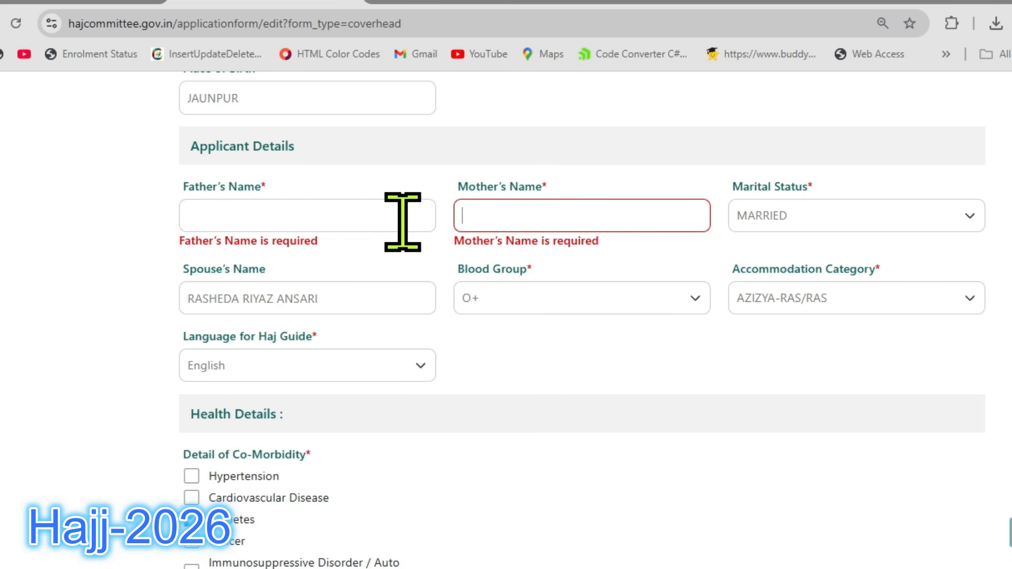
Check the Marital Status options and clear the Spouse's Name field.
click(842, 214)
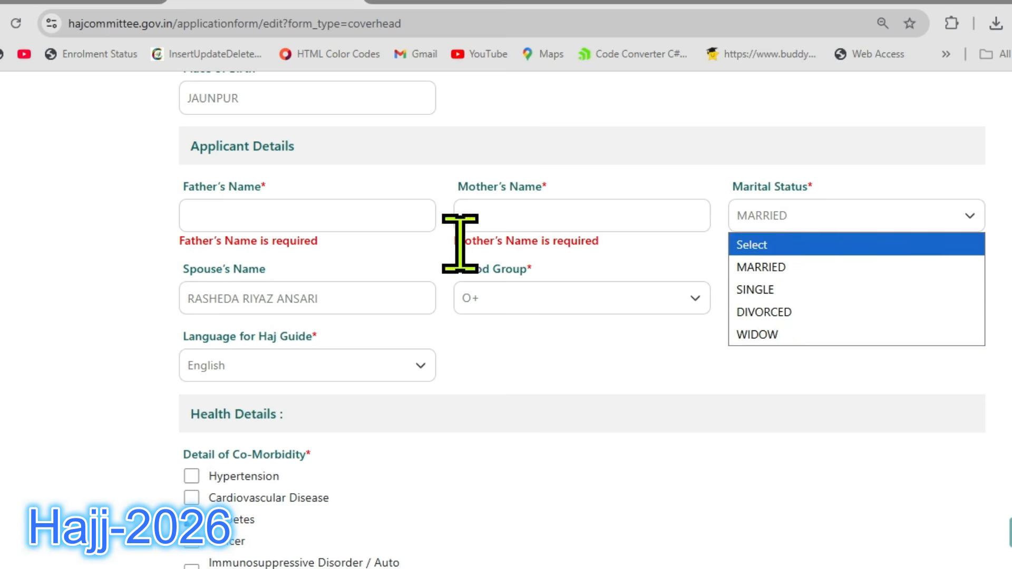
click(315, 306)
drag(318, 305, 159, 285)
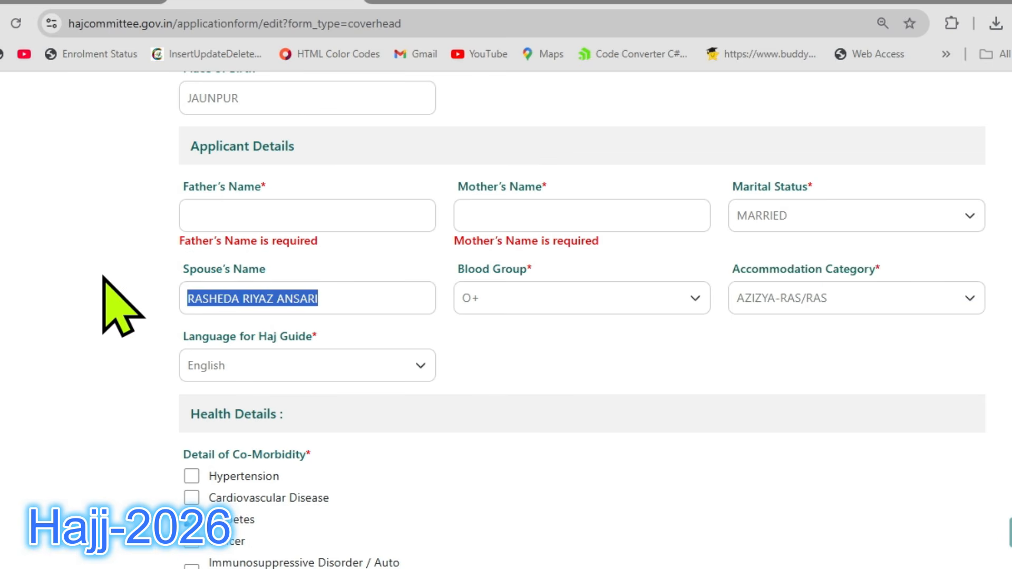
key(BackSpace)
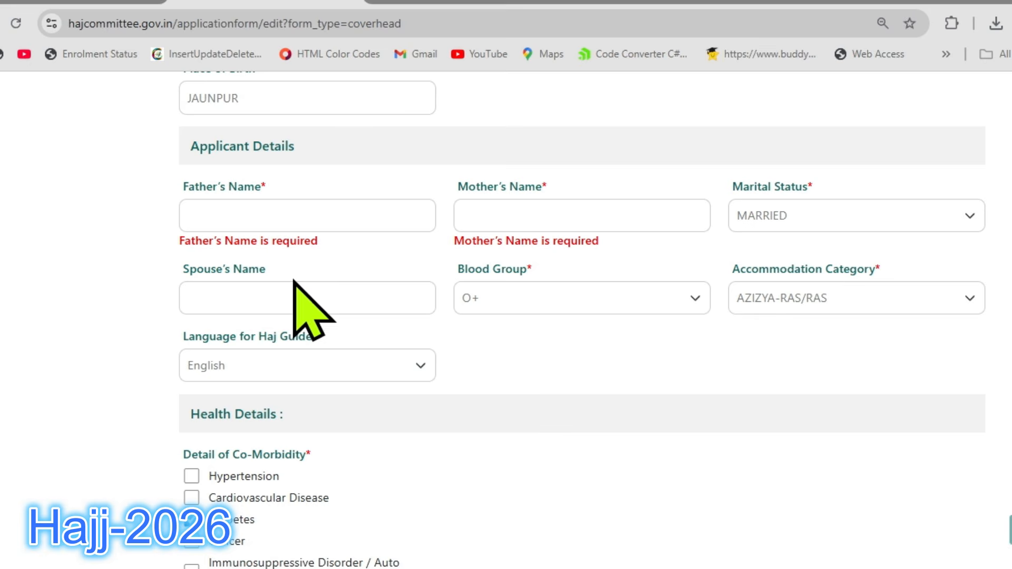
Switch the Marital Status to SINGLE and return it to MARRIED.
click(785, 221)
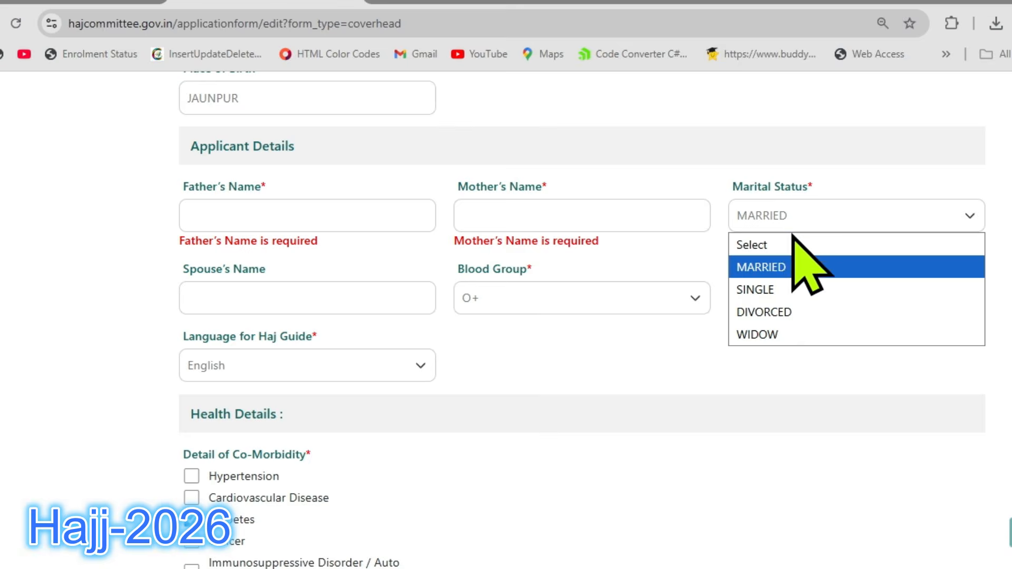
click(775, 290)
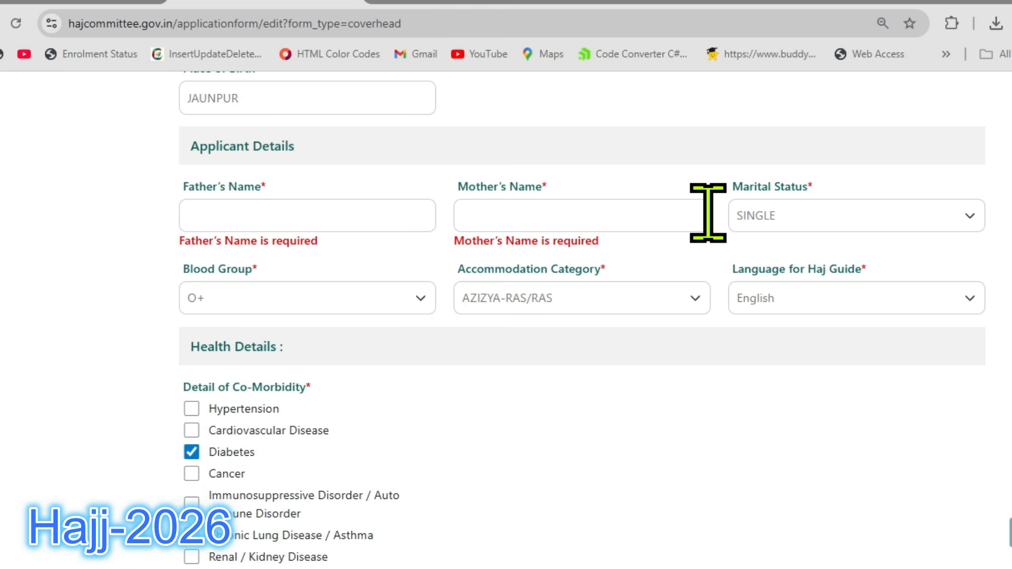
click(792, 214)
click(779, 263)
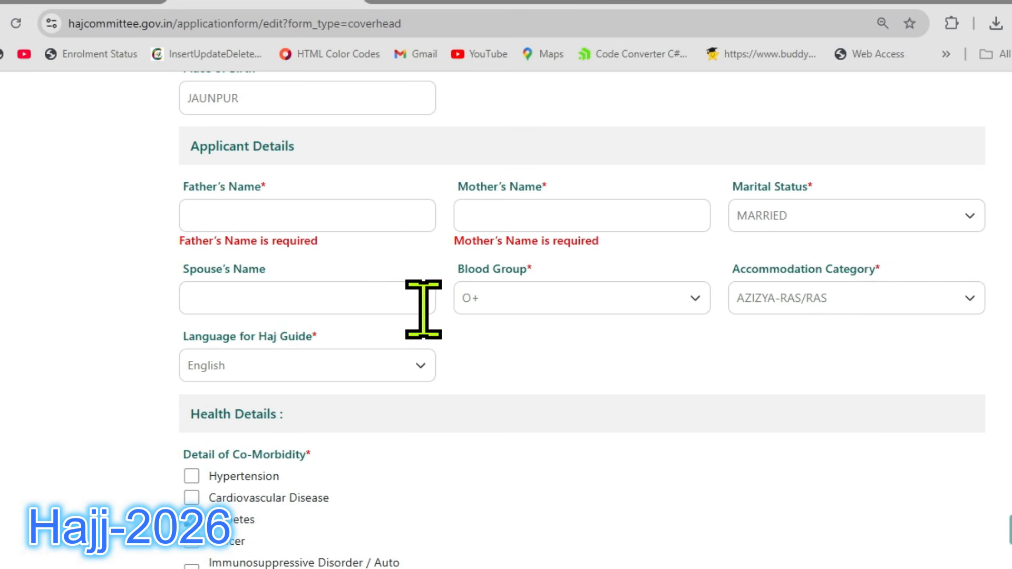
Set the Blood Group to B- and choose AZIZYA-RAS/RAS as the Accommodation Category.
click(533, 303)
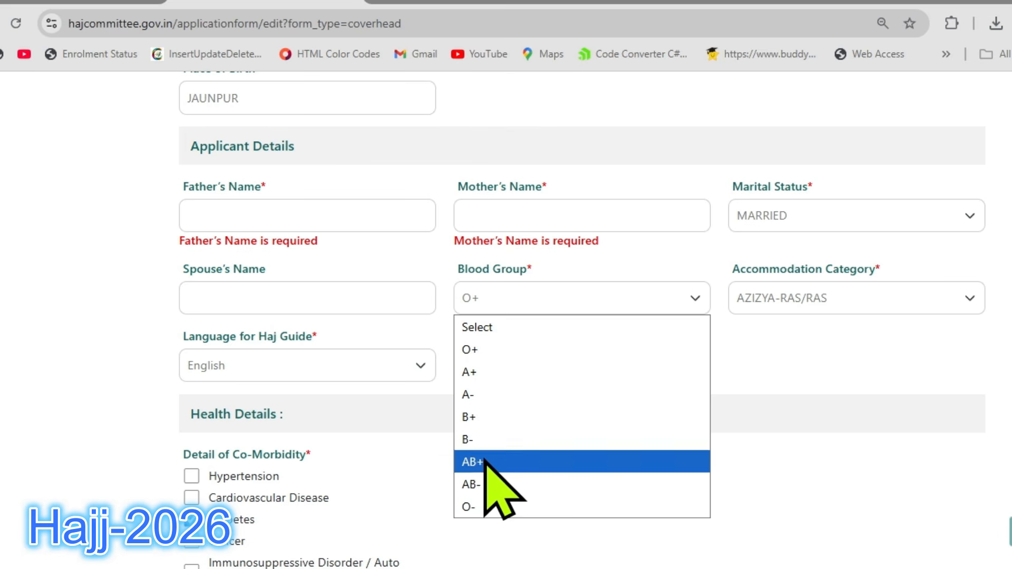
click(474, 439)
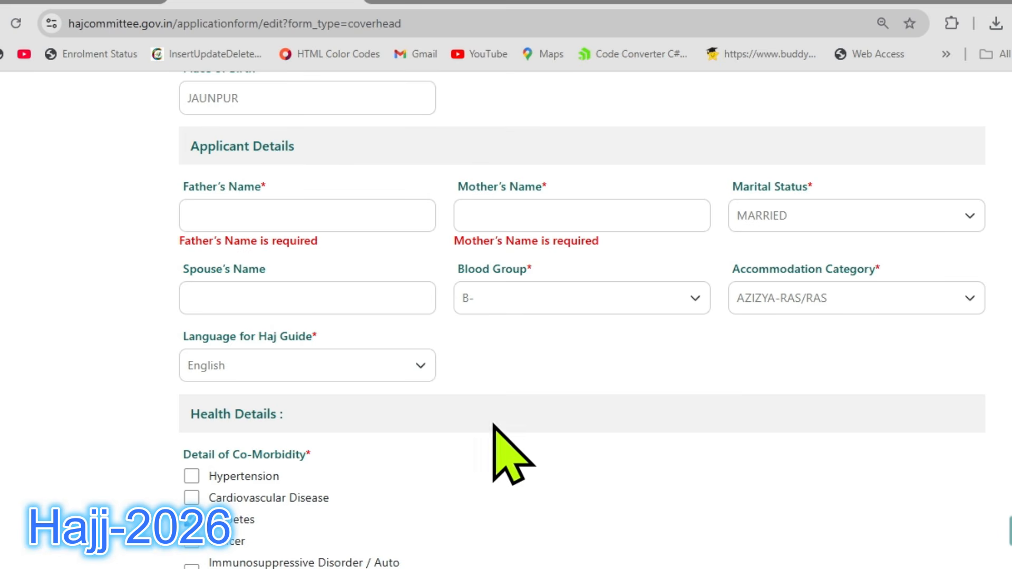
click(805, 298)
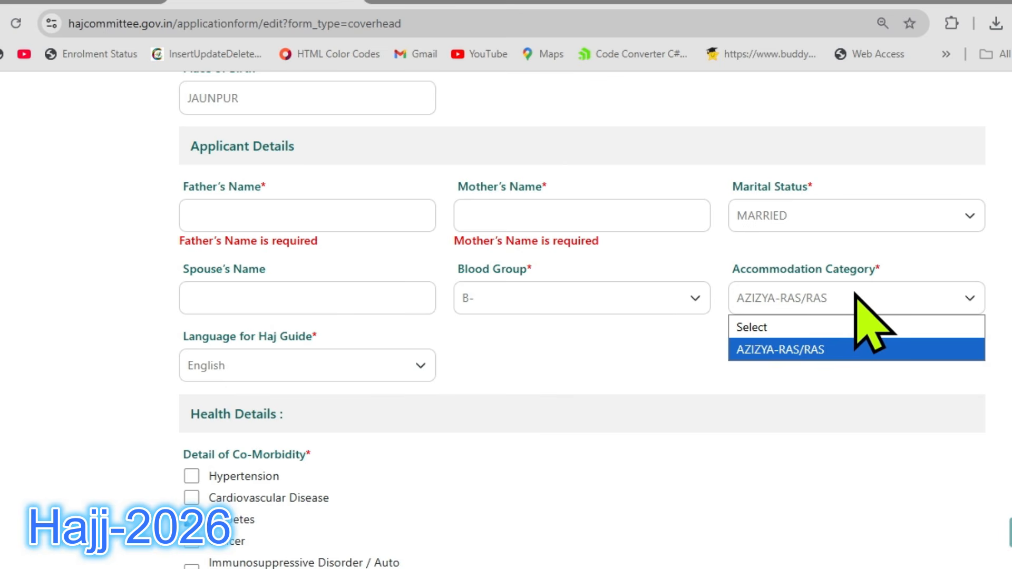
click(815, 349)
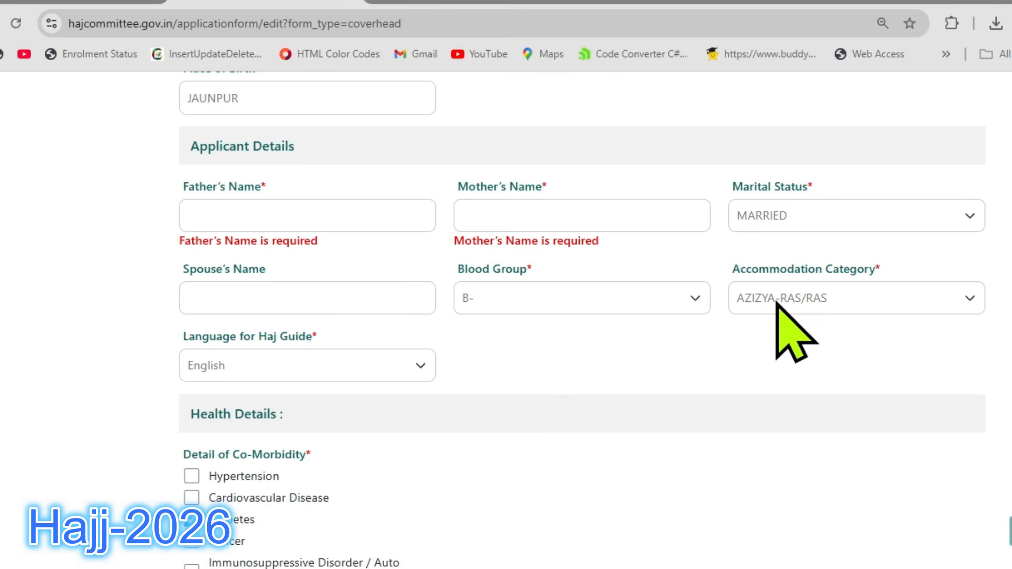
click(819, 303)
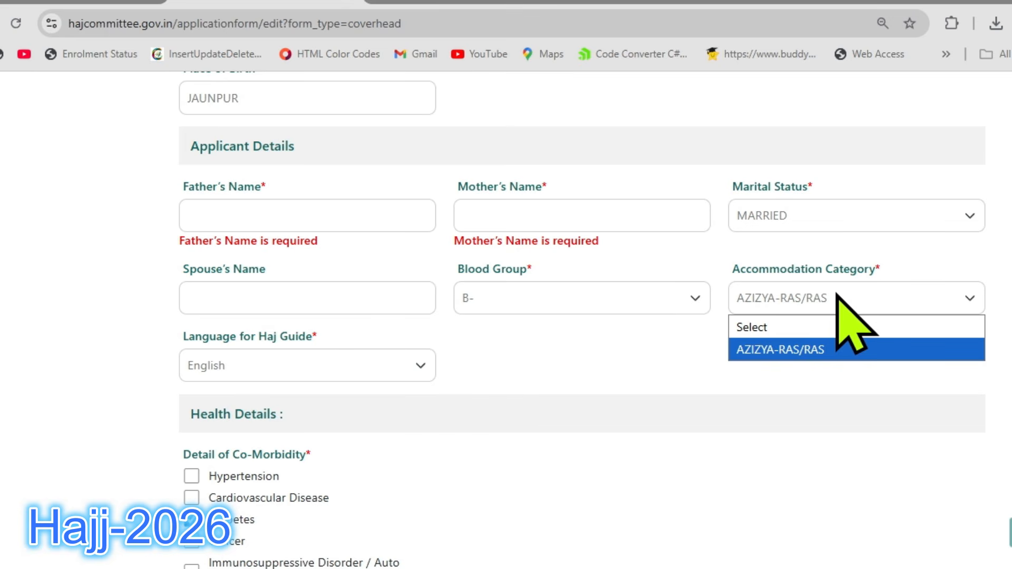
click(825, 349)
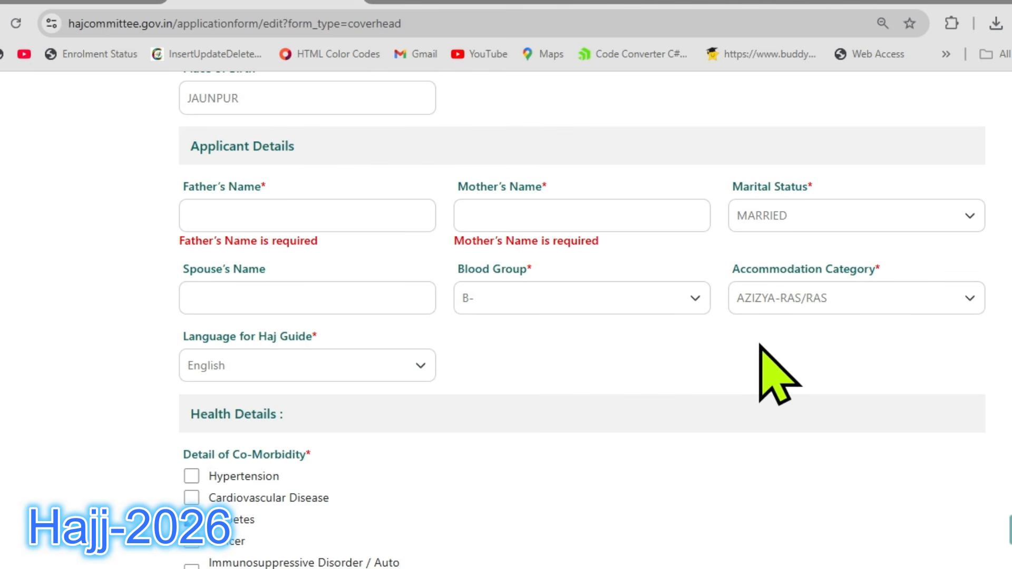
Choose English as the Language for Haj Guide.
scroll(606, 264, down, 4)
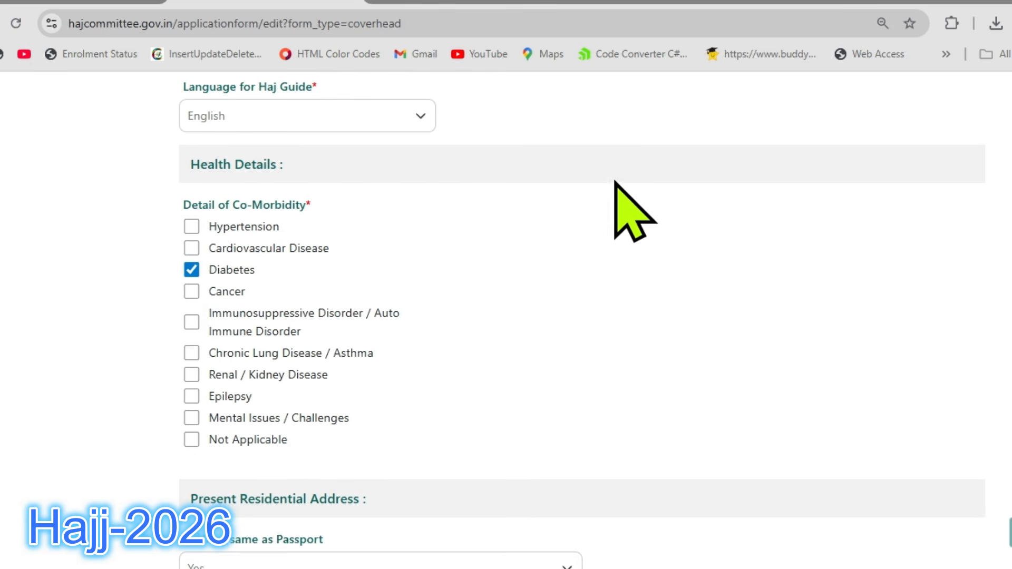
click(424, 120)
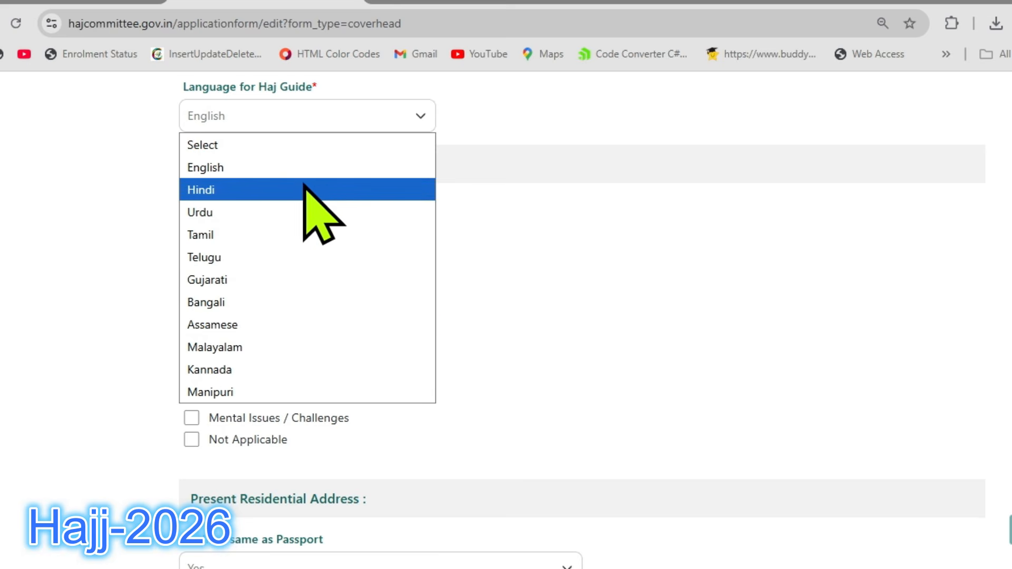
click(247, 169)
Deselect Diabetes and mark Not Applicable in the Detail of Co-Morbidity list.
scroll(526, 193, down, 2)
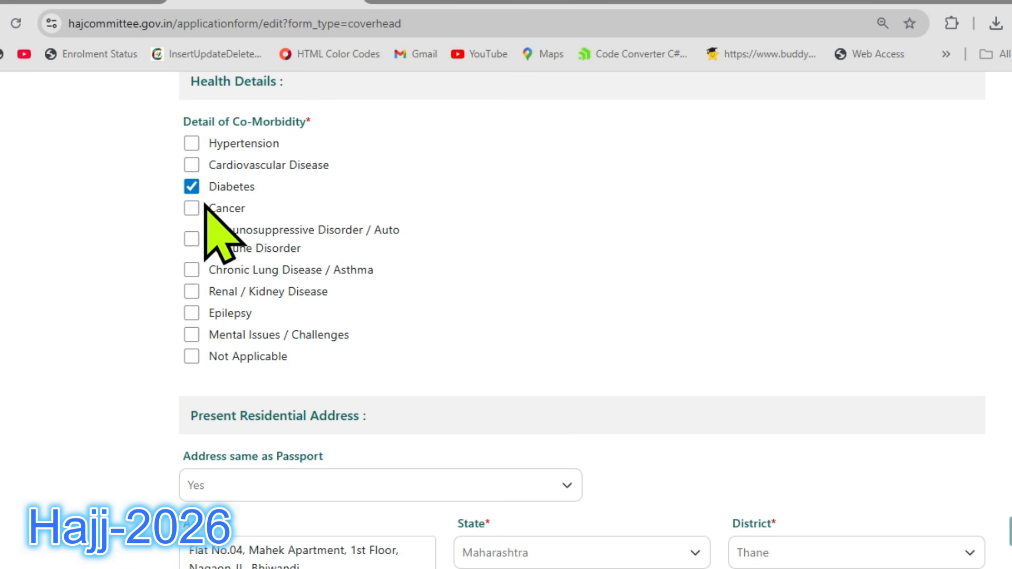
click(194, 188)
click(196, 357)
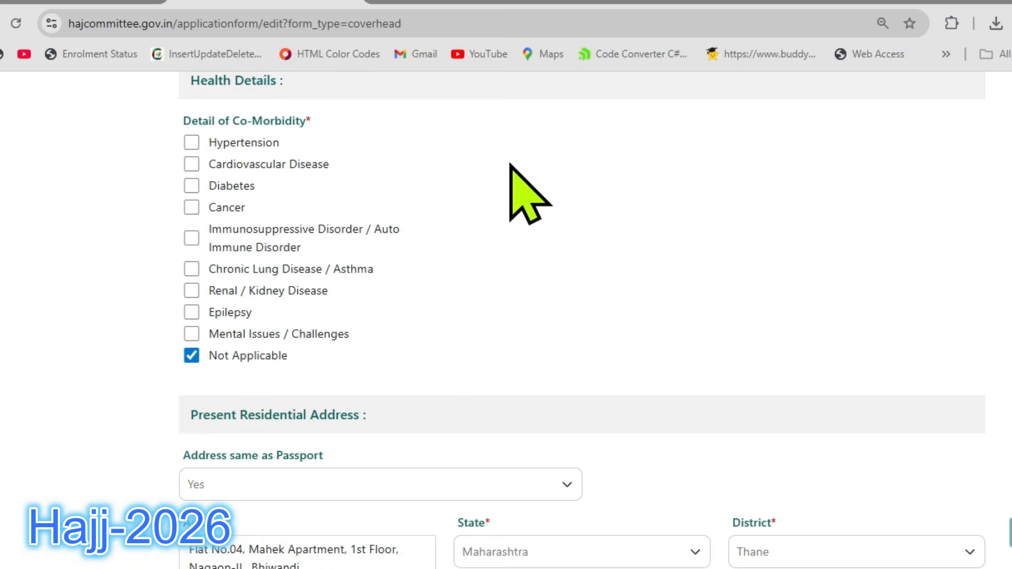
Review the applicant's address, mobile numbers and email under Present Residential Address.
scroll(511, 165, down, 5)
scroll(635, 133, down, 2)
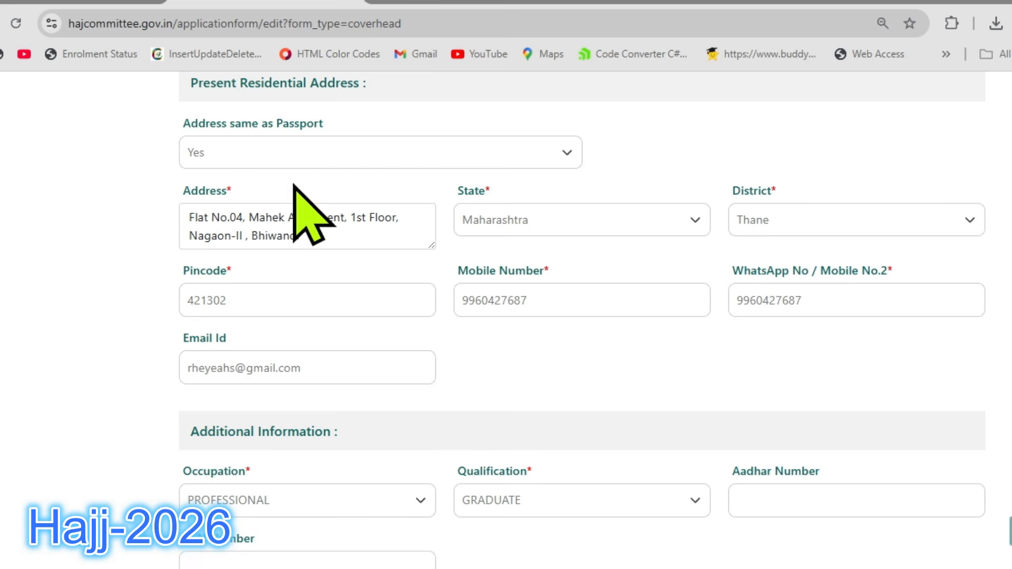
drag(332, 238, 209, 224)
click(243, 205)
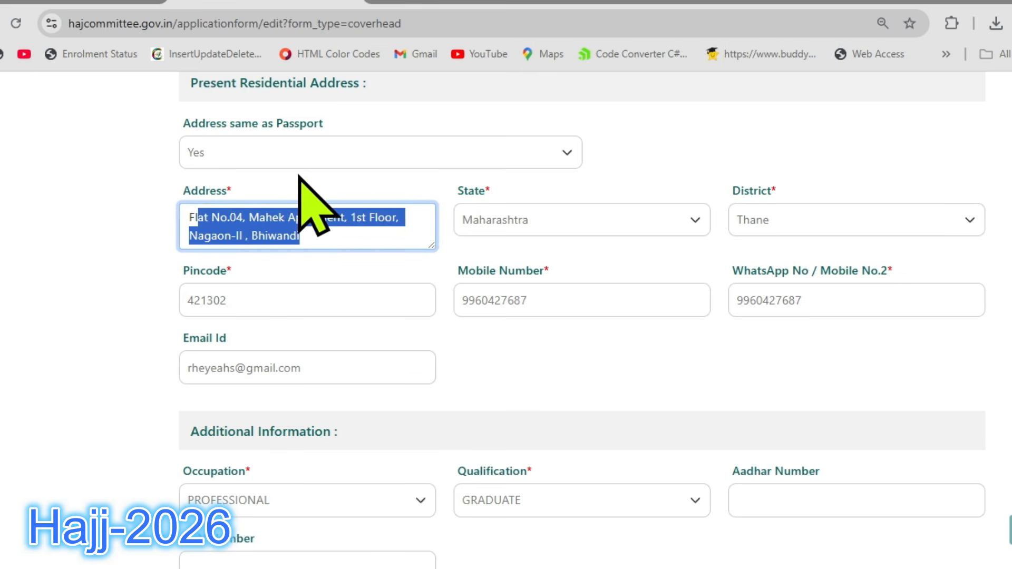
click(339, 231)
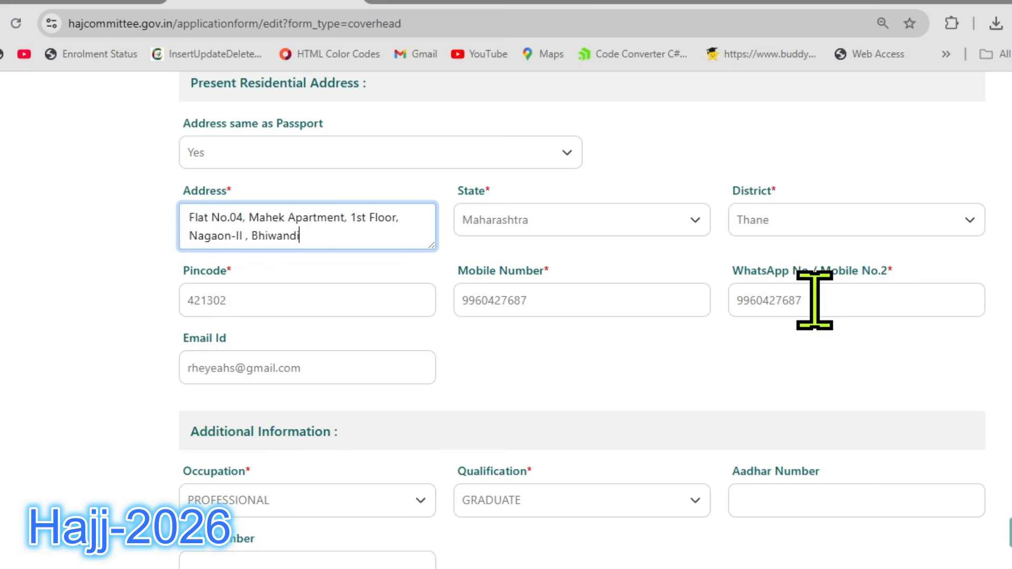
scroll(580, 268, down, 2)
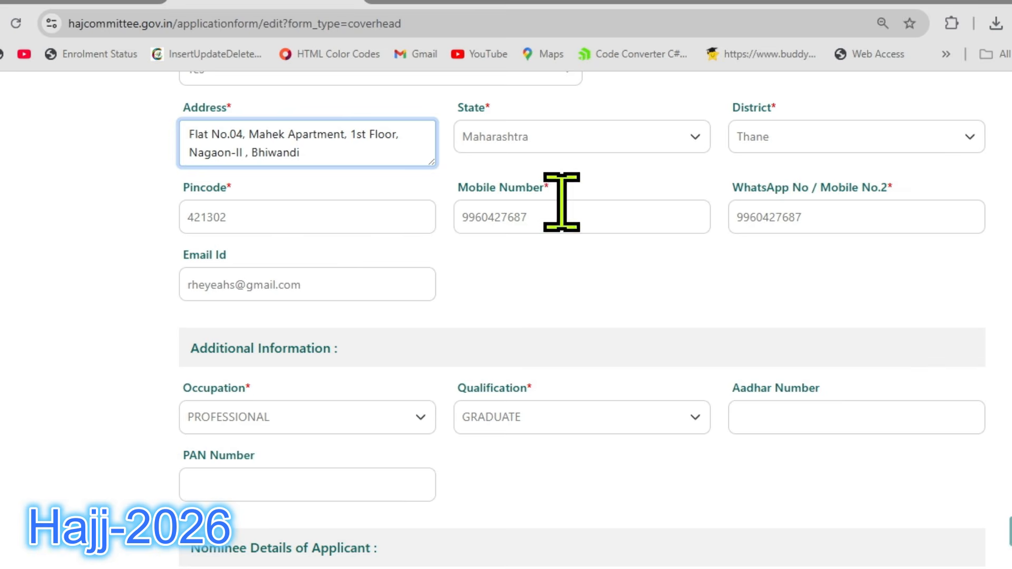
click(321, 285)
click(501, 271)
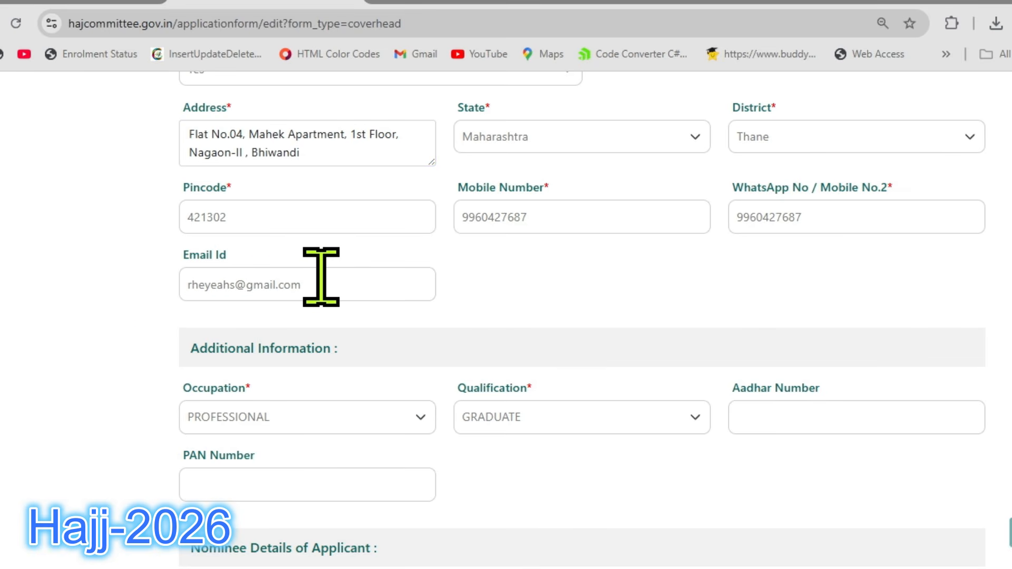
Choose PROFESSIONAL as the Occupation and GRADUATE as the Qualification under Additional Information.
scroll(507, 267, down, 3)
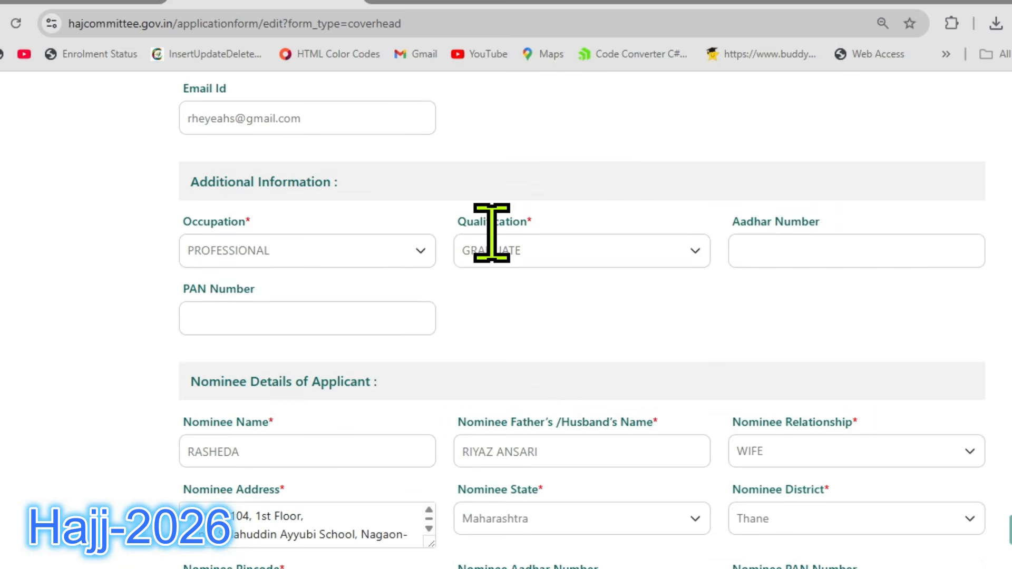
scroll(620, 139, down, 2)
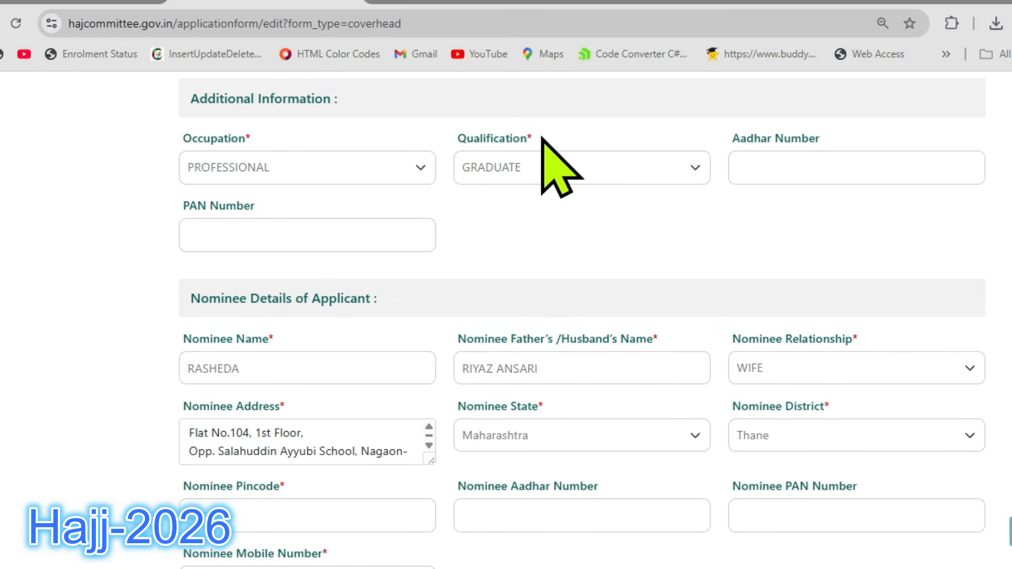
click(344, 168)
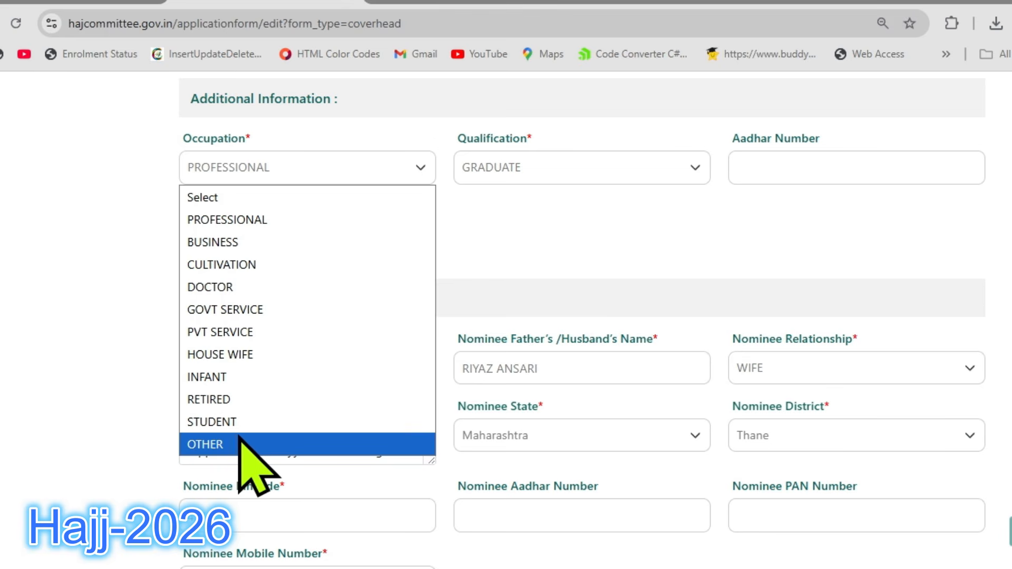
click(260, 220)
click(601, 164)
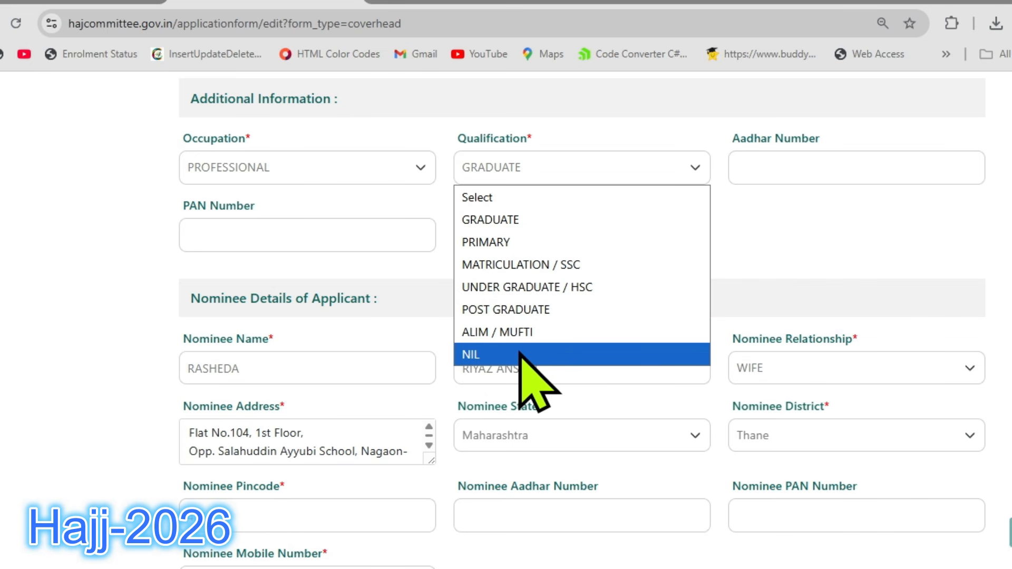
click(517, 219)
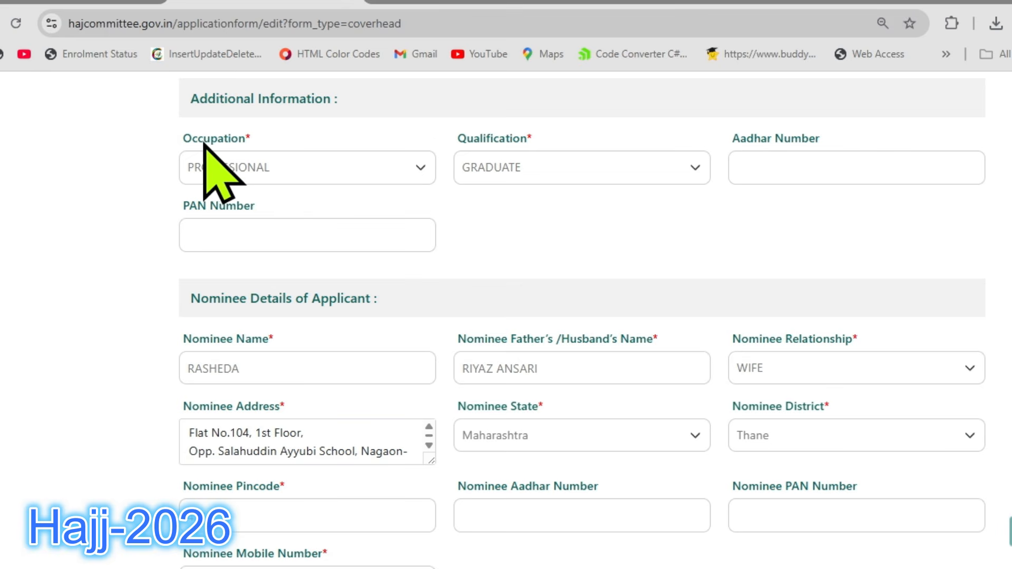
scroll(204, 146, up, 2)
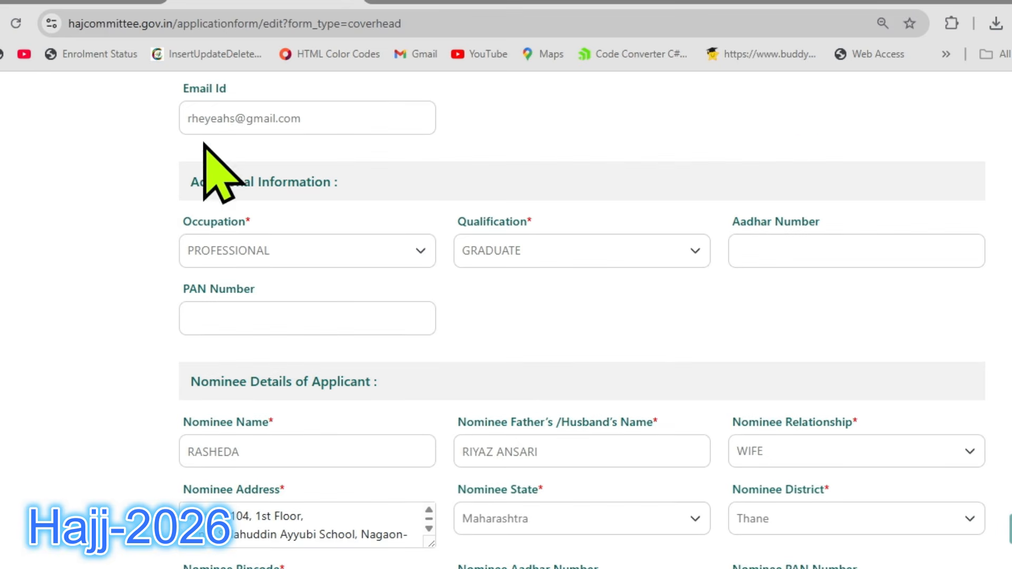
drag(183, 222, 246, 225)
click(252, 221)
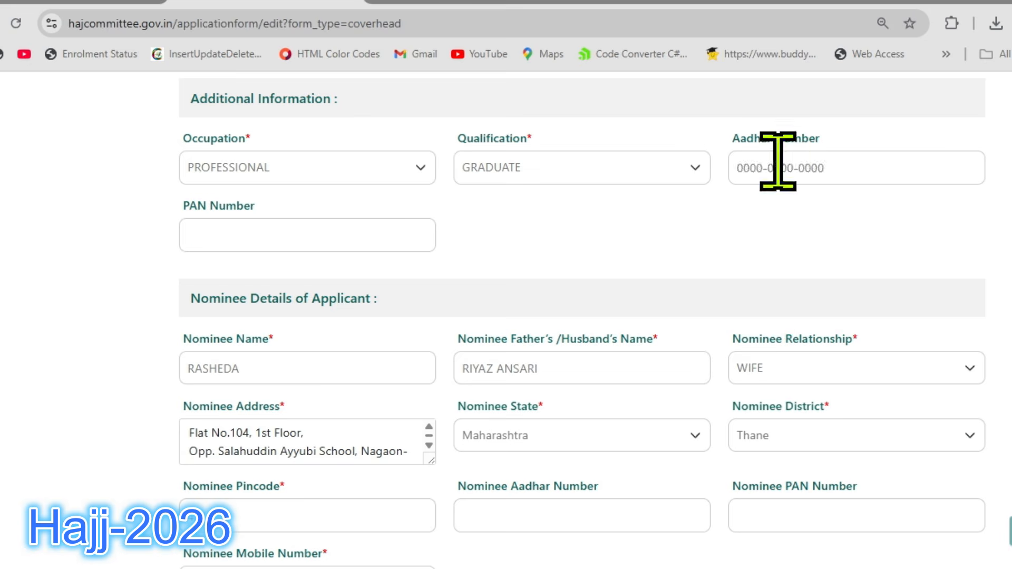
Clear the Nominee Name and Nominee Father's/Husband's Name fields under Nominee Details of Applicant.
scroll(554, 238, down, 3)
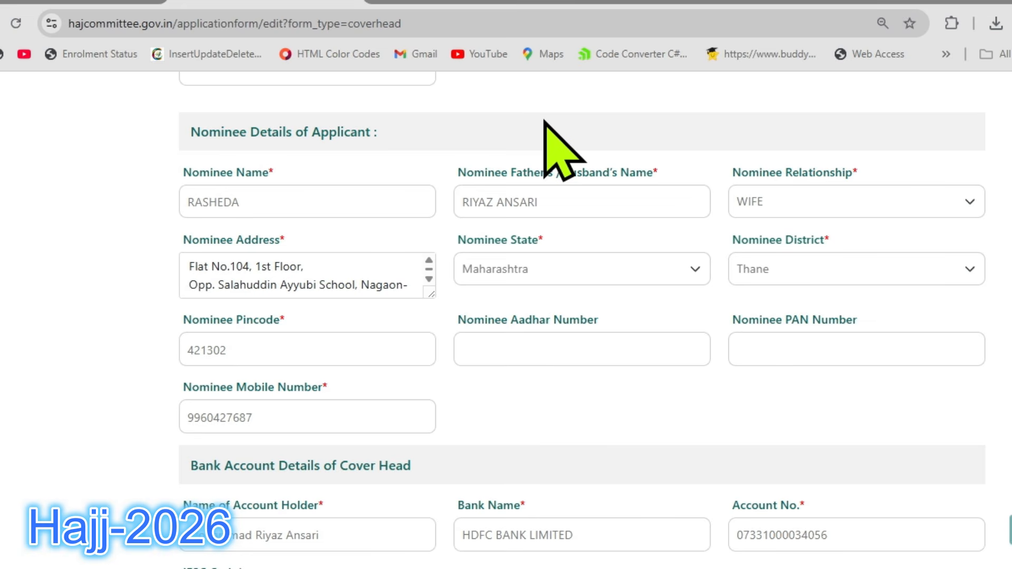
drag(296, 203, 158, 198)
key(BackSpace)
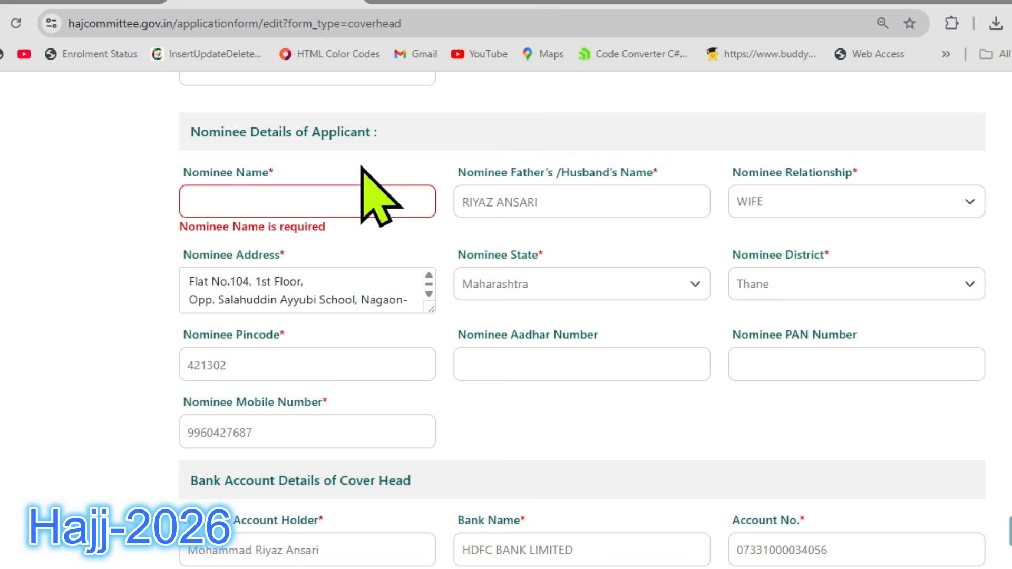
drag(619, 197, 389, 192)
key(BackSpace)
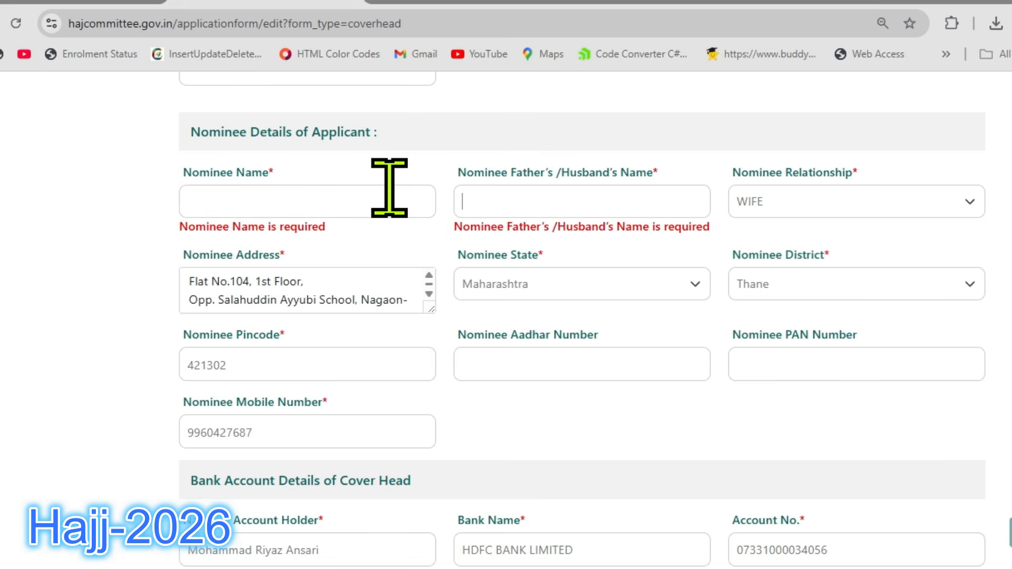
Look through the Nominee Relationship choices and close the list without changing WIFE.
click(799, 201)
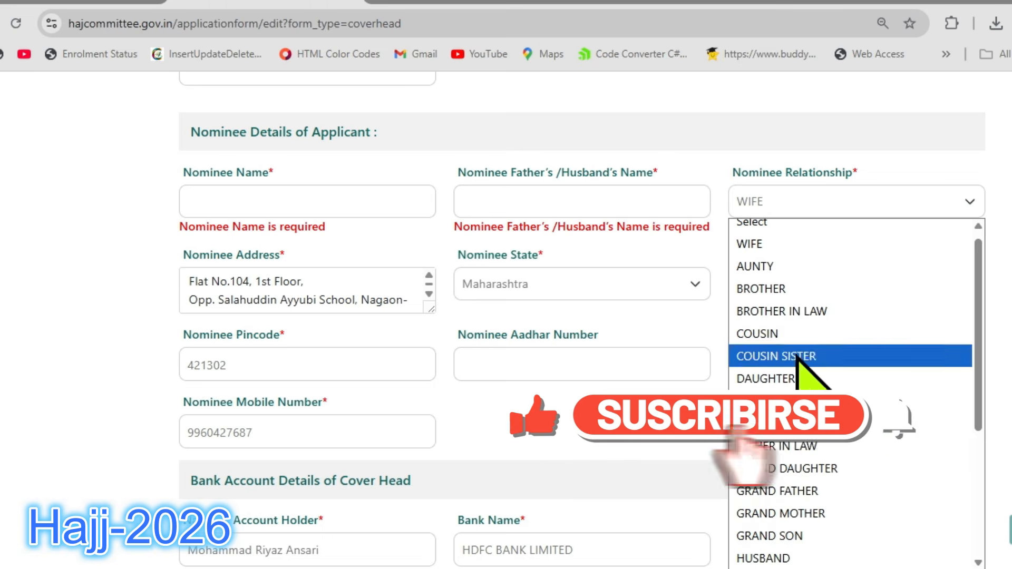
scroll(799, 379, down, 3)
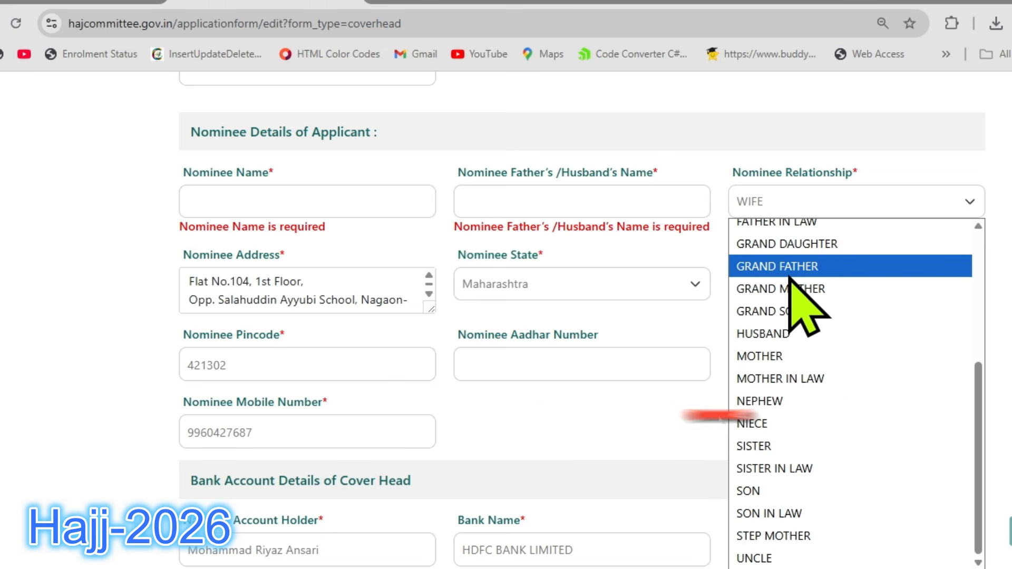
scroll(807, 311, up, 3)
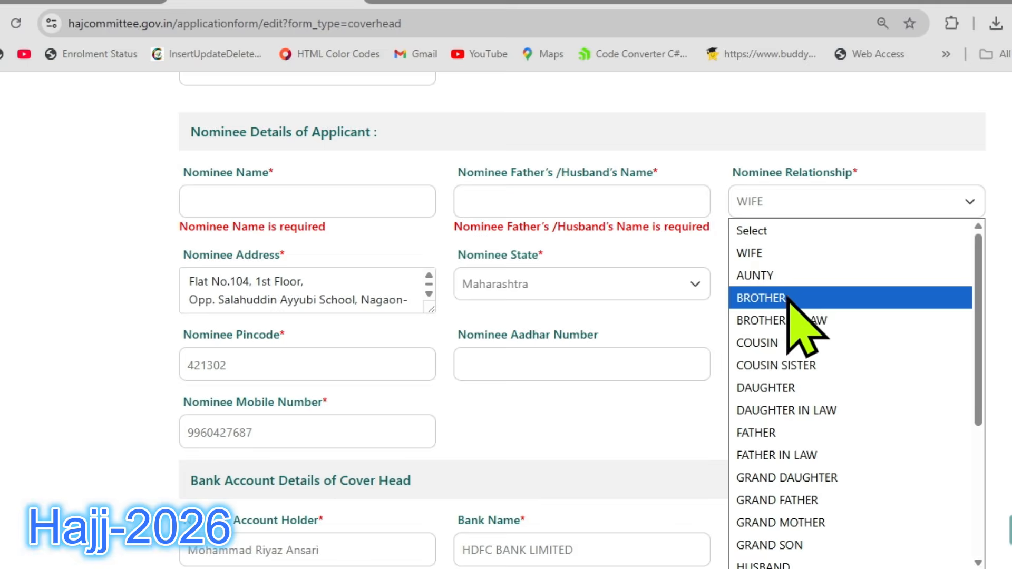
click(686, 245)
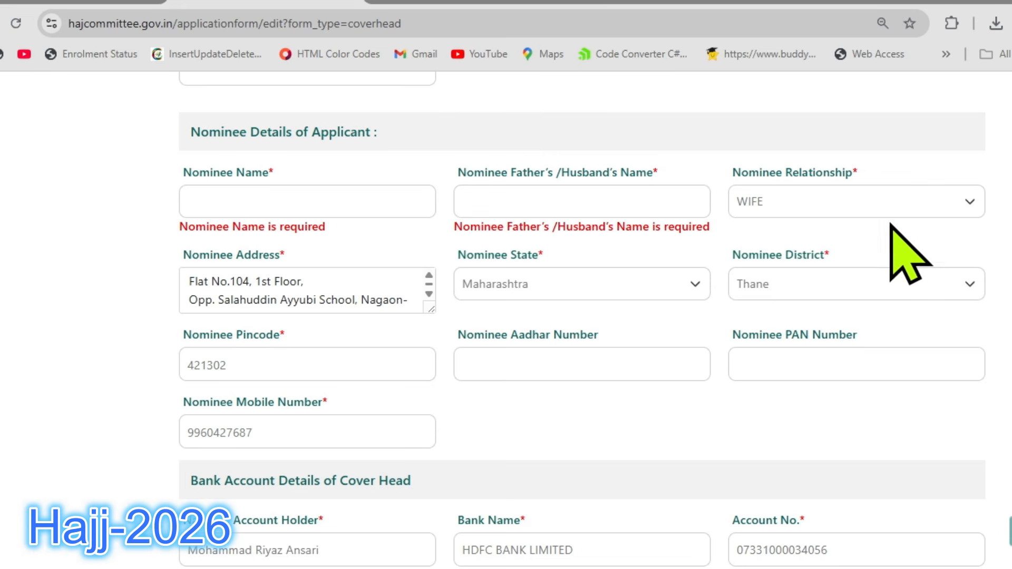
Review the remaining nominee fields, the Bank Account Details of Cover Head and the questions under Other Details.
scroll(837, 282, down, 3)
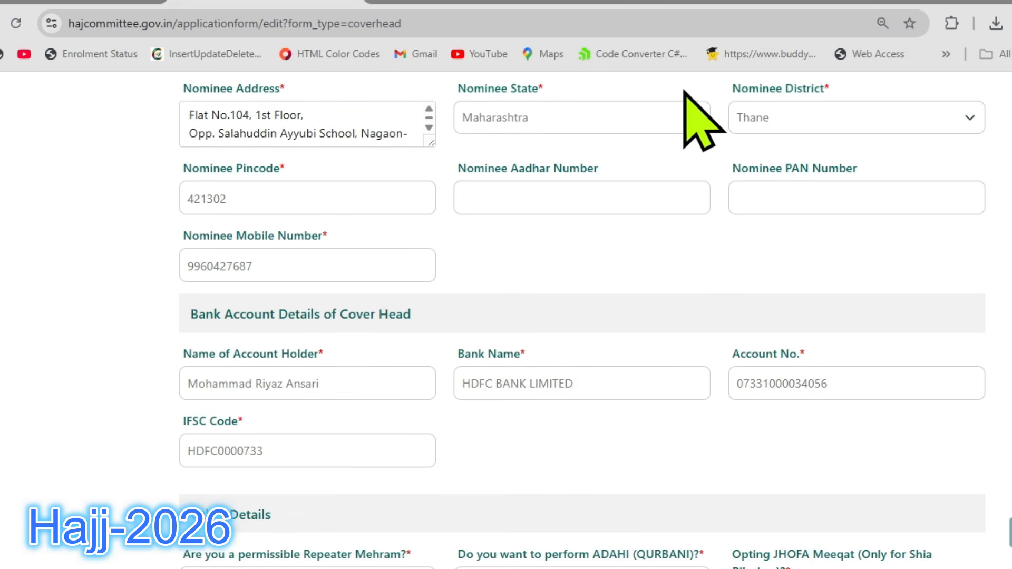
scroll(359, 254, down, 3)
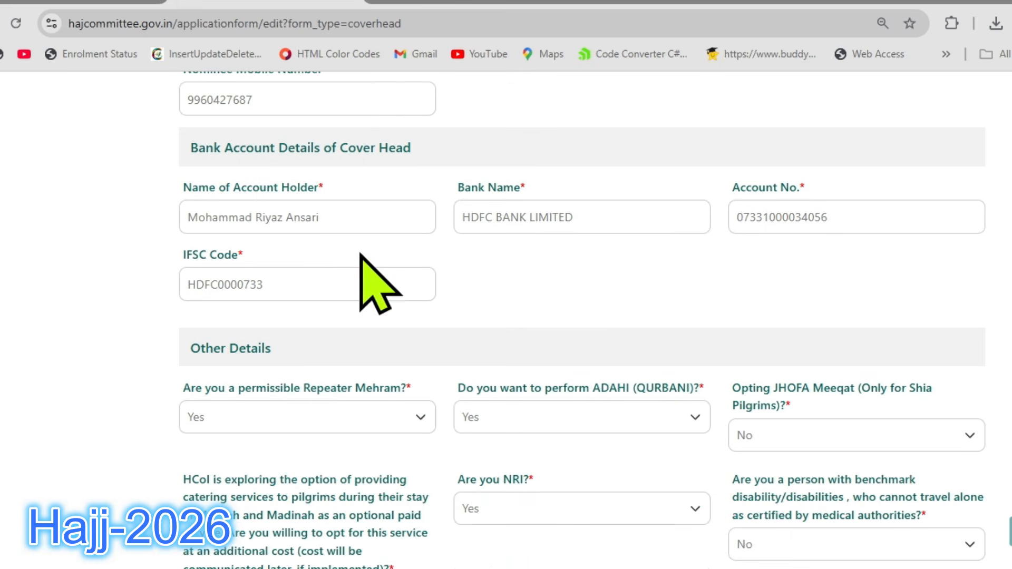
scroll(378, 113, up, 2)
drag(399, 158, 159, 154)
scroll(617, 147, down, 2)
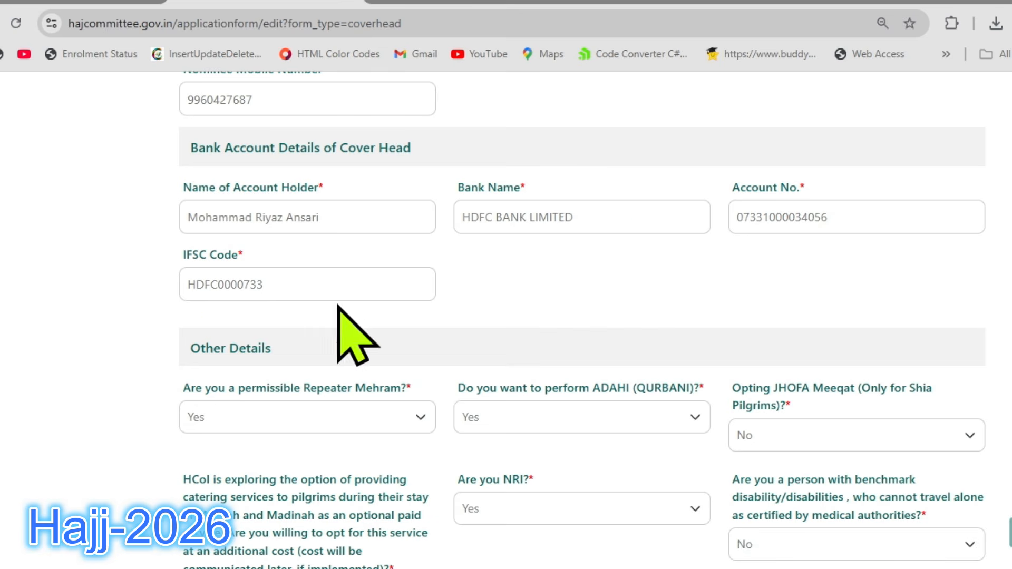
scroll(606, 216, down, 1)
scroll(607, 211, down, 3)
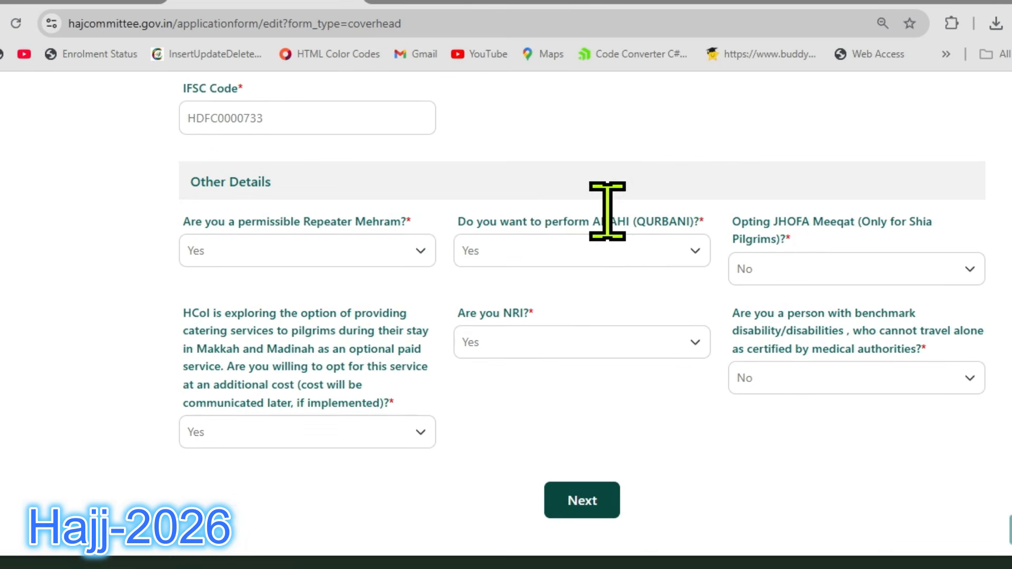
scroll(618, 212, down, 2)
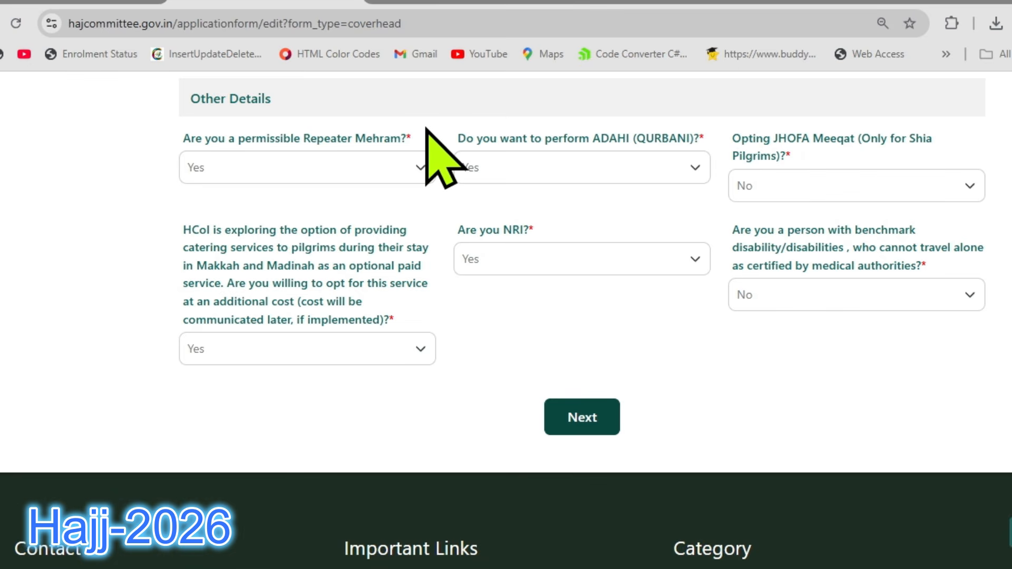
Check the choices for permissible Repeater Mehram and select No for Opting JHOFA Meeqat under Other Details.
click(344, 165)
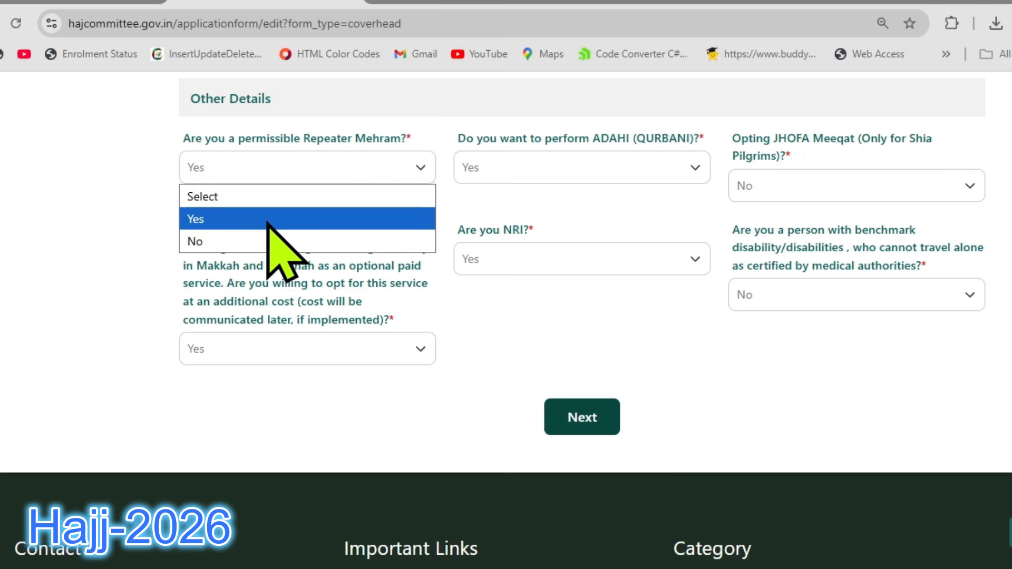
click(429, 130)
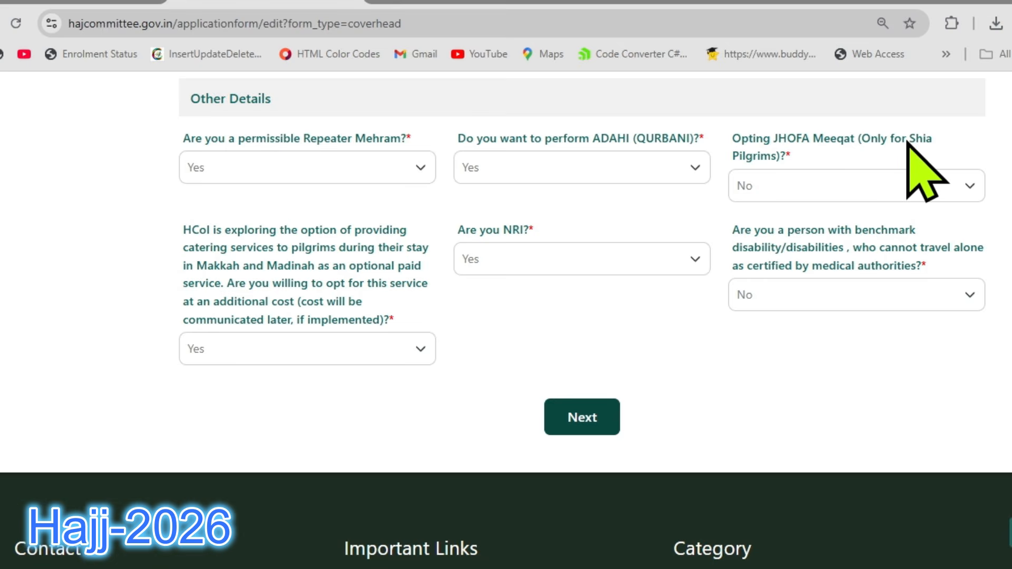
click(855, 187)
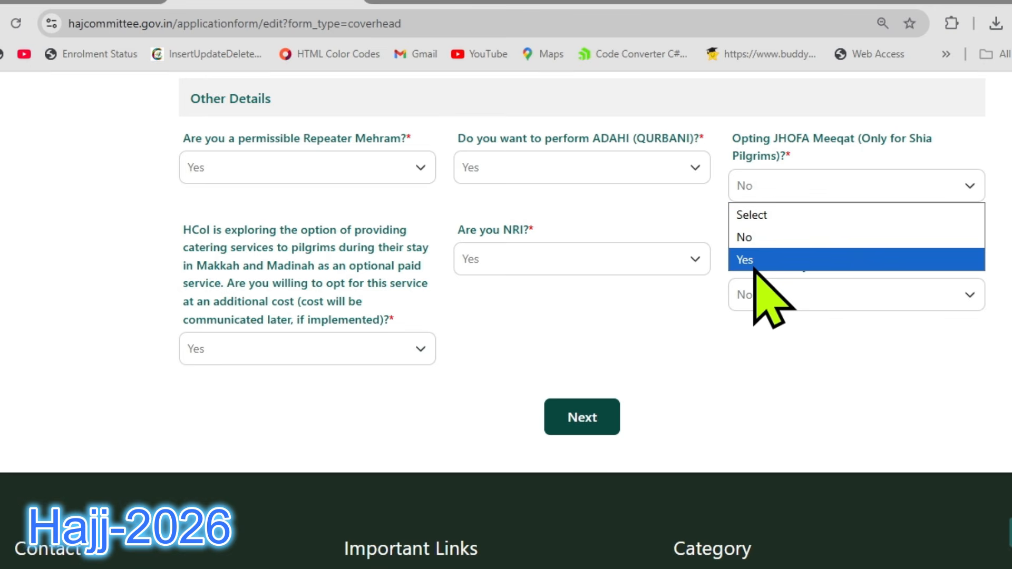
click(767, 237)
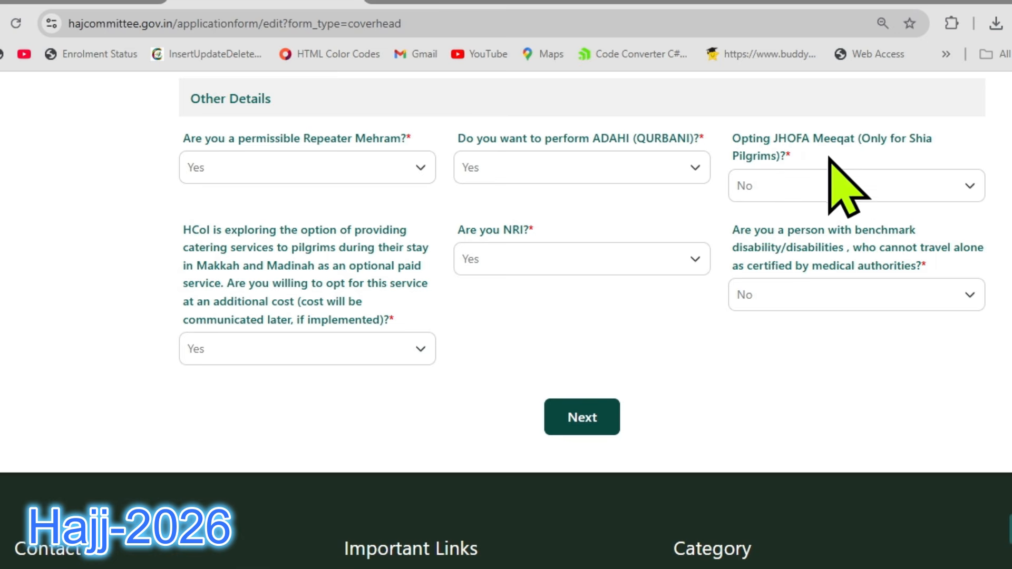
click(817, 180)
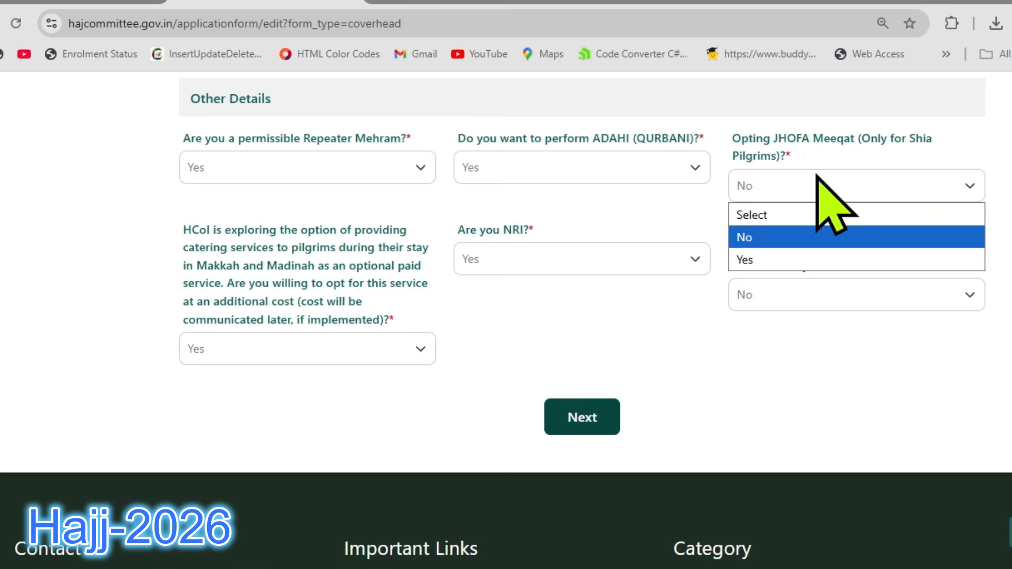
click(775, 239)
Answer No to the question about opting for the paid catering service in Makkah and Madinah.
scroll(606, 189, down, 2)
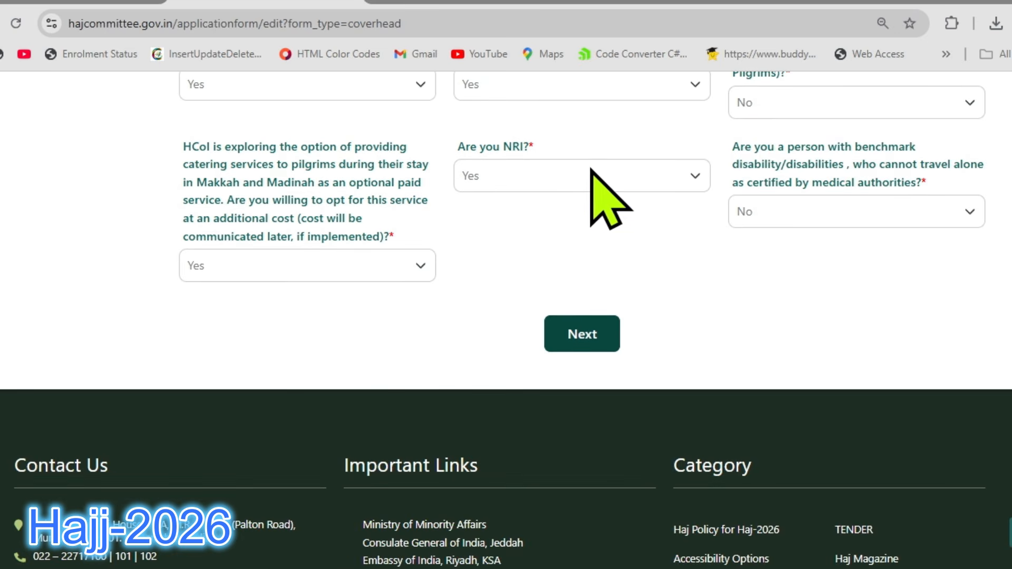
drag(213, 147, 390, 149)
click(391, 148)
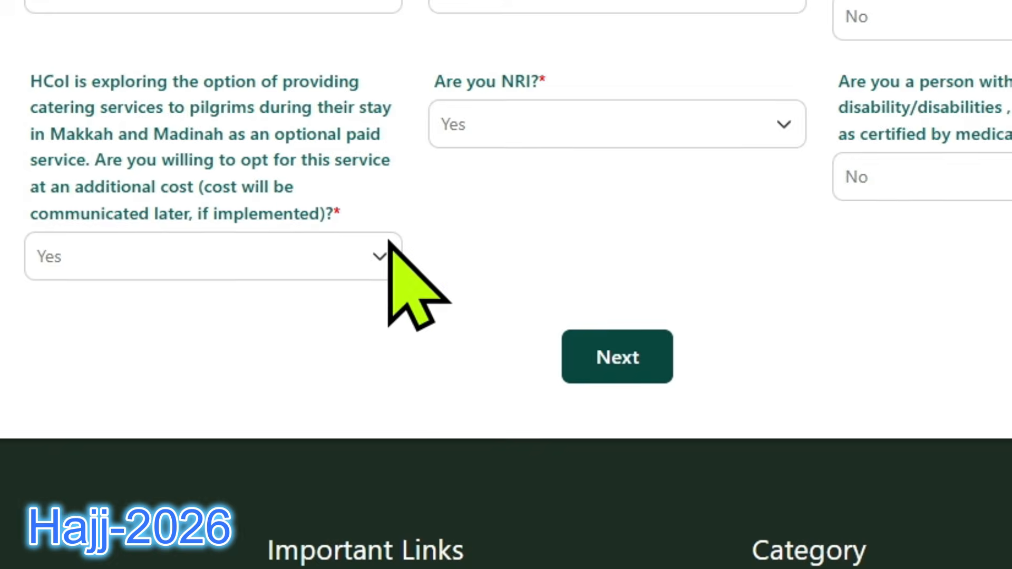
click(285, 269)
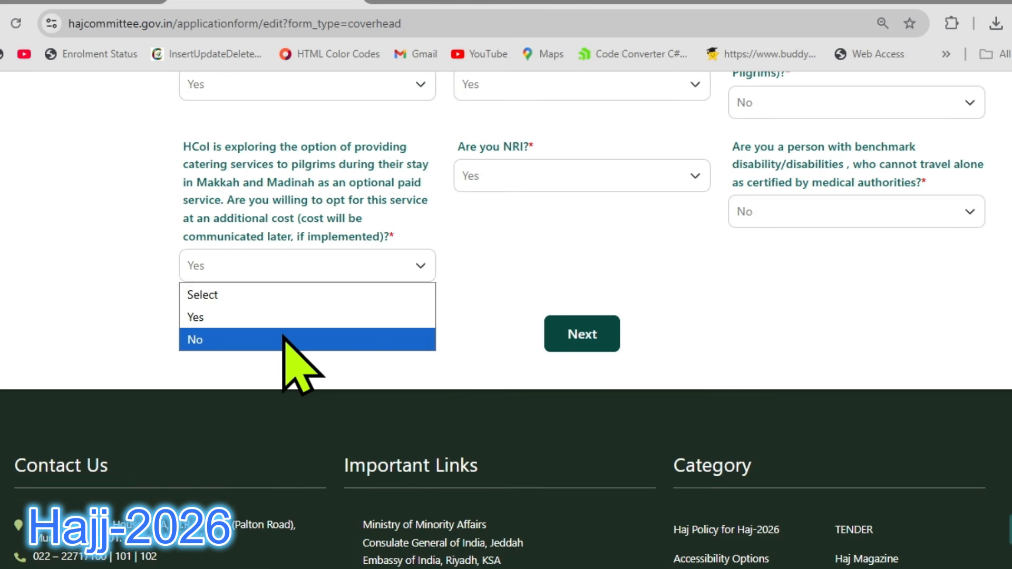
click(285, 340)
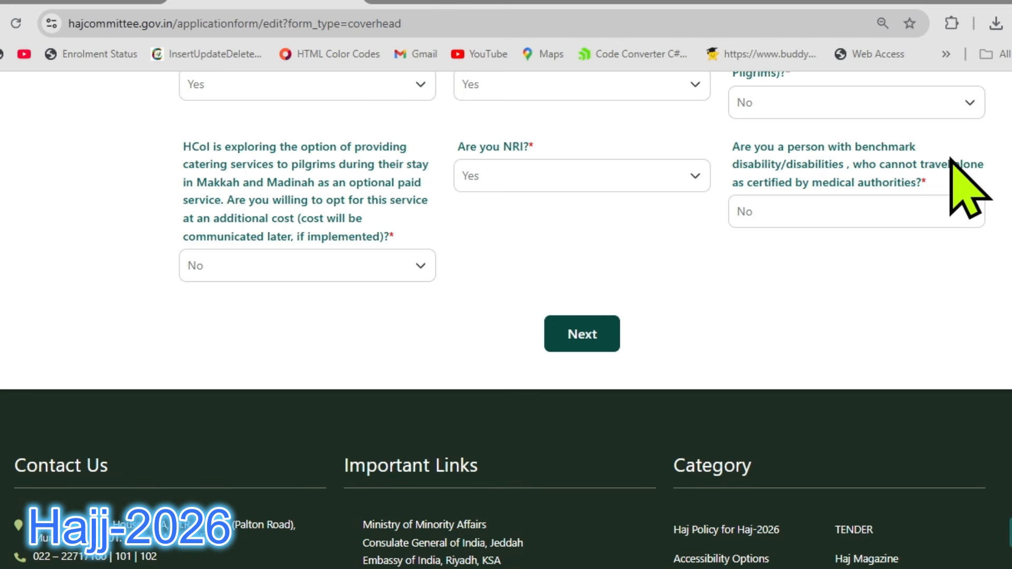
Answer Yes to the benchmark disability question and choose HUSBAND as the Companion Relation.
click(844, 211)
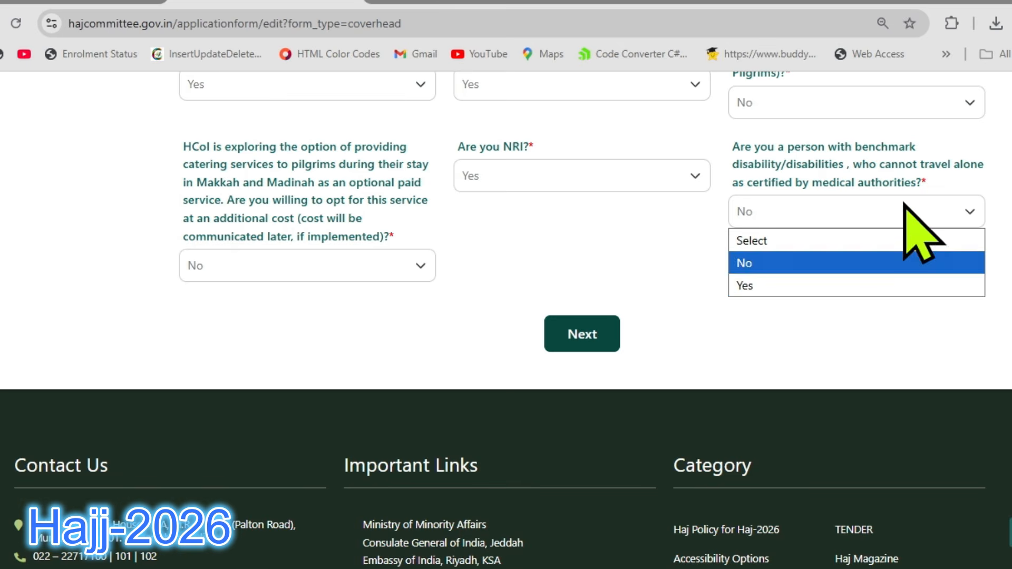
click(791, 284)
click(336, 342)
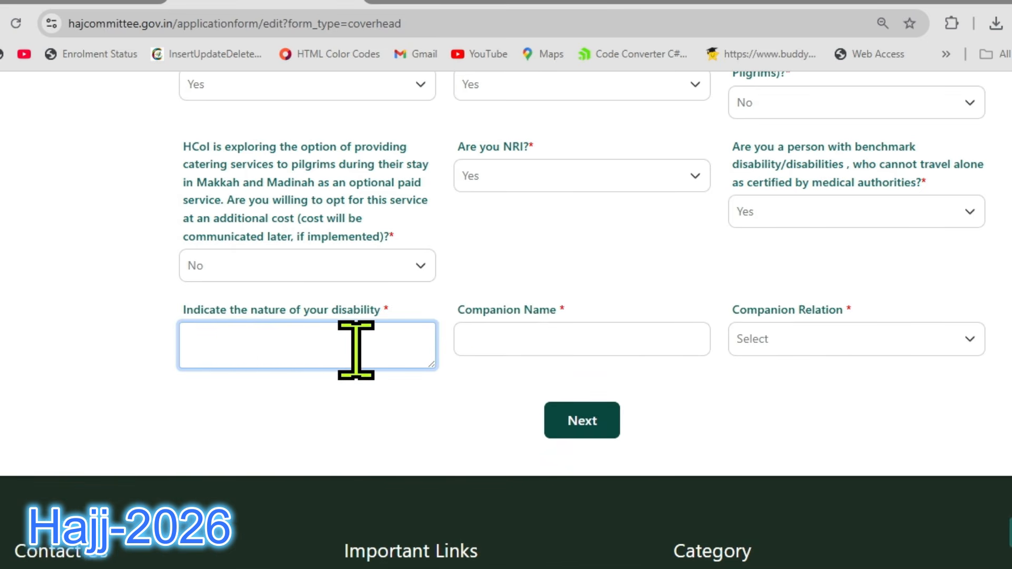
click(536, 336)
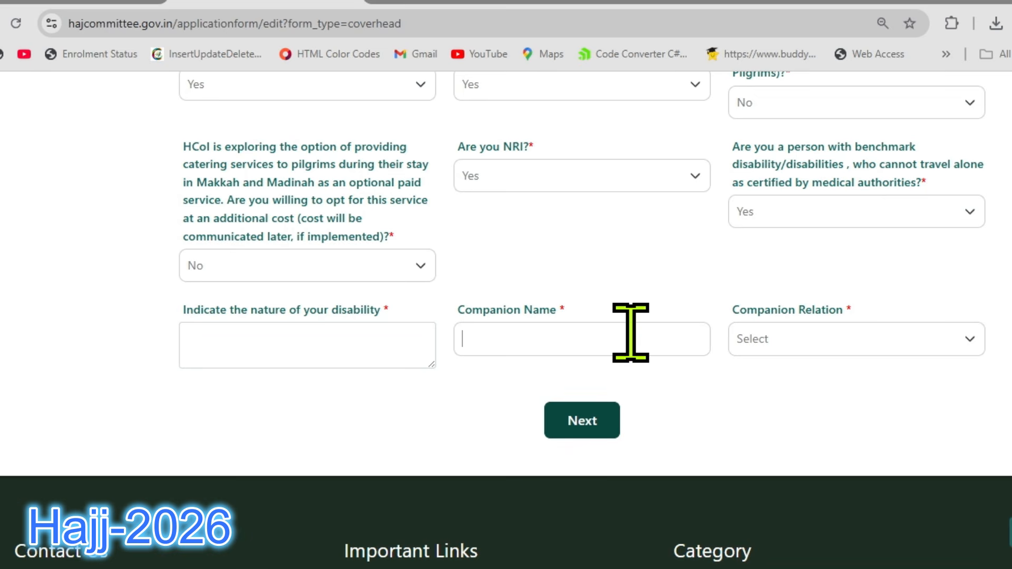
click(793, 343)
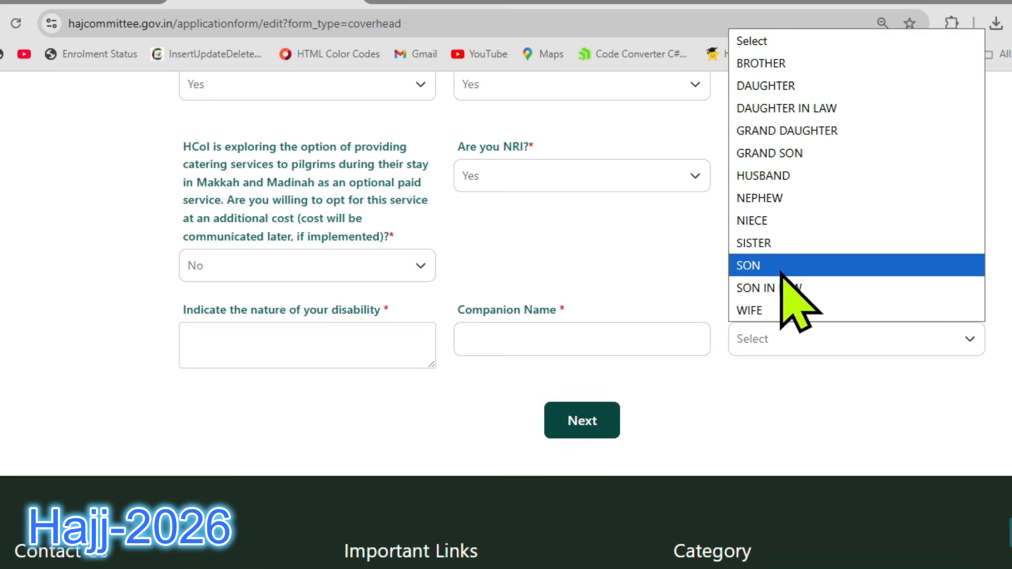
click(766, 177)
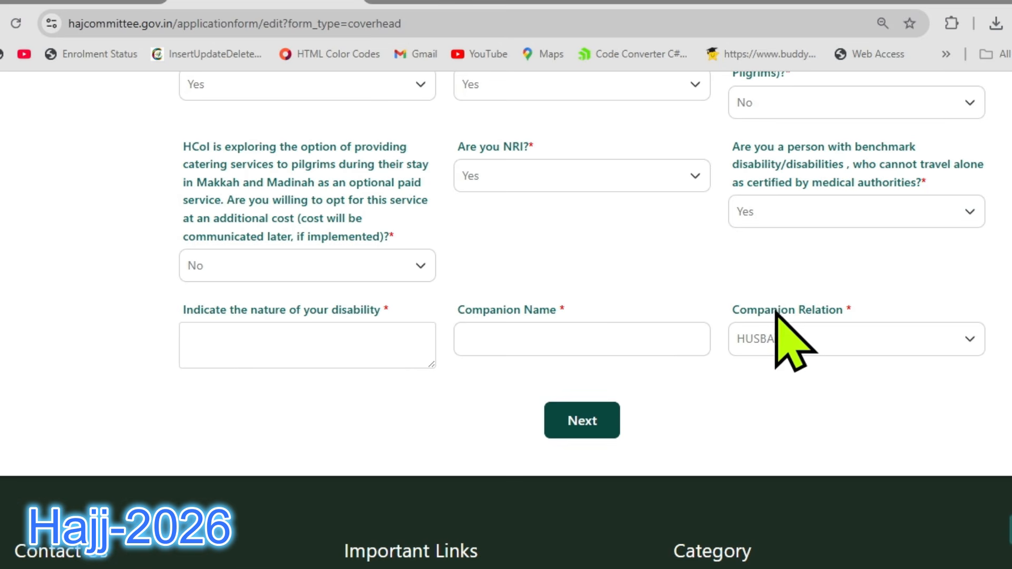
Set the answer to the benchmark disability question back to No.
click(800, 209)
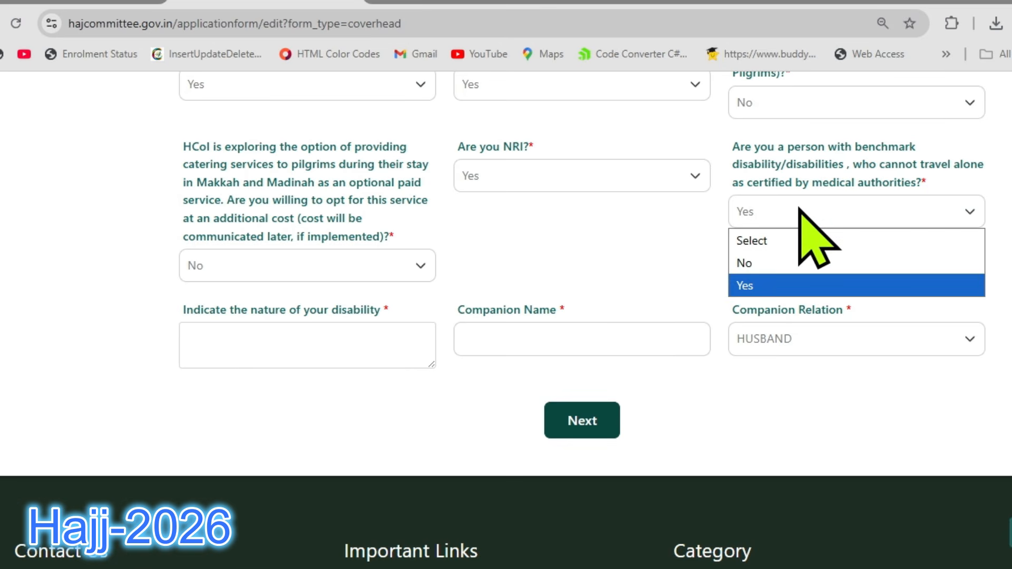
click(781, 264)
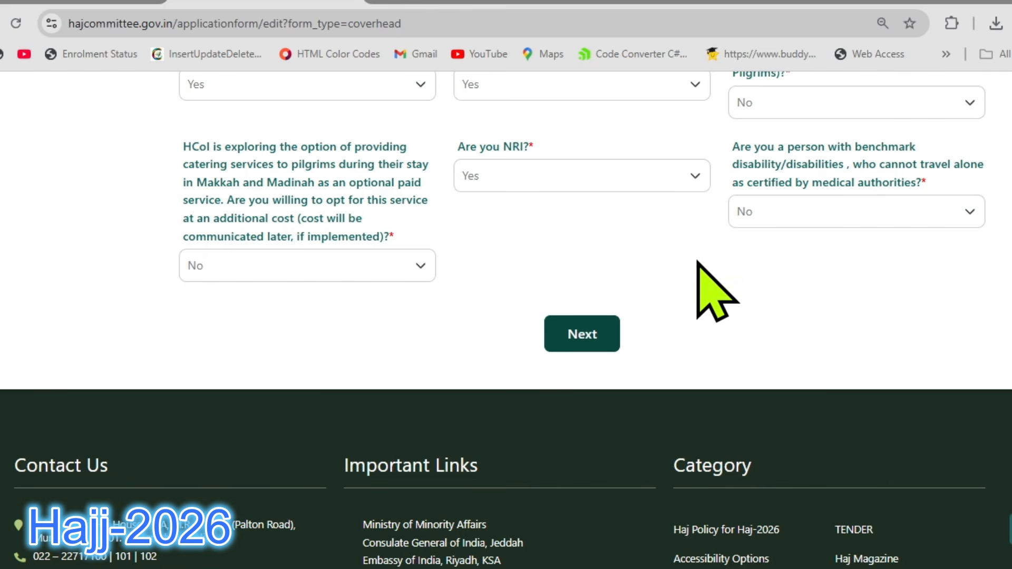
Review the Cover Head form from Other Details back up to the Co-Pilgrim 1 and Upload Documents sections.
scroll(701, 316, up, 6)
scroll(699, 316, up, 6)
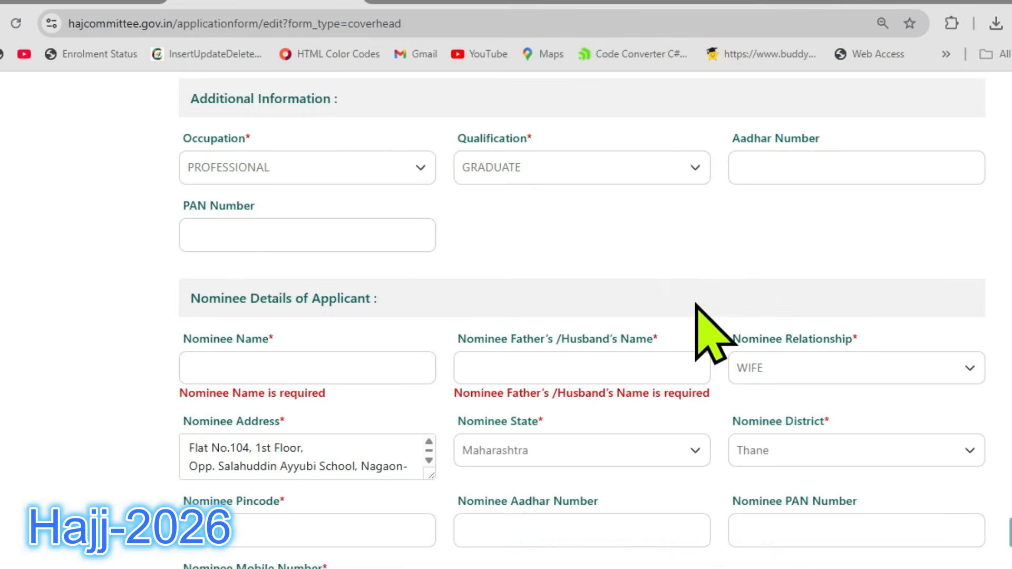
scroll(744, 349, up, 5)
scroll(702, 359, down, 9)
scroll(698, 369, down, 10)
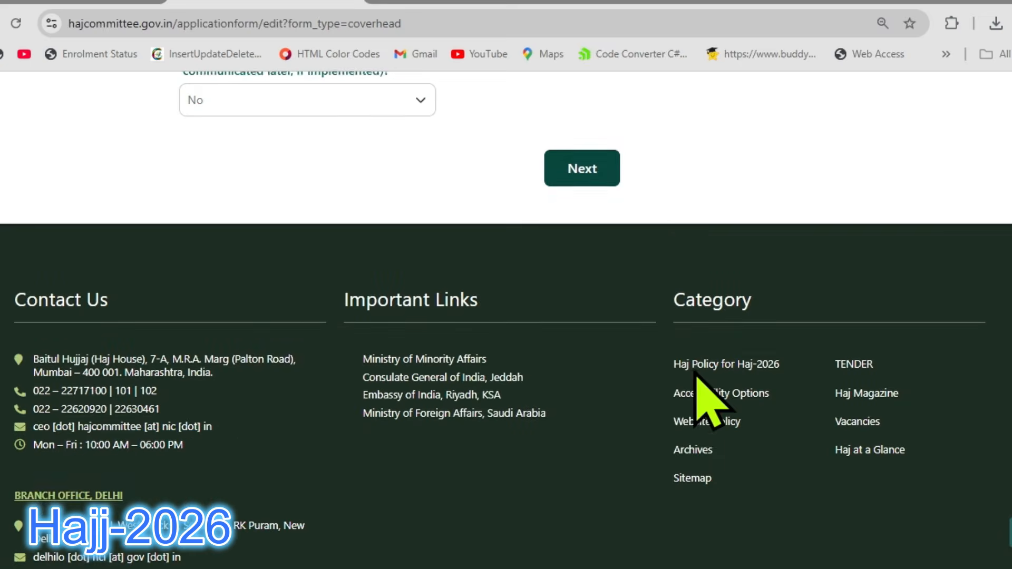
scroll(673, 246, up, 2)
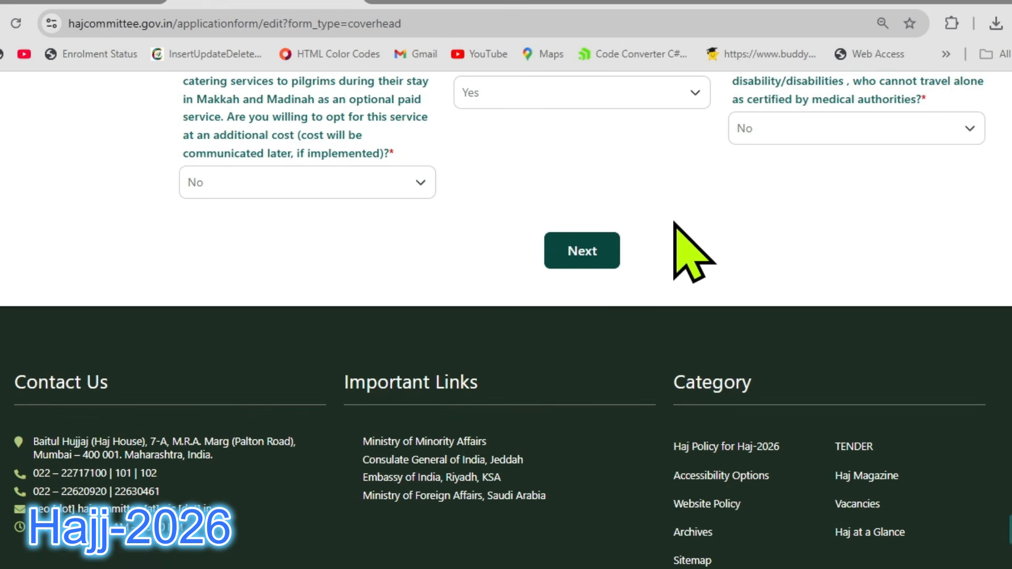
scroll(654, 259, up, 20)
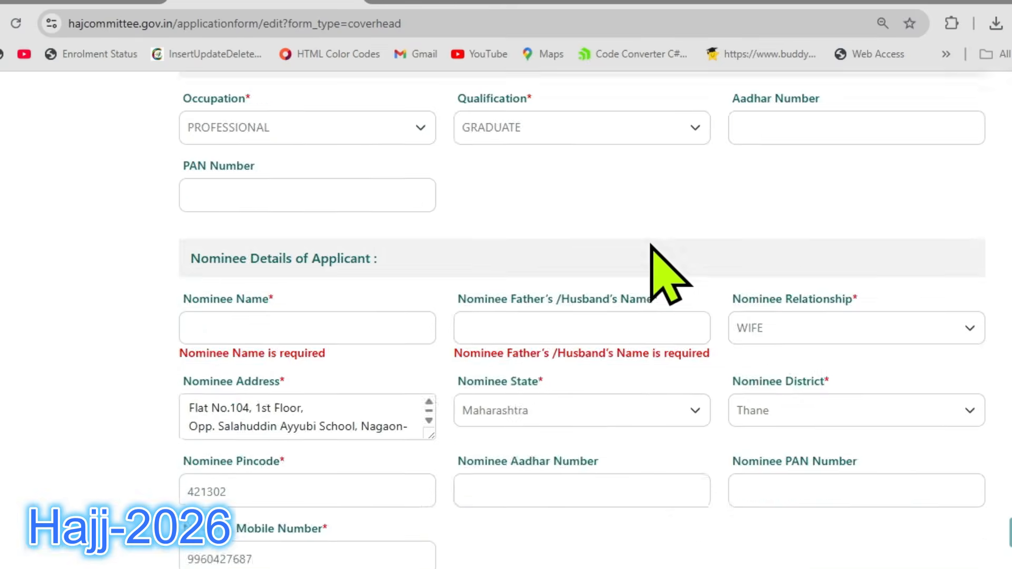
scroll(369, 259, up, 10)
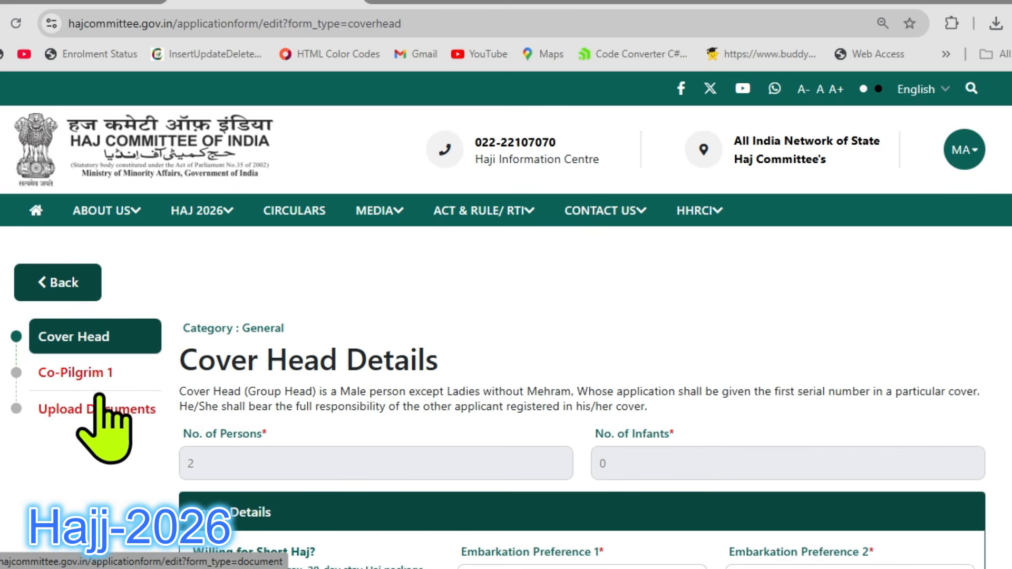
Open the Co-Pilgrim 1 section and review its form from the passport details through to Other Details.
click(94, 373)
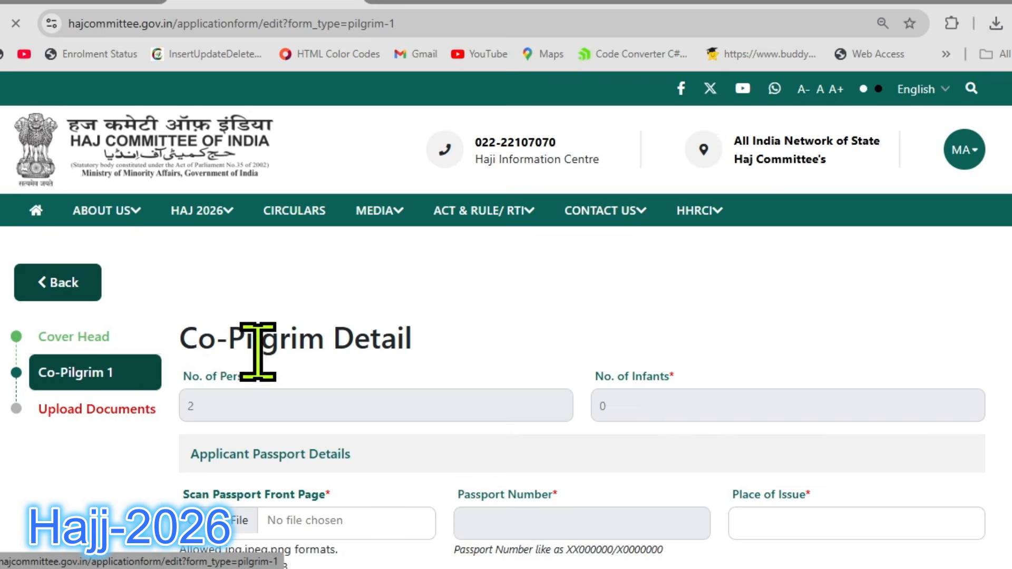
scroll(738, 369, down, 5)
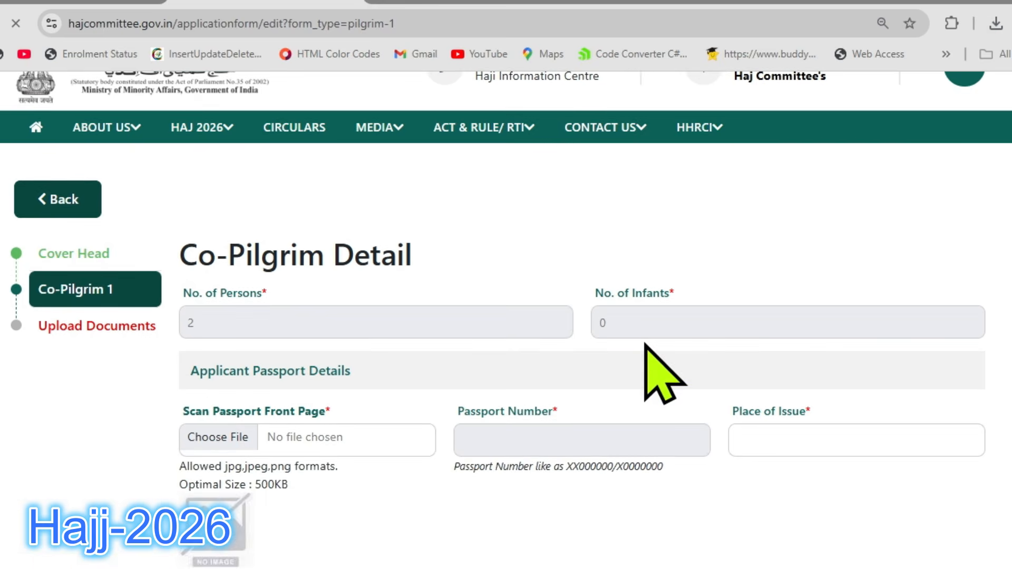
scroll(514, 345, down, 5)
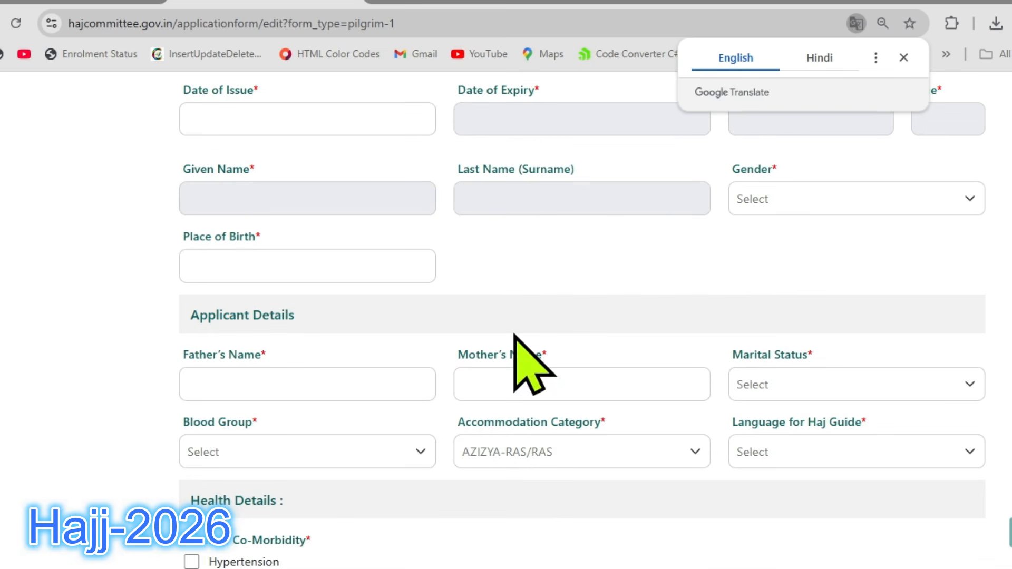
scroll(772, 287, down, 1)
scroll(773, 288, down, 15)
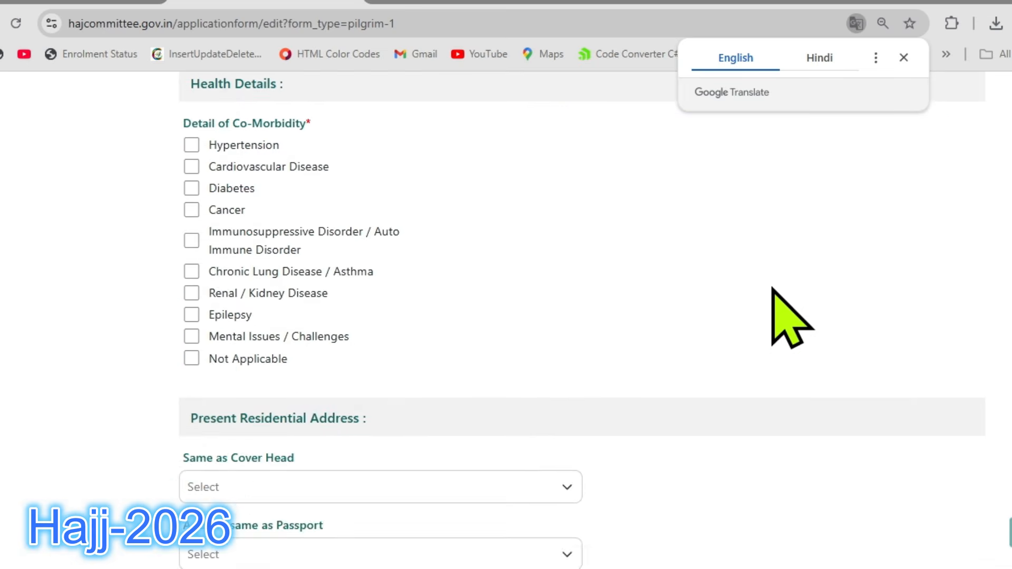
scroll(773, 289, down, 5)
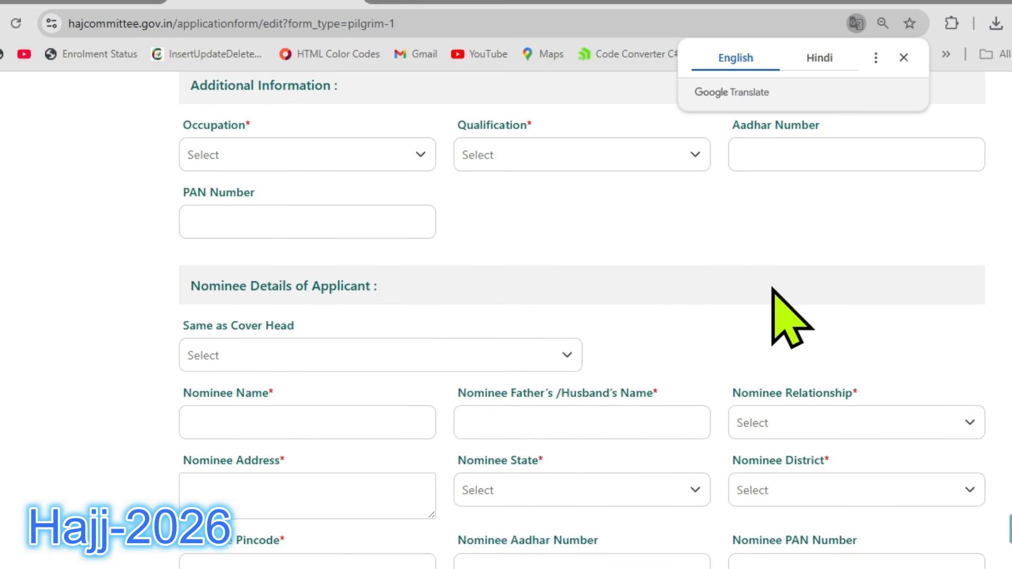
scroll(738, 285, down, 6)
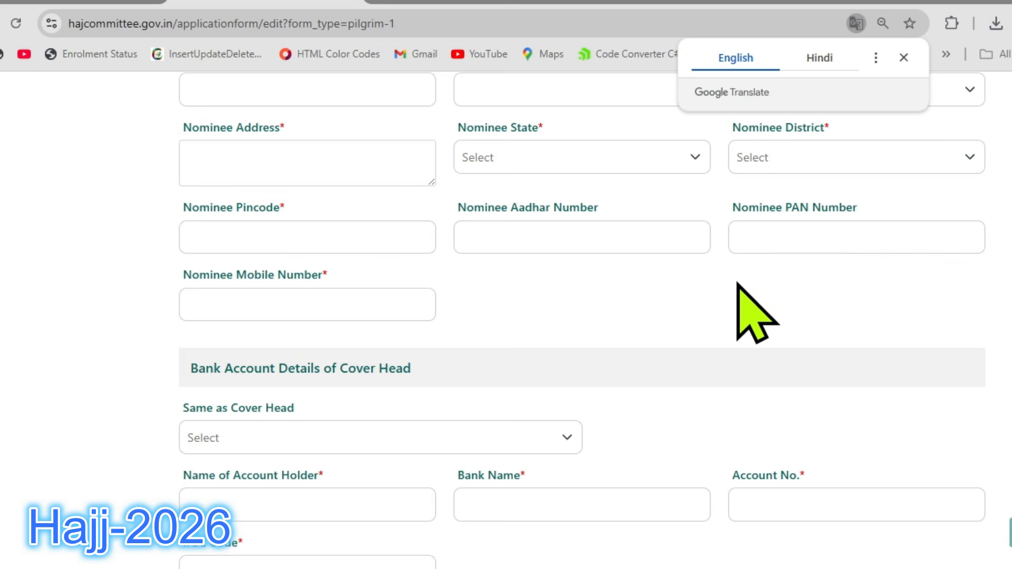
scroll(737, 284, down, 8)
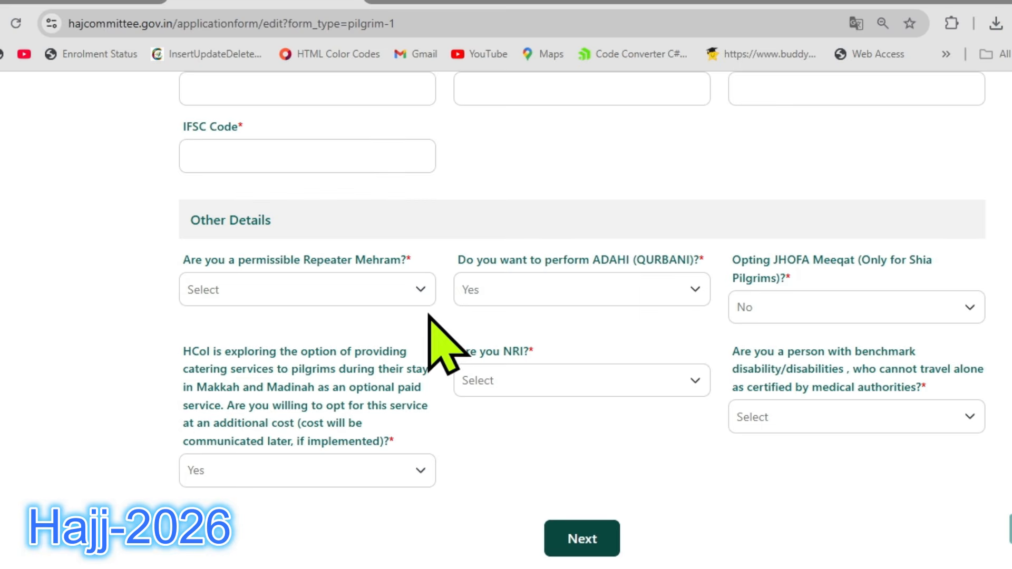
Check the answer options for the Repeater Mehram, NRI and benchmark disability questions in the co-pilgrim's Other Details.
click(300, 294)
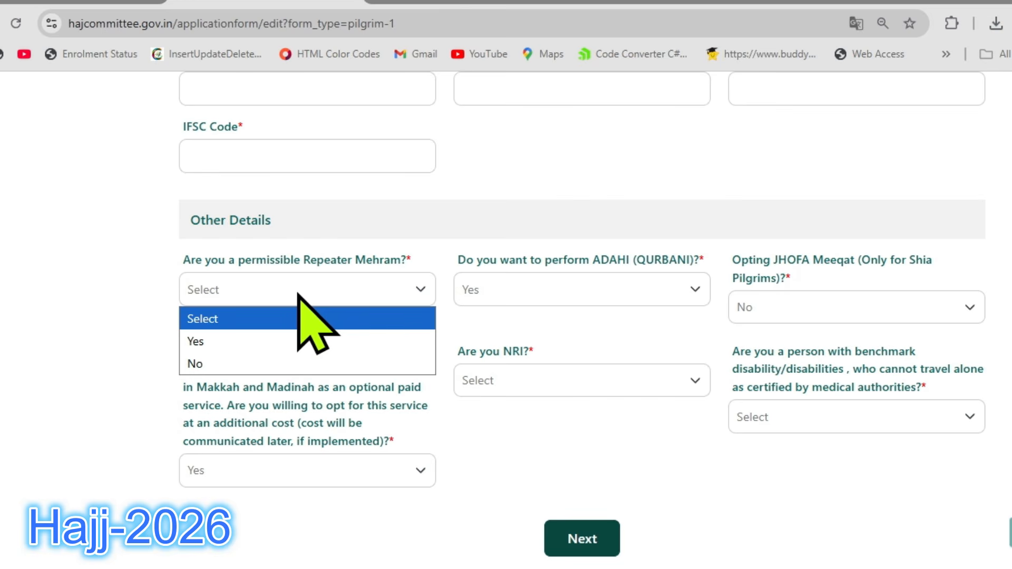
click(146, 327)
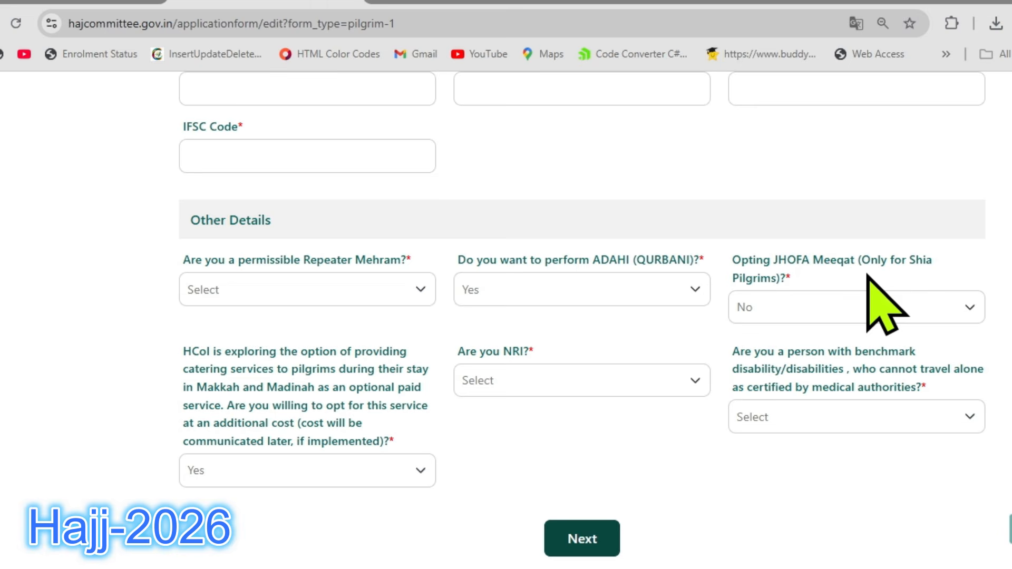
scroll(305, 276, down, 2)
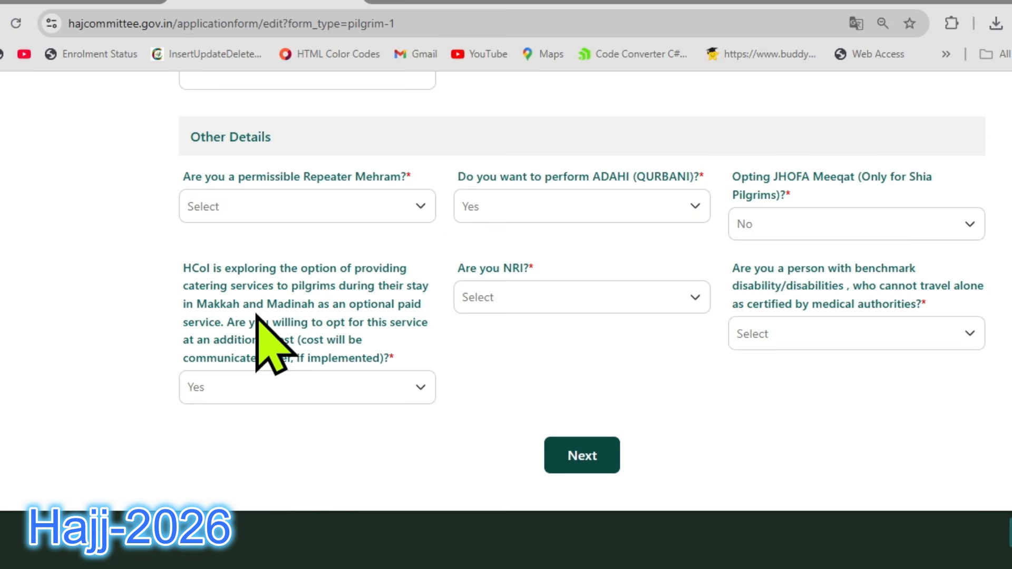
click(507, 297)
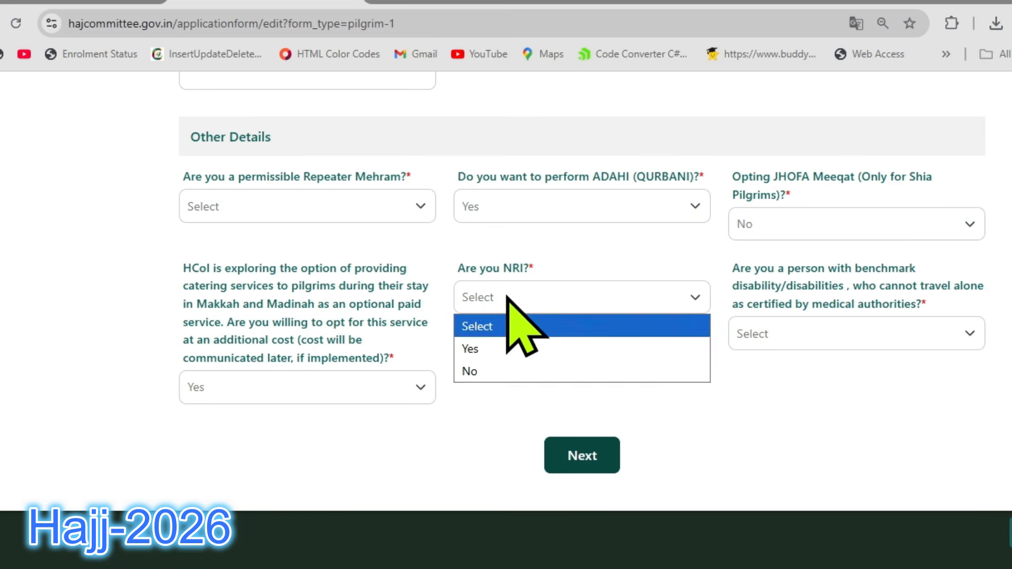
click(507, 298)
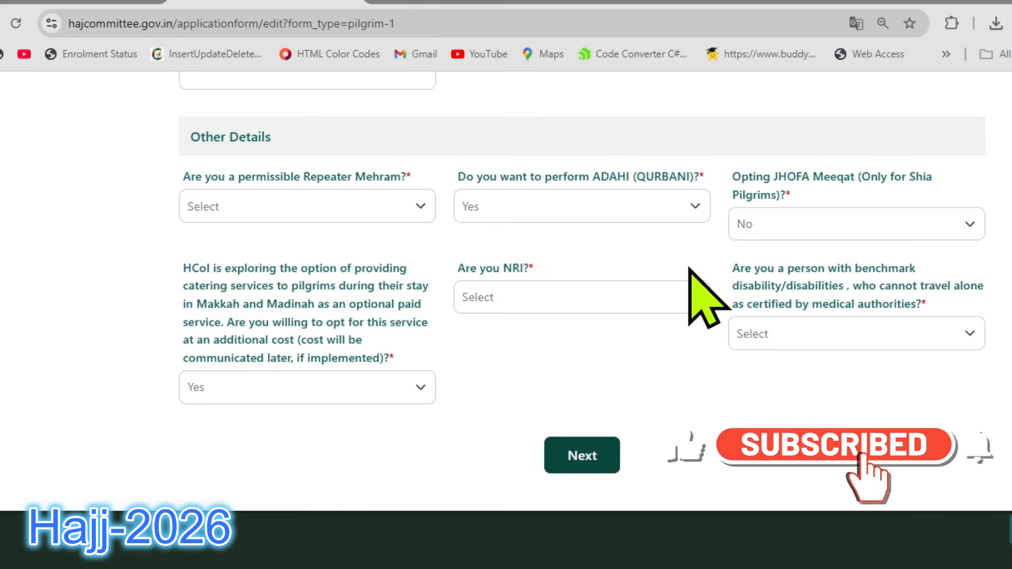
click(837, 335)
click(844, 335)
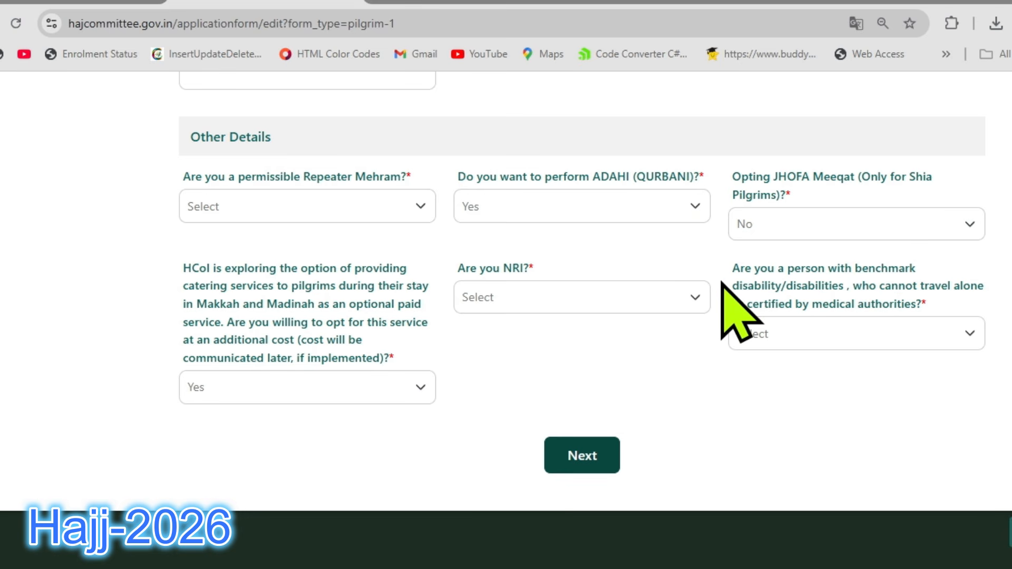
scroll(722, 282, up, 1)
scroll(722, 283, up, 20)
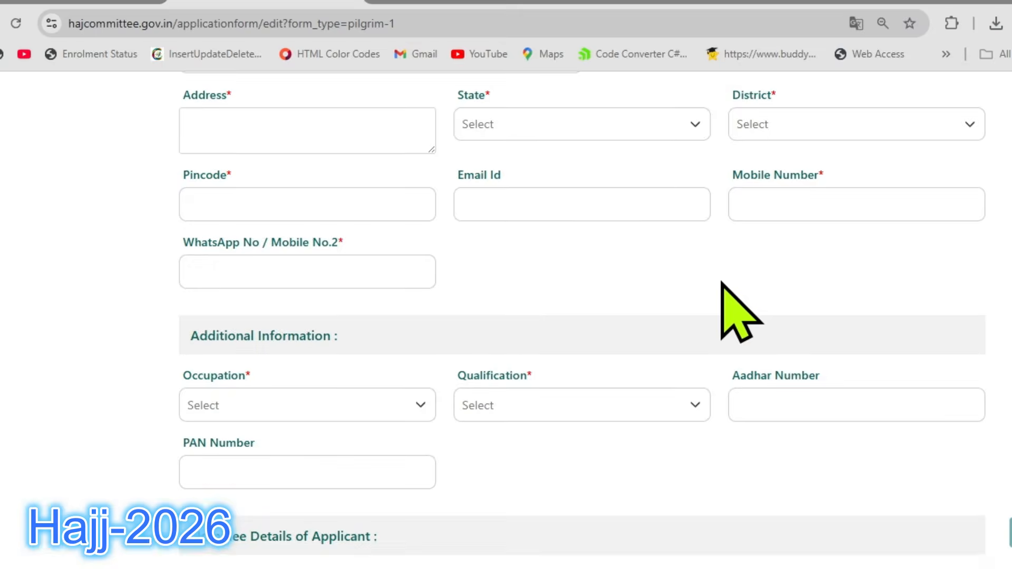
scroll(580, 317, down, 2)
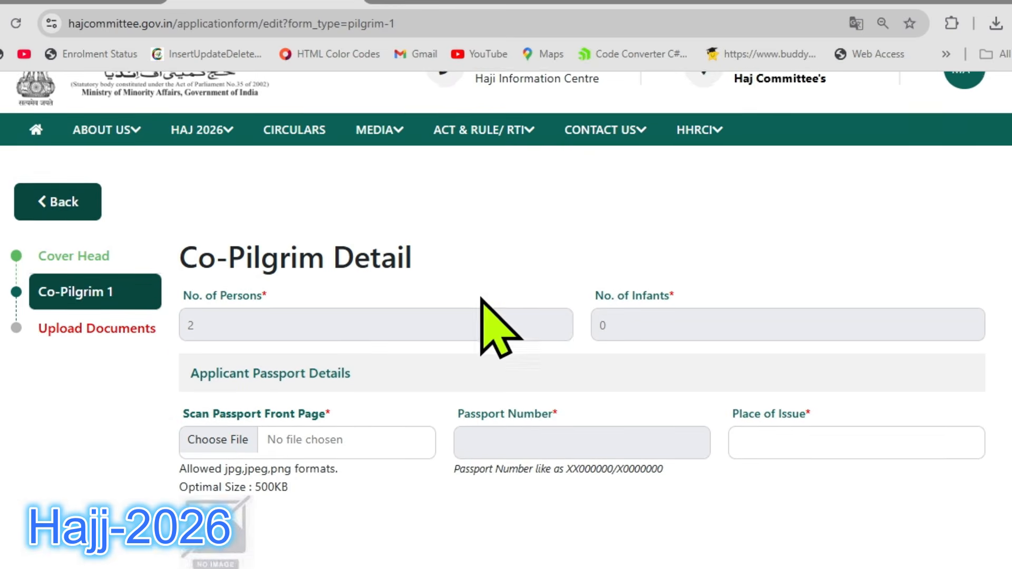
Open the Upload Documents section and examine the required files with their allowed formats and optimal sizes.
click(129, 328)
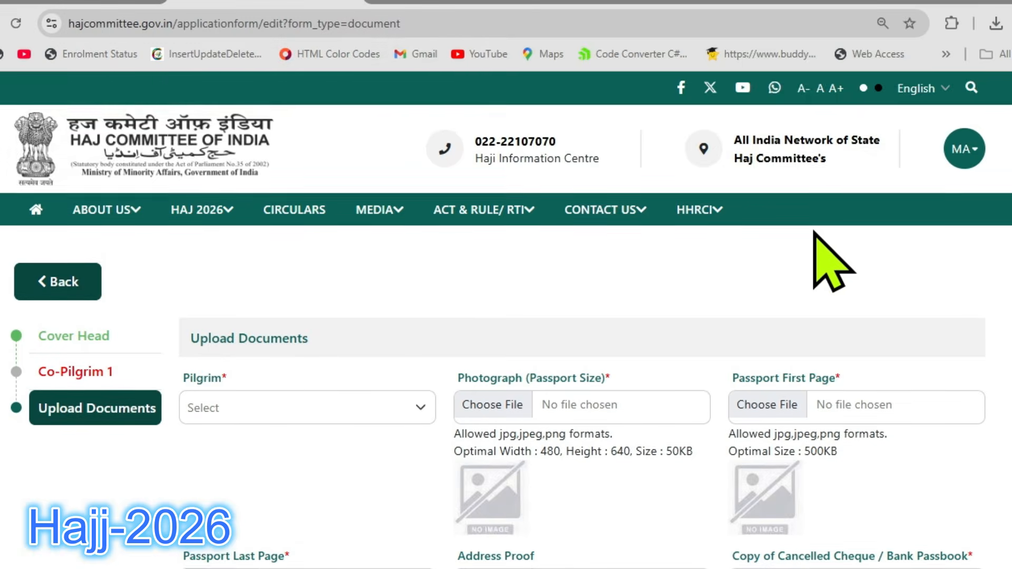
scroll(833, 264, down, 3)
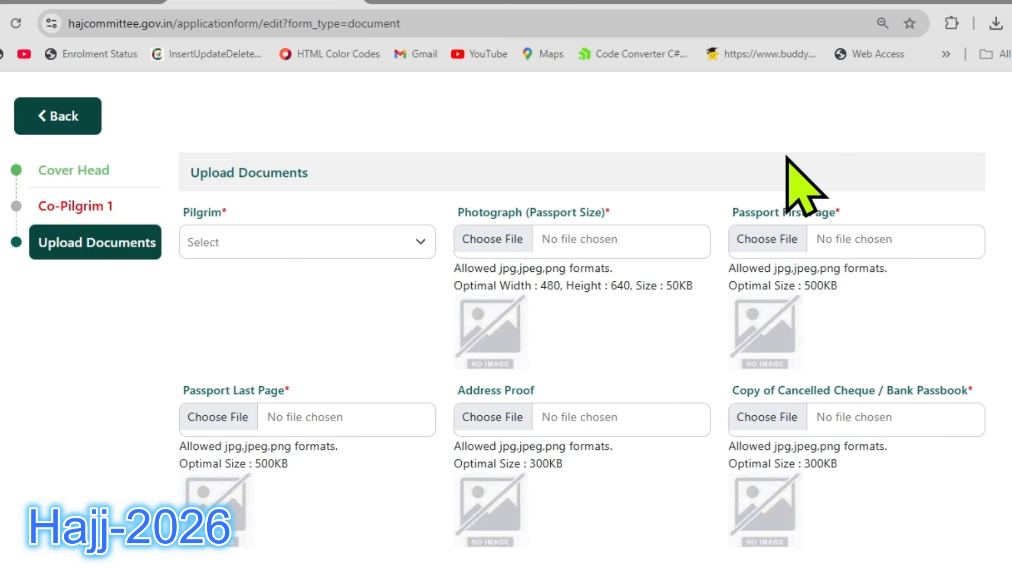
click(522, 240)
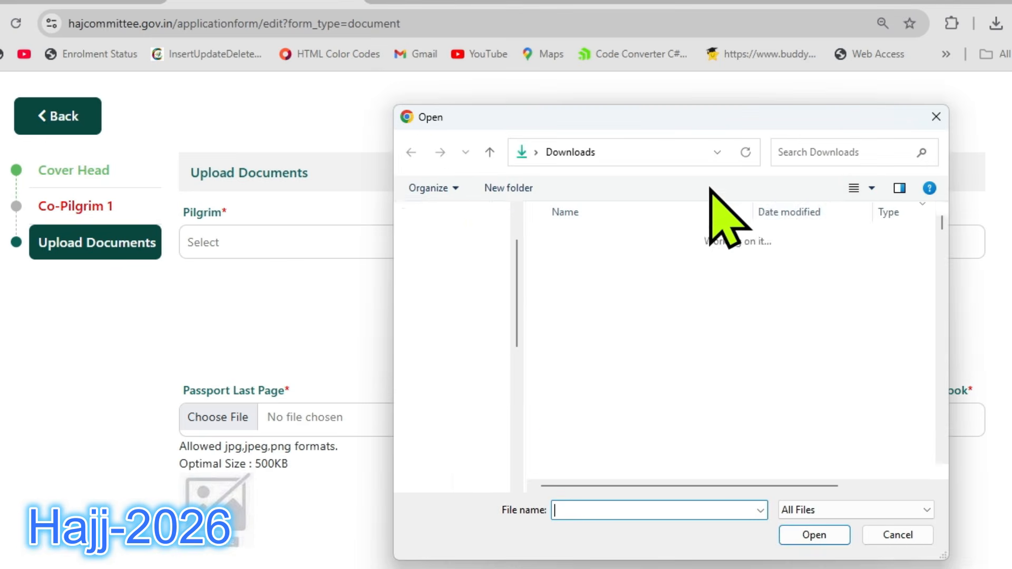
click(935, 118)
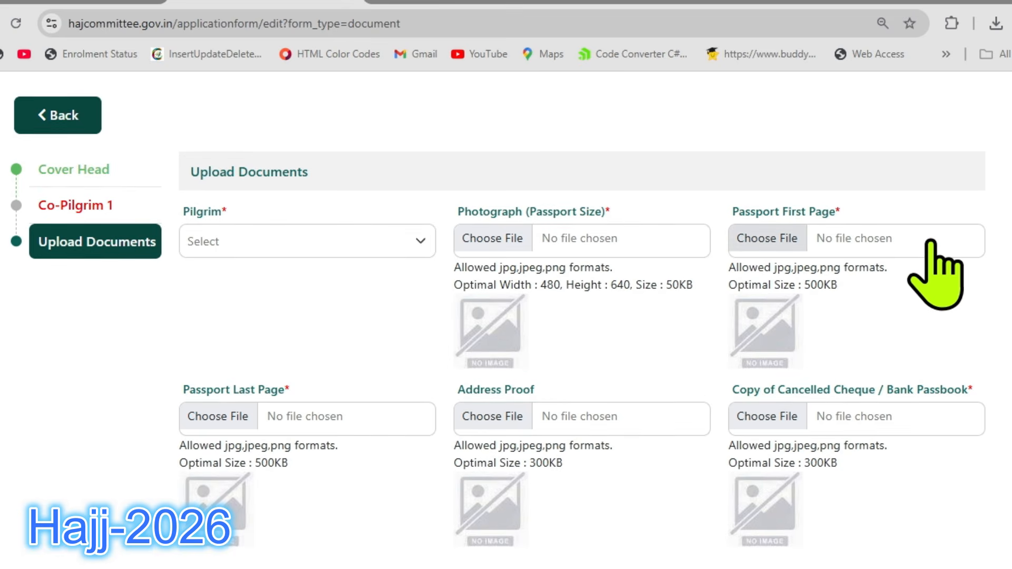
scroll(930, 244, down, 2)
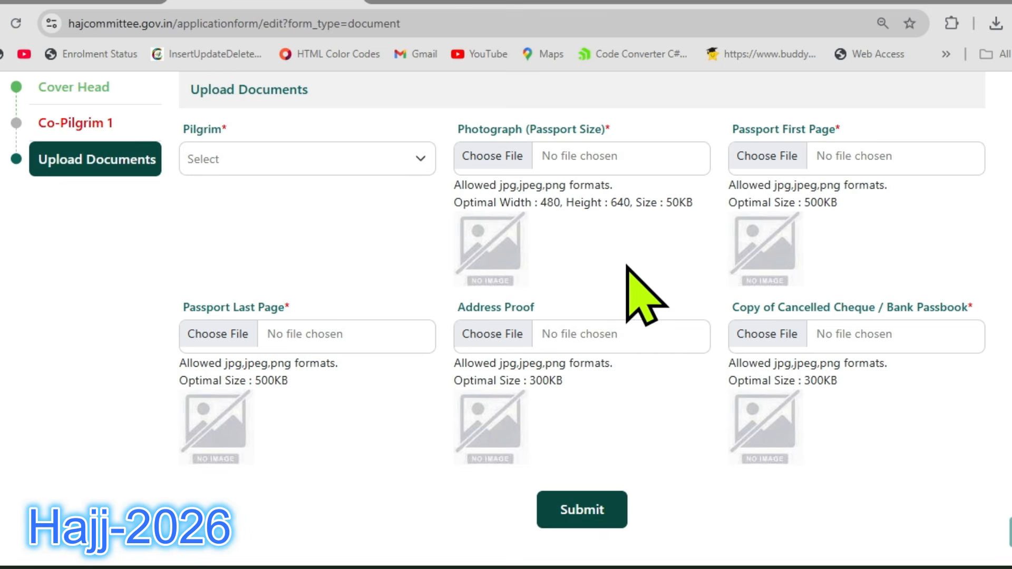
scroll(639, 259, down, 1)
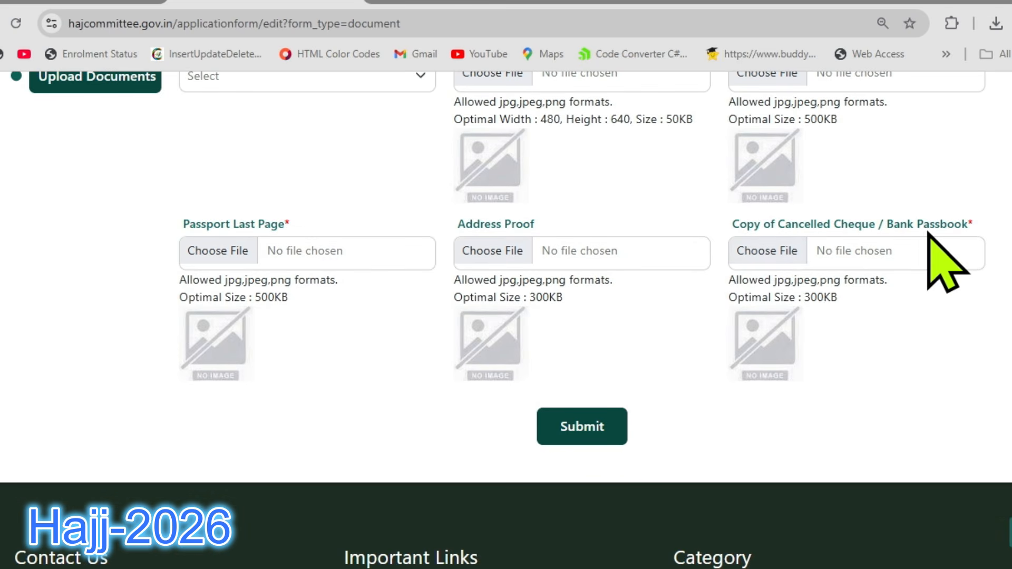
Attach the CancelledCheque_HDFC_Bank image from the HajjDoc2024 folder as the Copy of Cancelled Cheque / Bank Passbook.
click(780, 252)
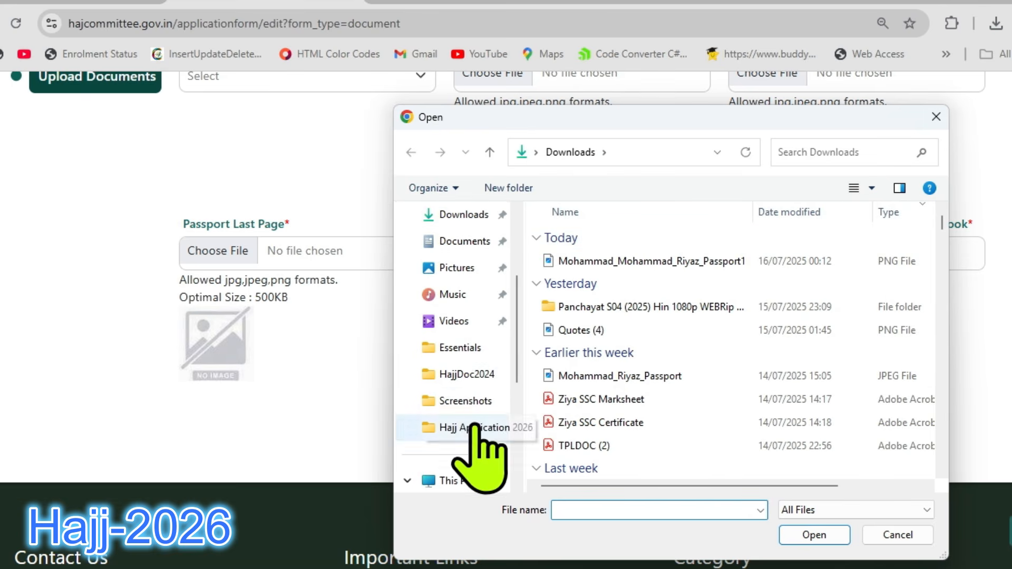
click(474, 375)
click(590, 277)
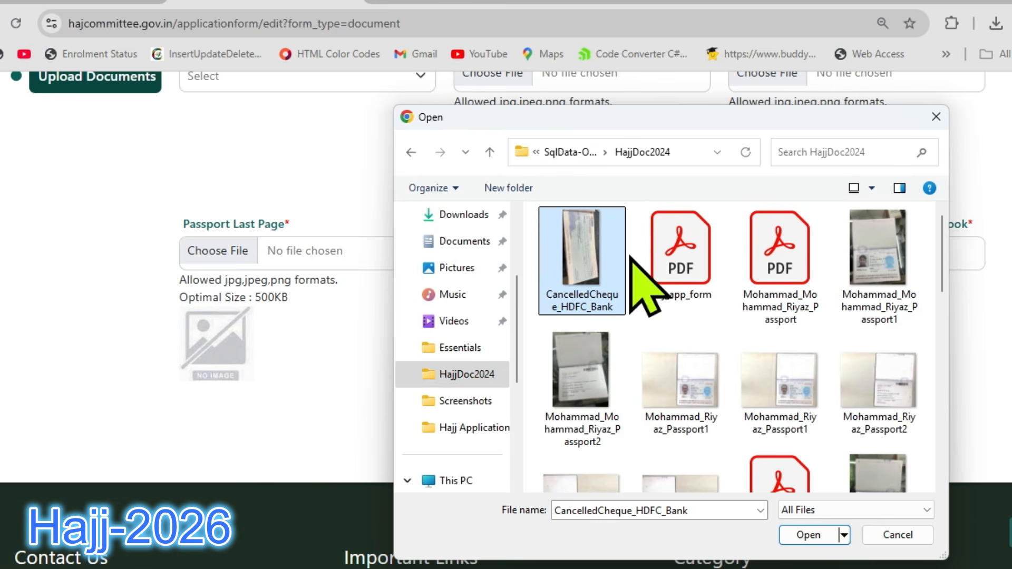
click(836, 535)
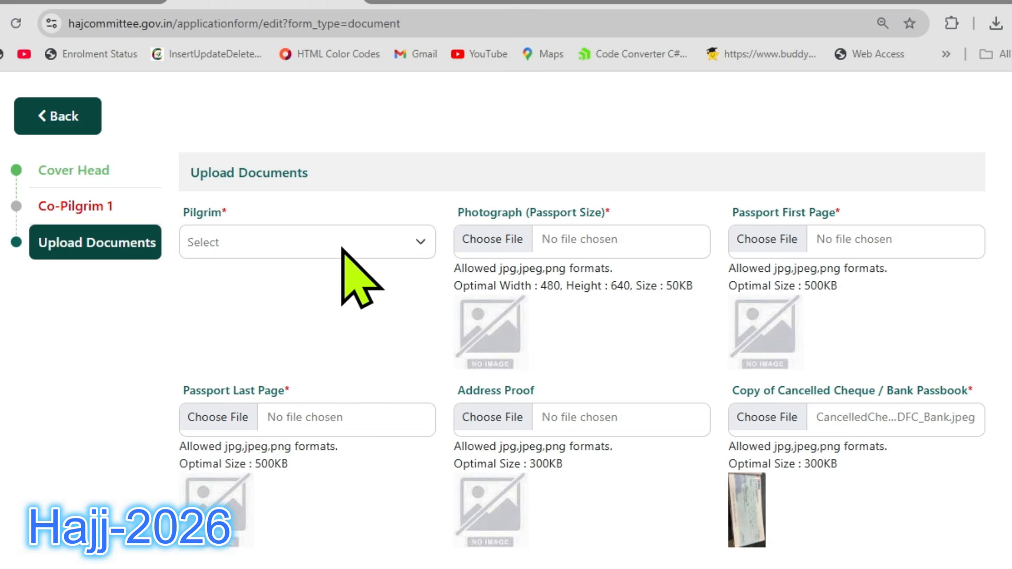
Select the cover head as the pilgrim for the documents and try to submit the upload form.
click(340, 248)
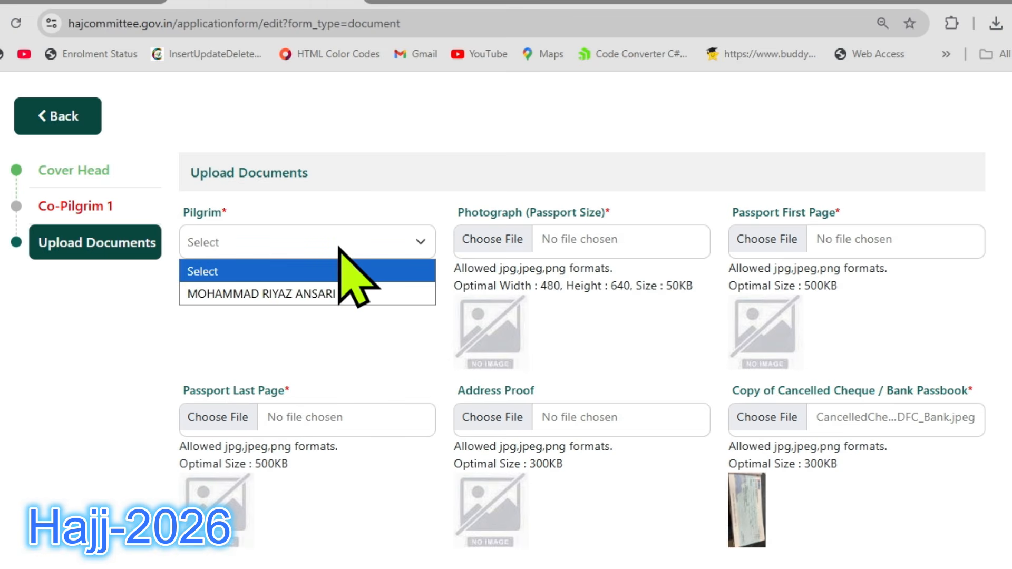
click(327, 293)
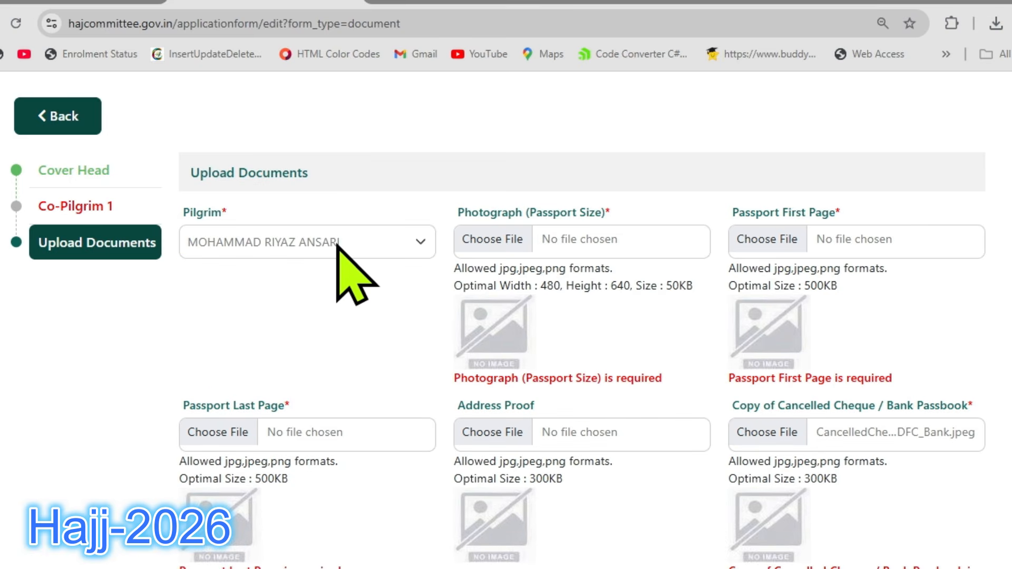
scroll(349, 258, down, 6)
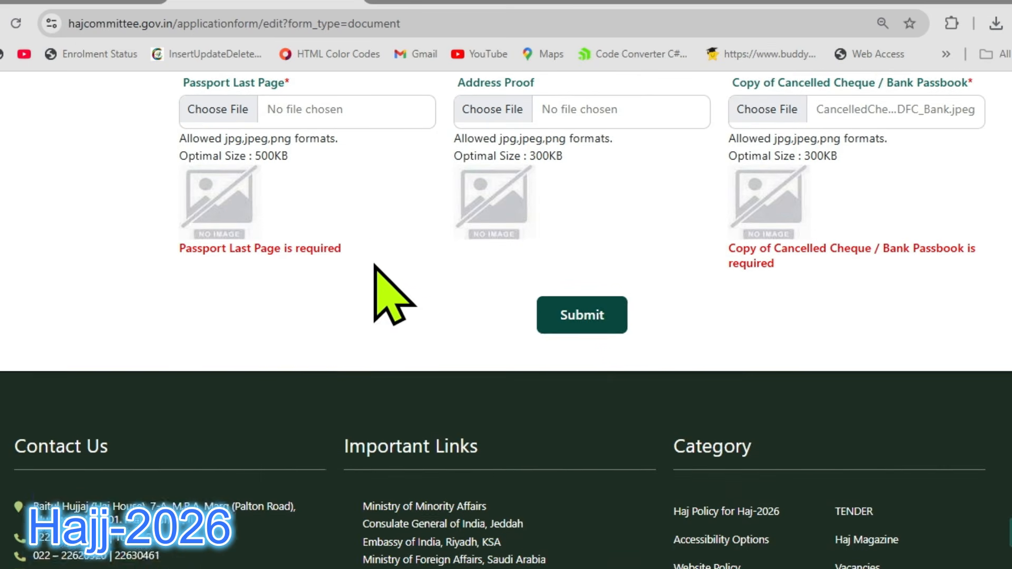
click(613, 315)
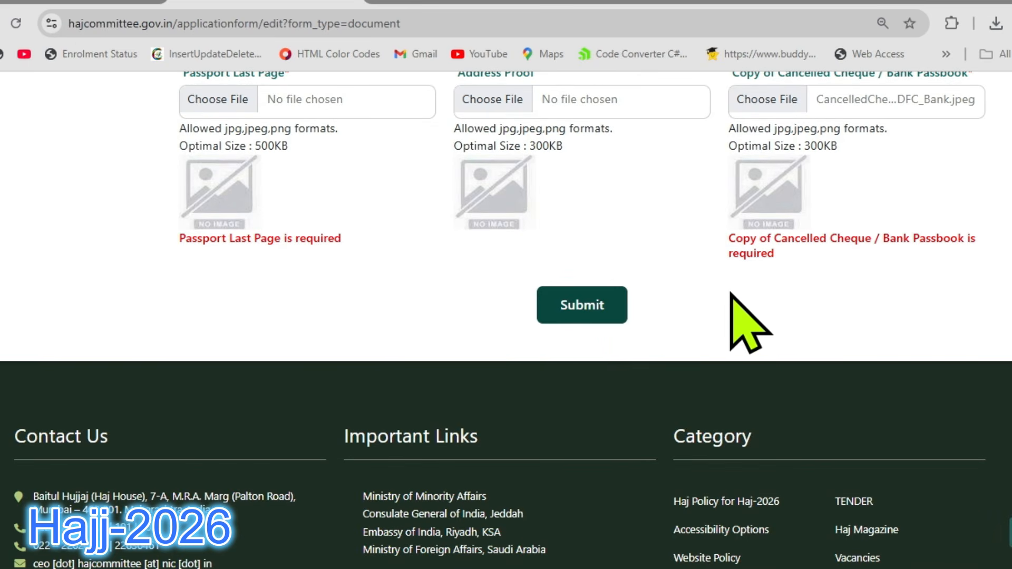
scroll(733, 292, up, 1)
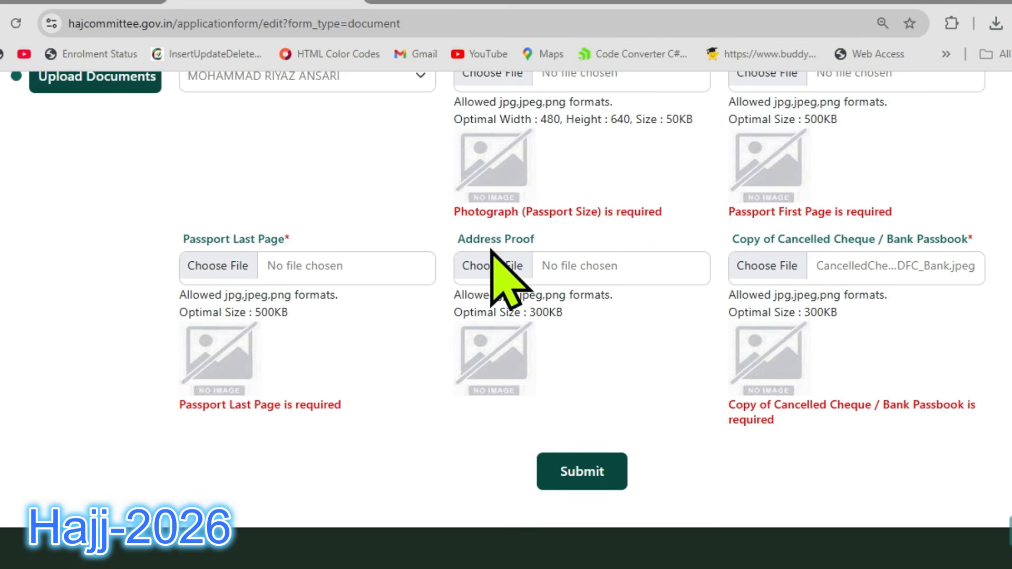
click(583, 478)
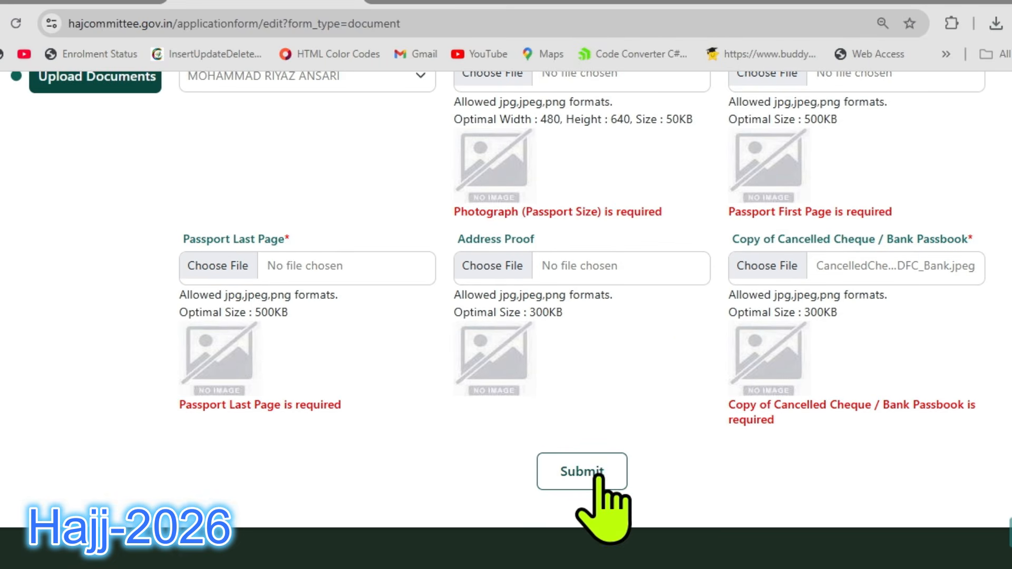
Leave the Upload Documents form and return to the application dashboard.
scroll(695, 354, up, 2)
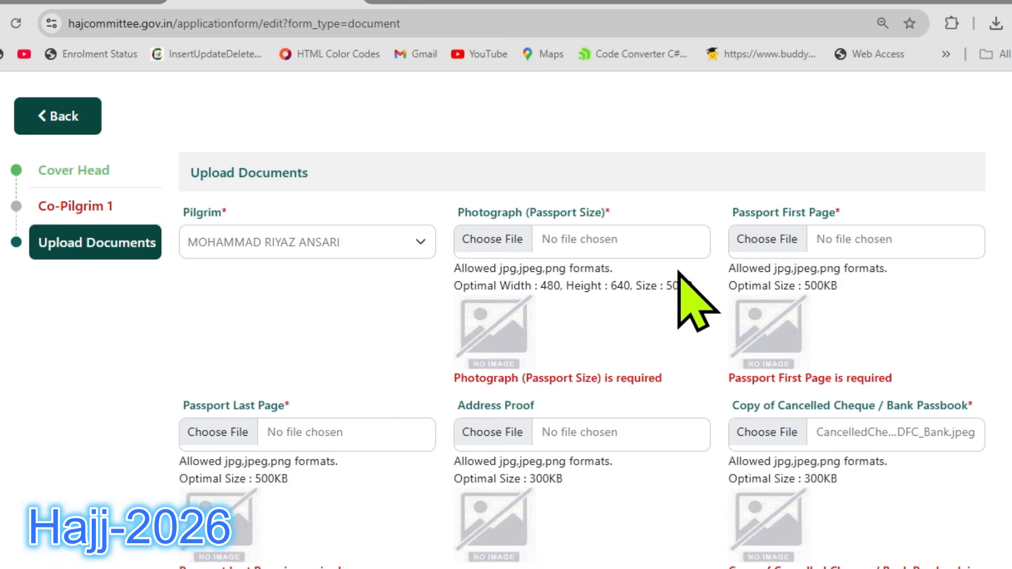
scroll(678, 294, down, 5)
scroll(644, 306, up, 6)
scroll(685, 338, up, 2)
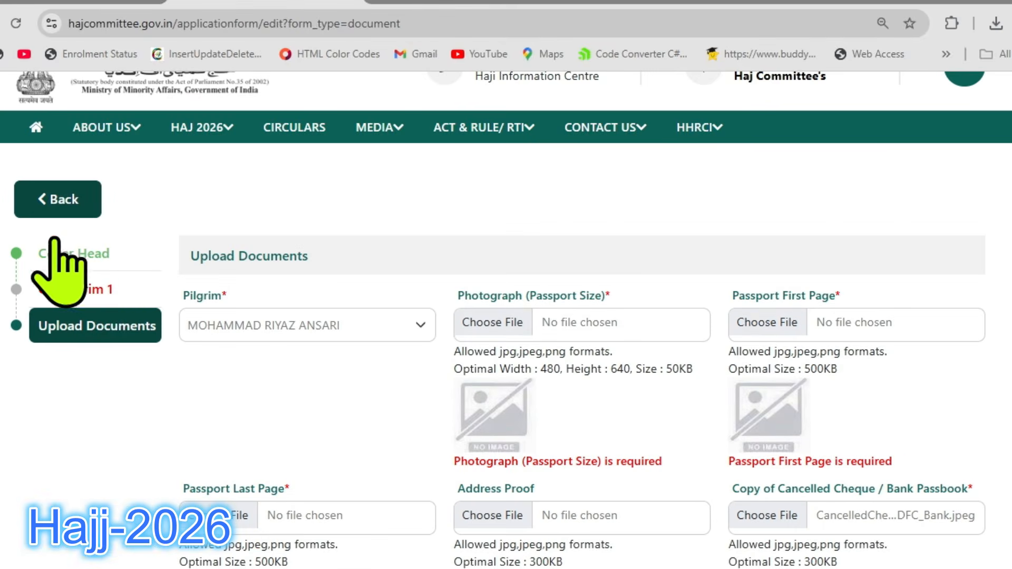
click(68, 203)
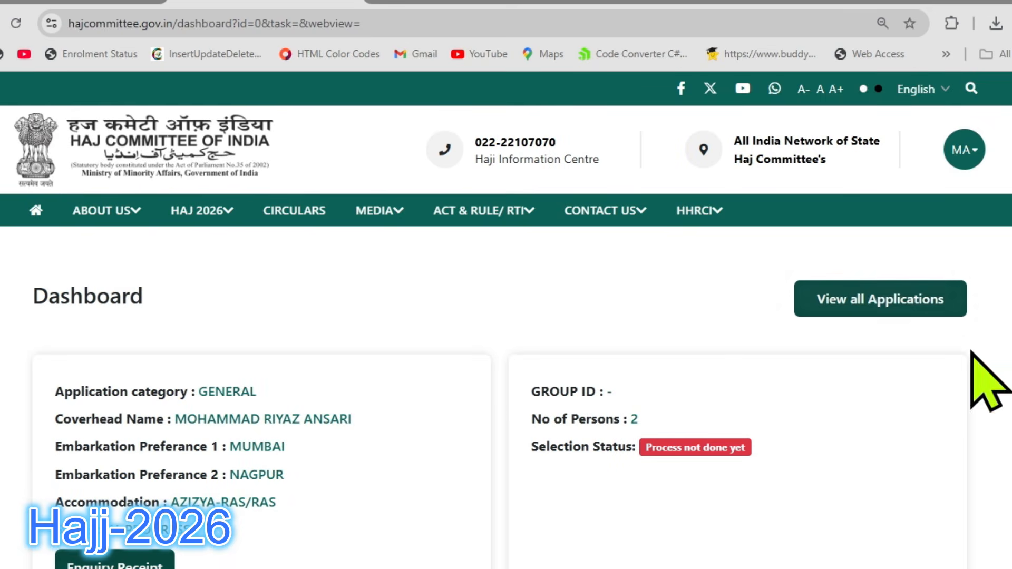
Check the application's status, enquiry receipt and group ID on the dashboard.
scroll(791, 351, down, 2)
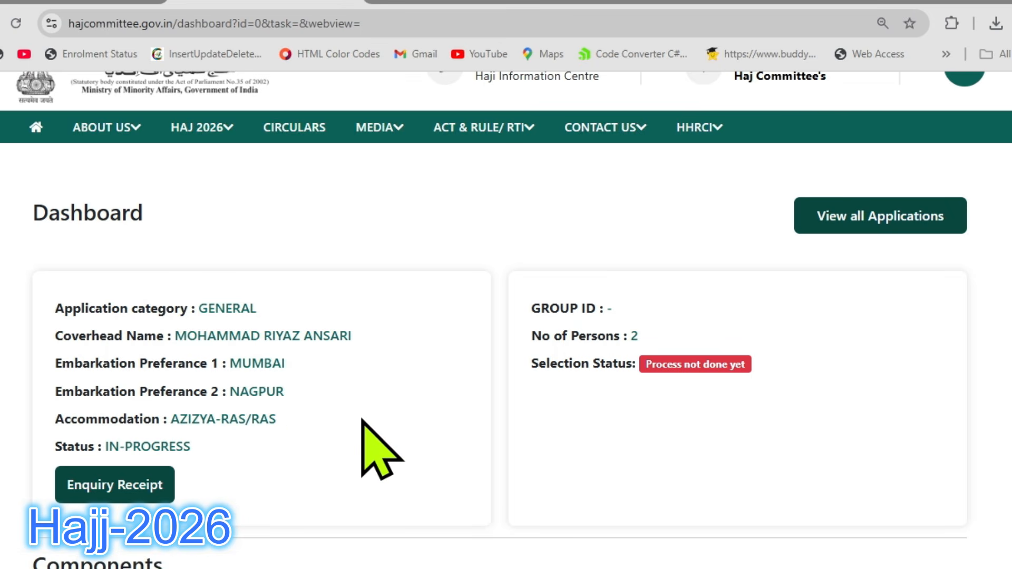
mouse_move(108, 446)
mouse_down()
mouse_move(171, 445)
mouse_move(99, 446)
mouse_up()
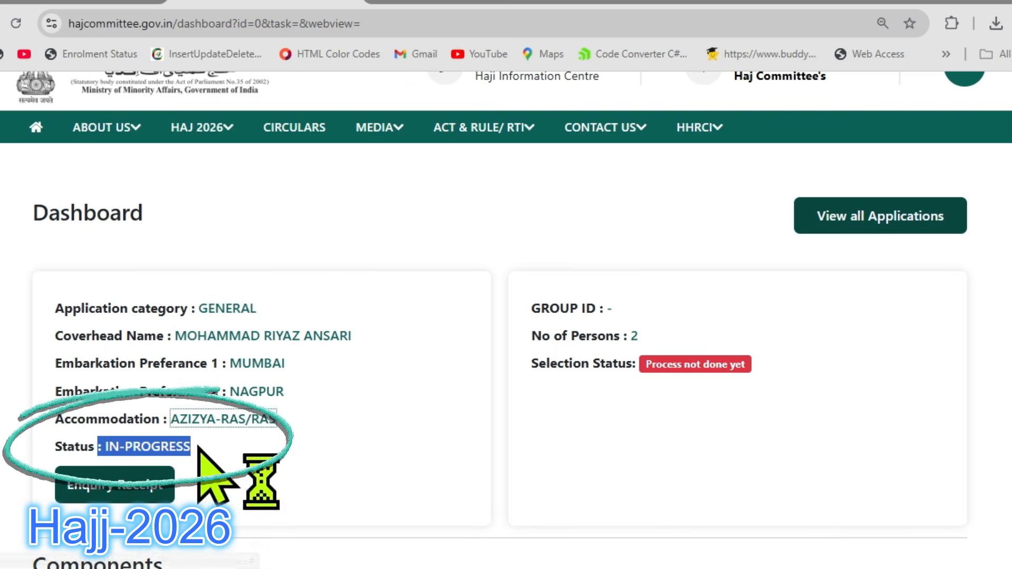
click(112, 472)
scroll(147, 446, down, 3)
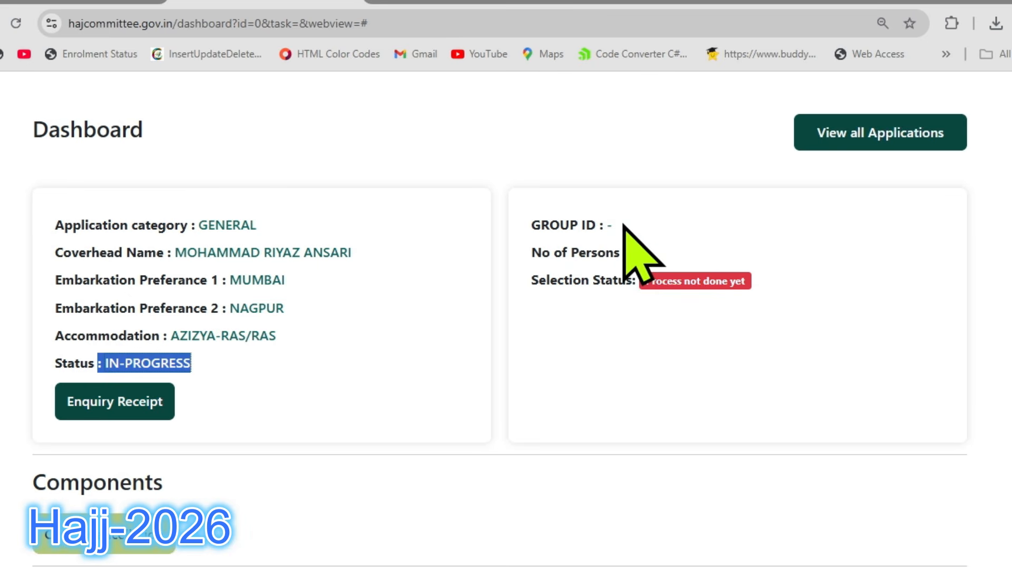
click(784, 225)
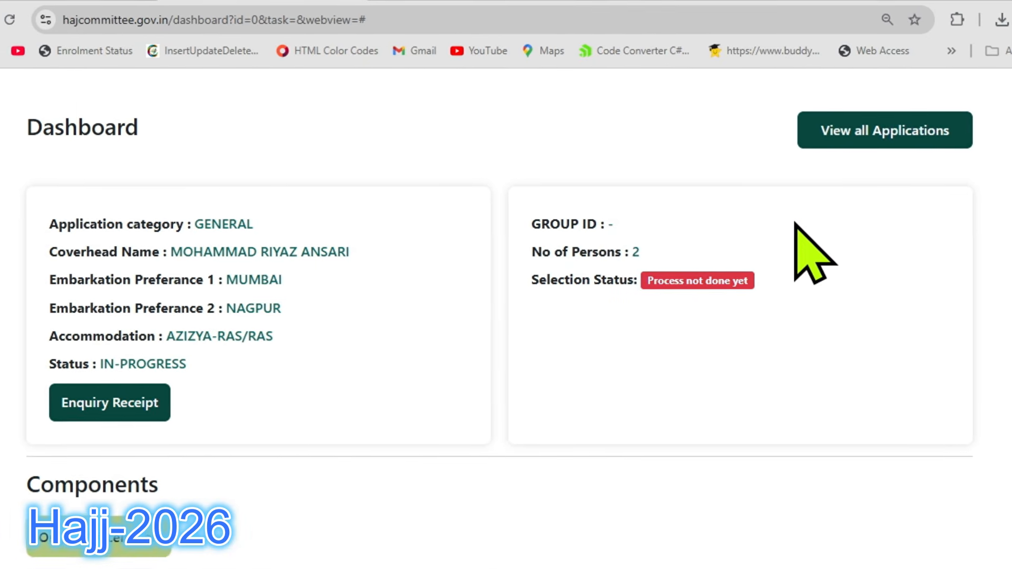